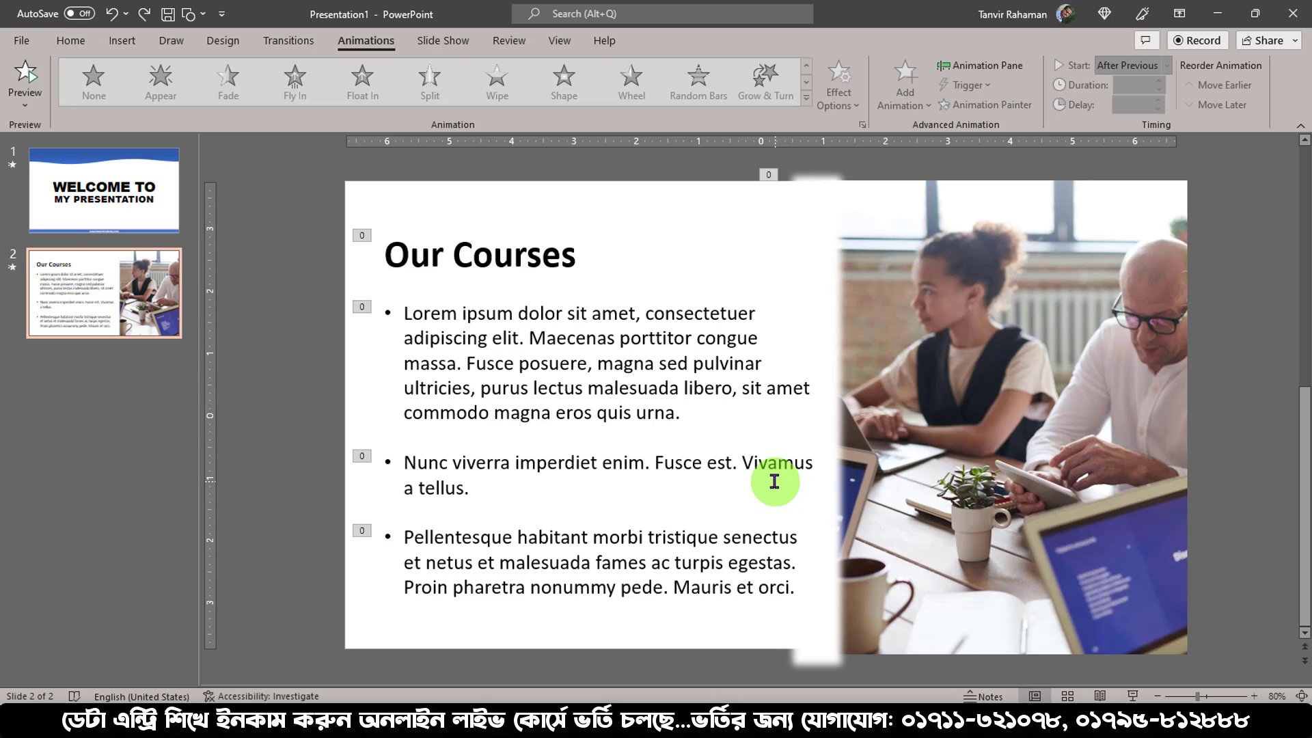
Create a new presentation, switch its first slide to the Blank layout, and dismiss the design suggestions.
key("ctrl+n")
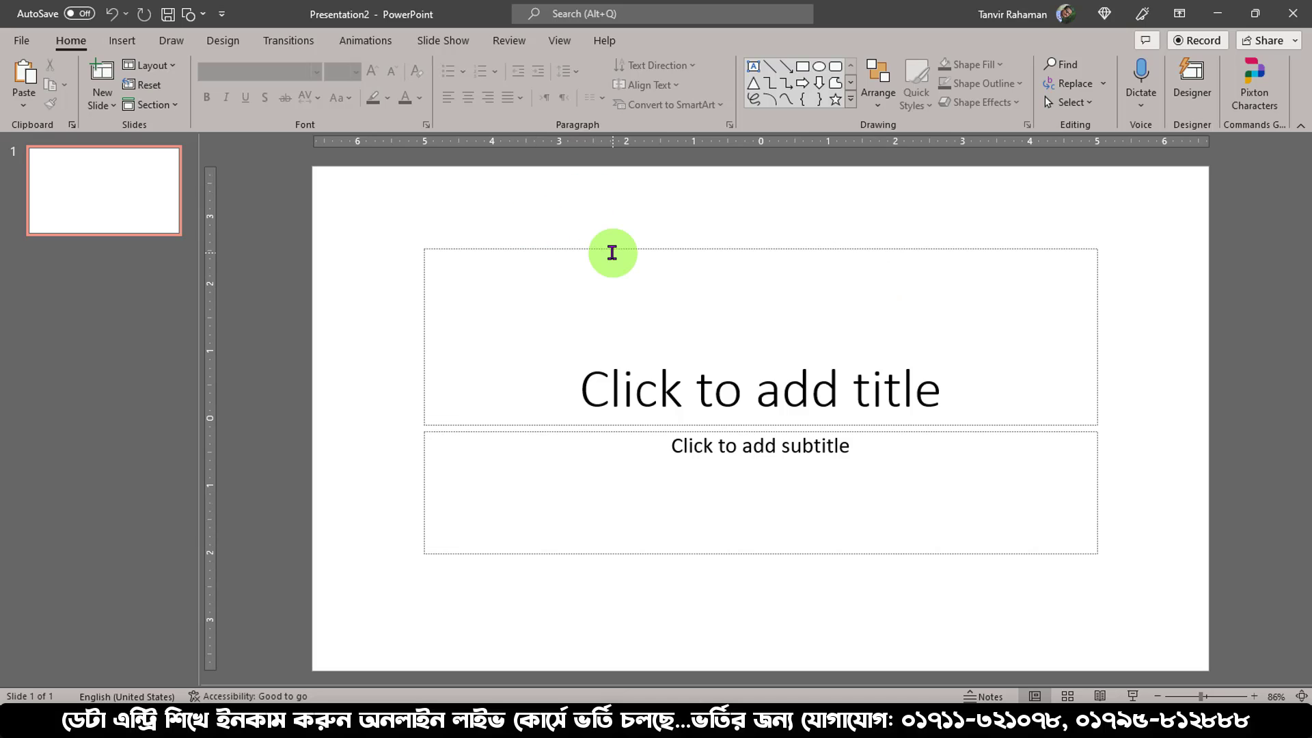
left_click(151, 66)
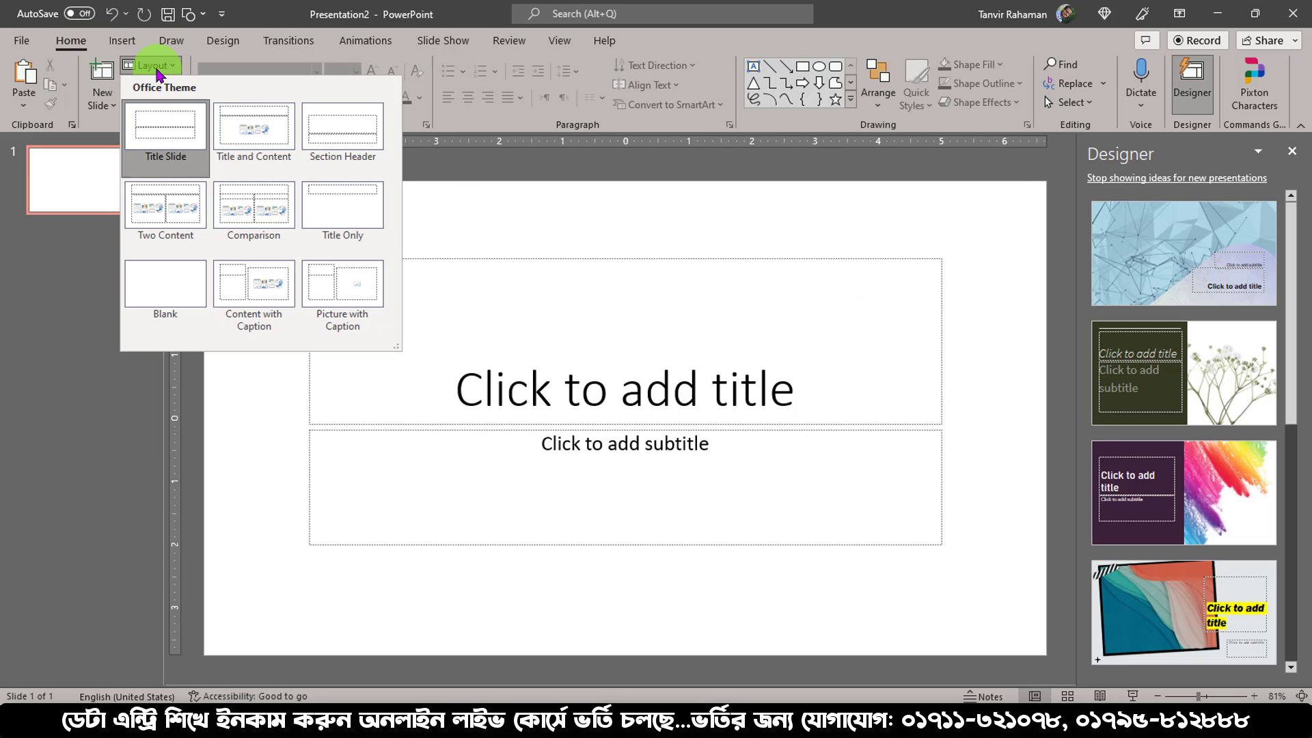
left_click(186, 274)
left_click(1292, 151)
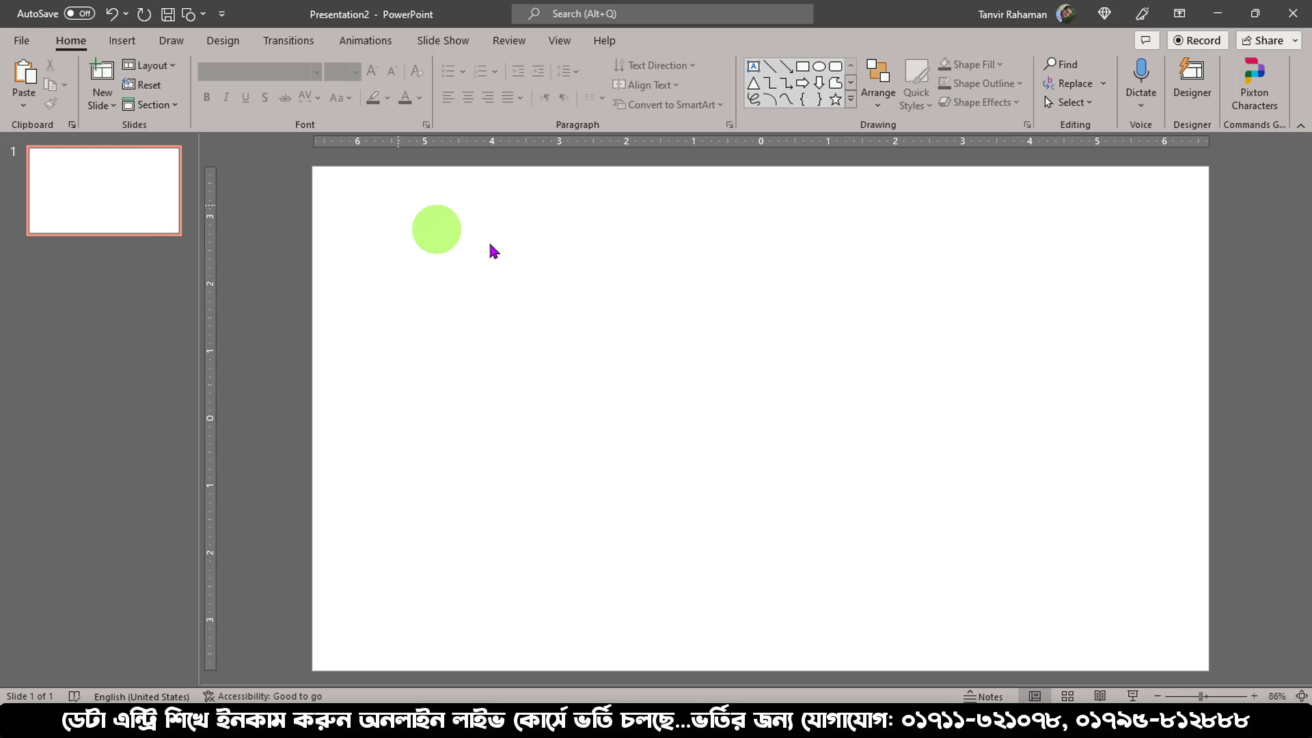
Draw a rectangle about 1.62" high across the full width of the slide's upper edge and remove its outline.
left_click(802, 68)
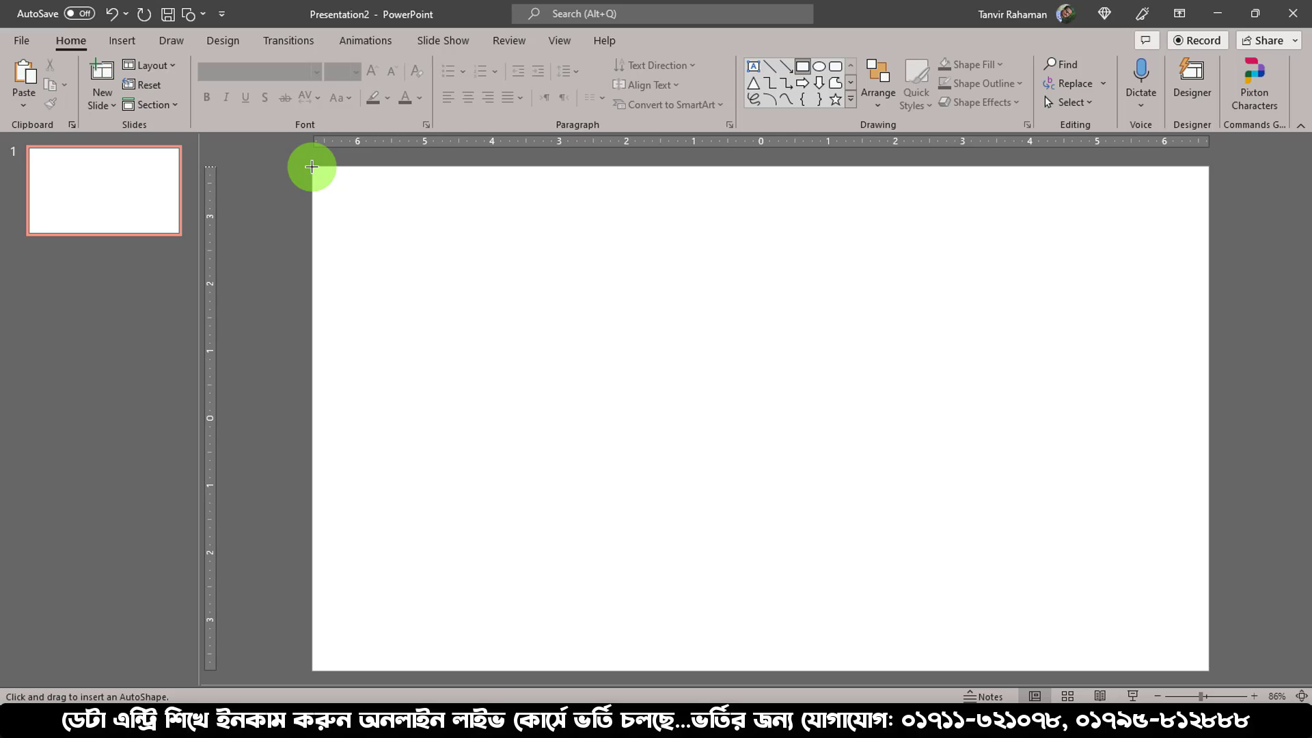
left_click_drag(311, 167, 1206, 275)
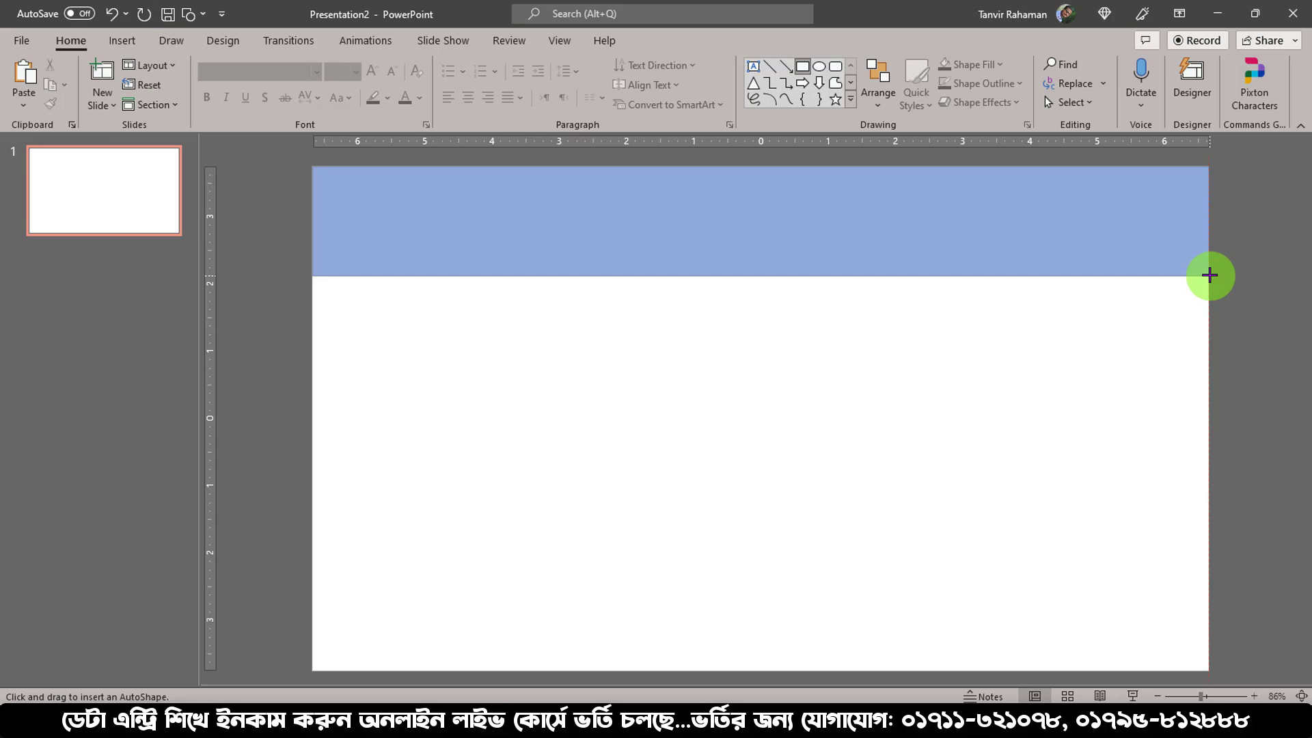
left_click_drag(1210, 275, 1209, 277)
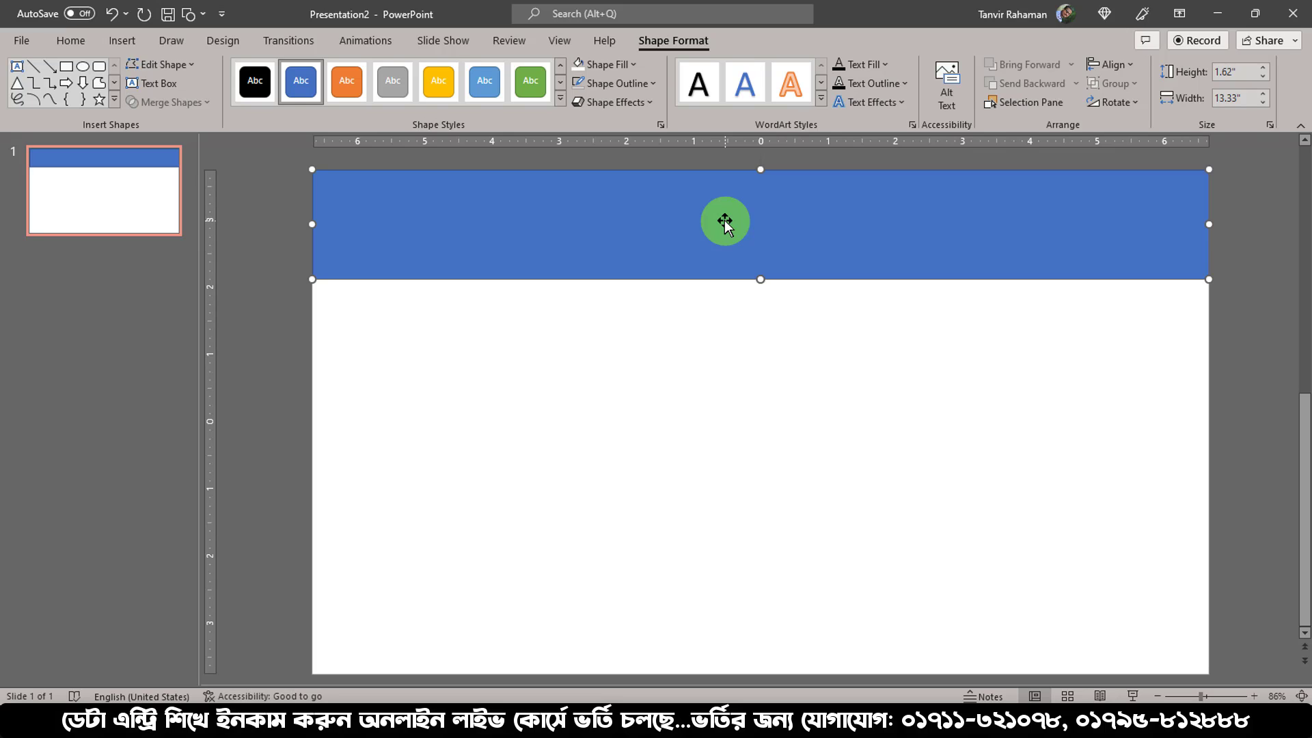
left_click(680, 42)
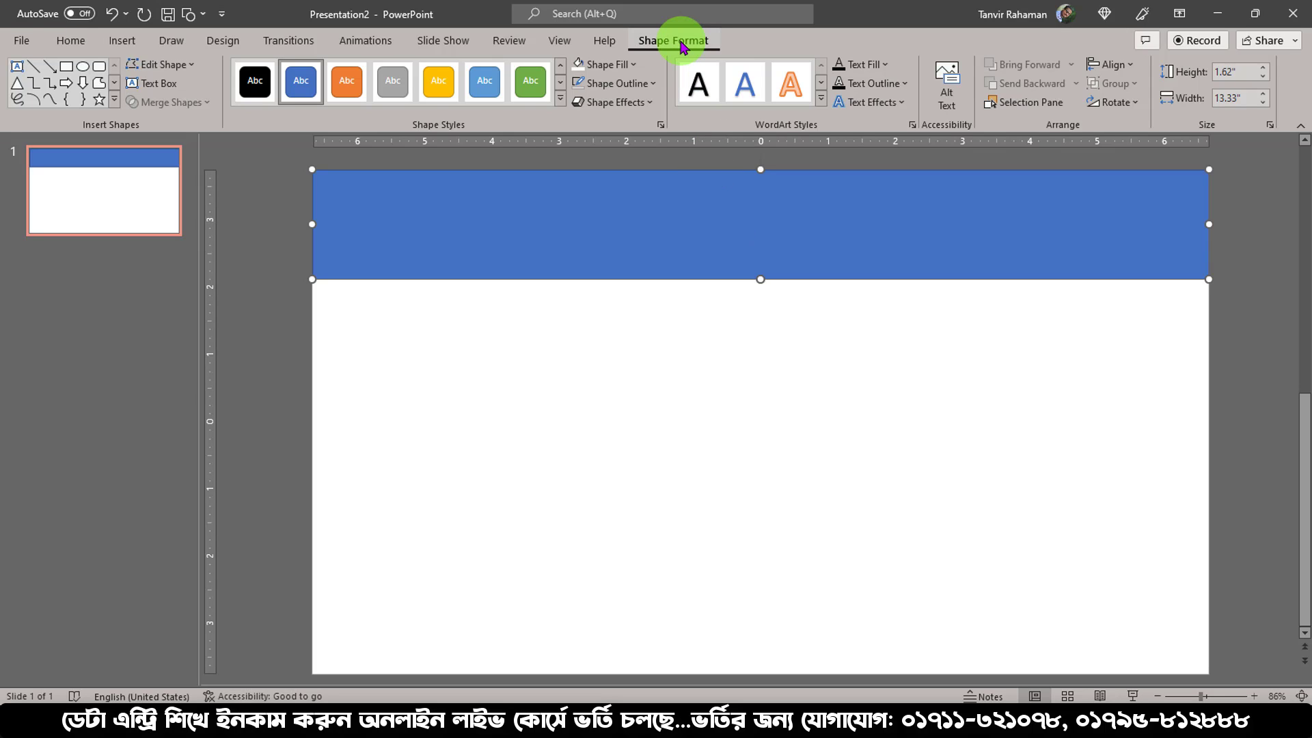
left_click(634, 68)
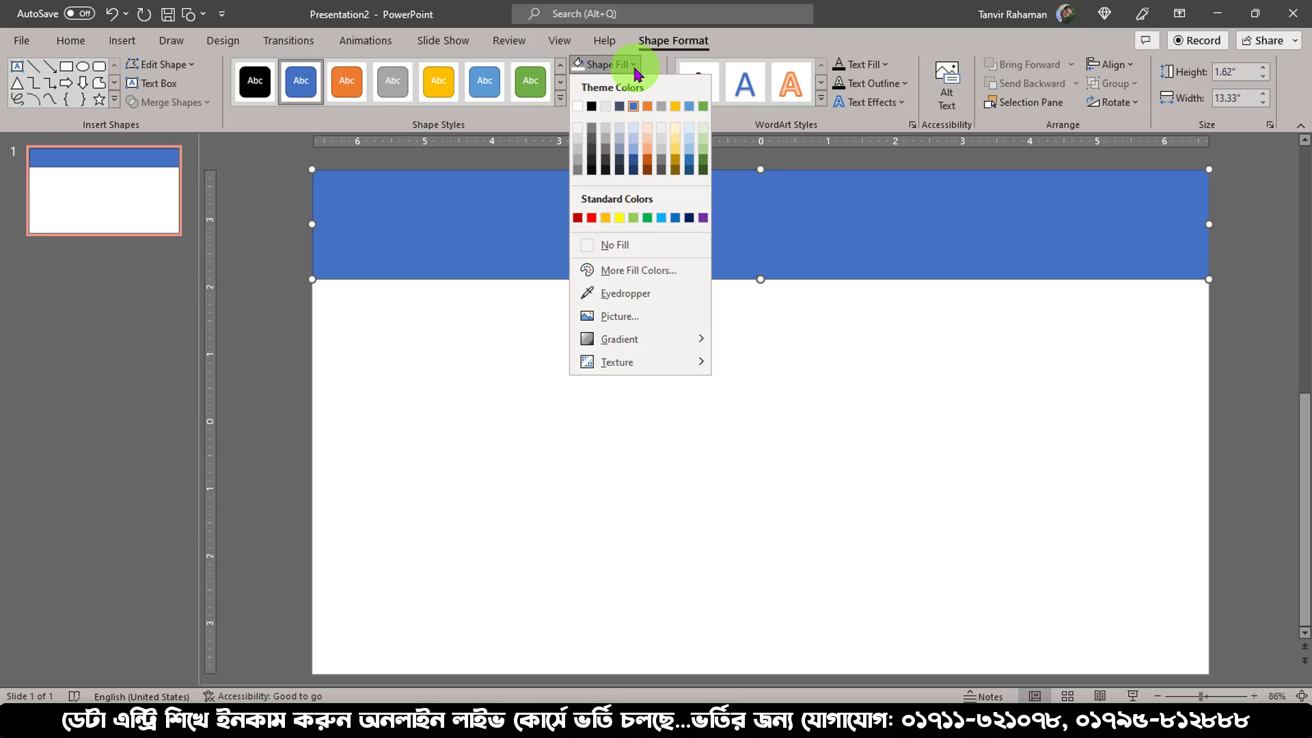
left_click(634, 68)
left_click(624, 84)
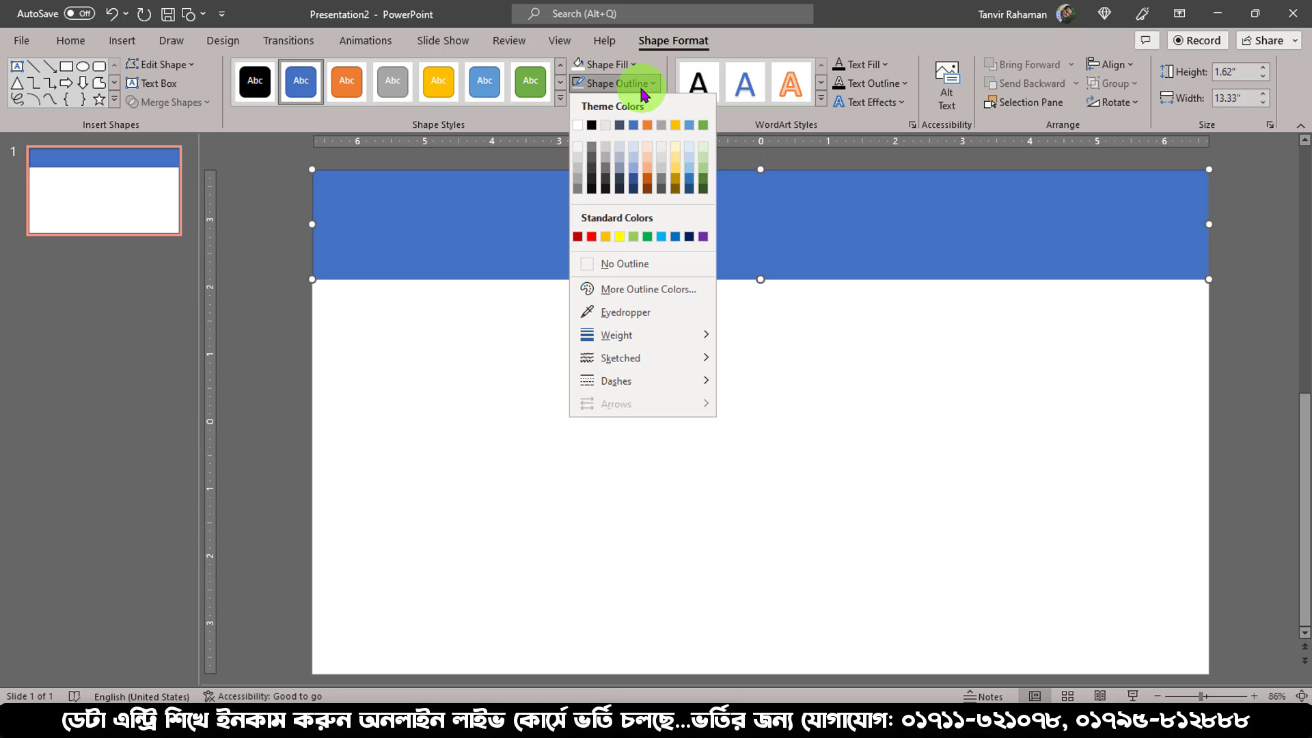
left_click(604, 263)
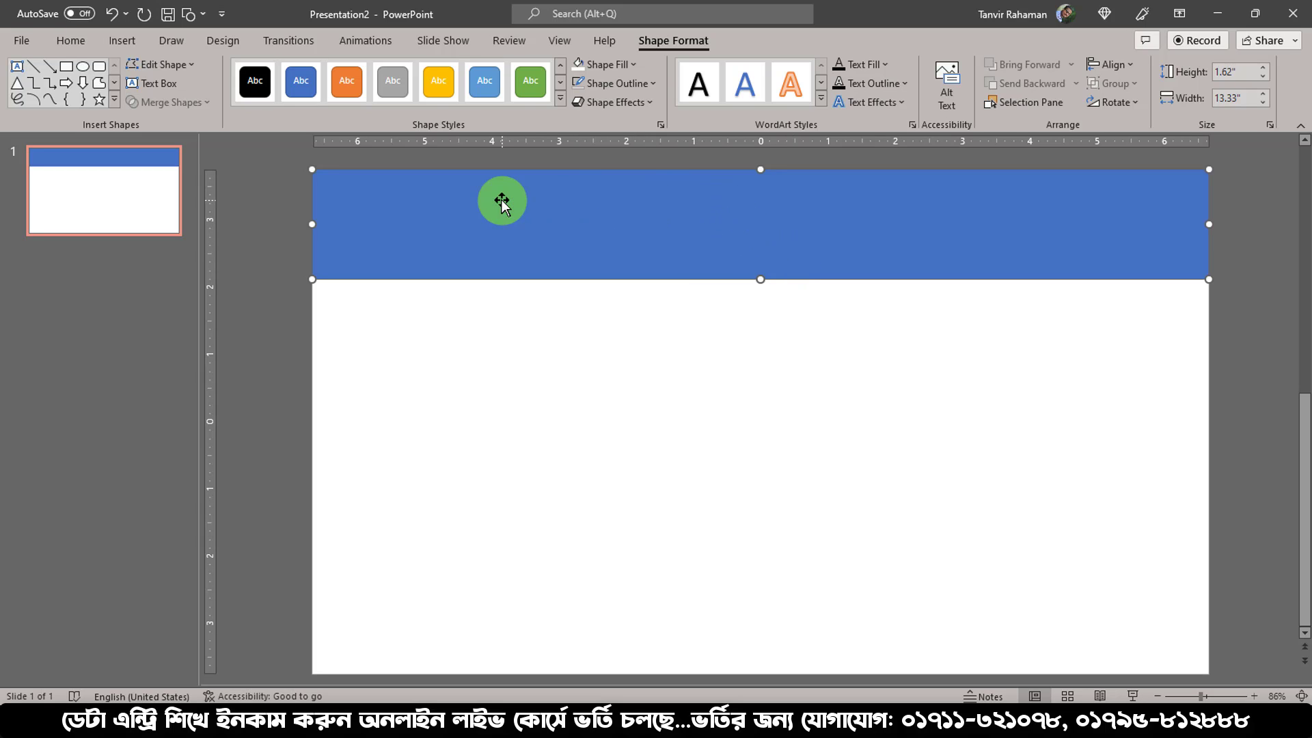
Reshape the rectangle's lower edge into a gentle wave by editing its points, and reduce the shape's height to about 1.33".
right_click(578, 196)
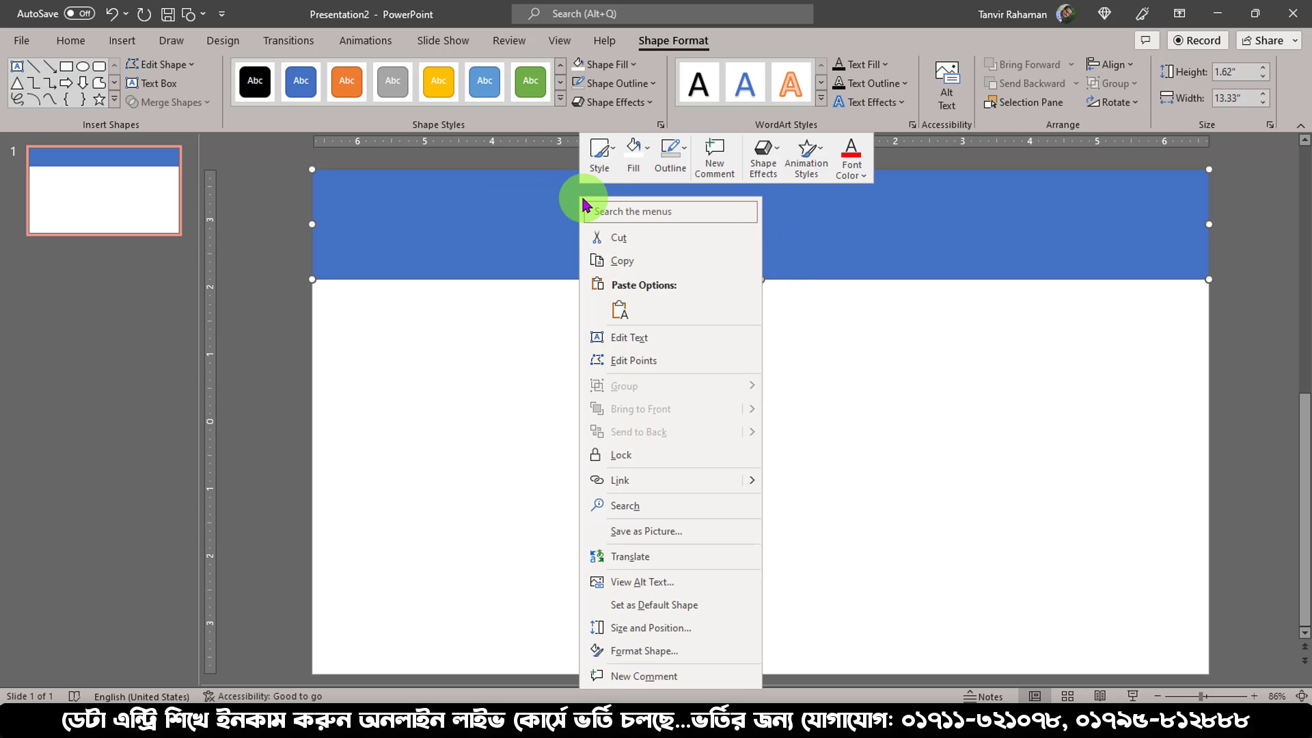
left_click(652, 369)
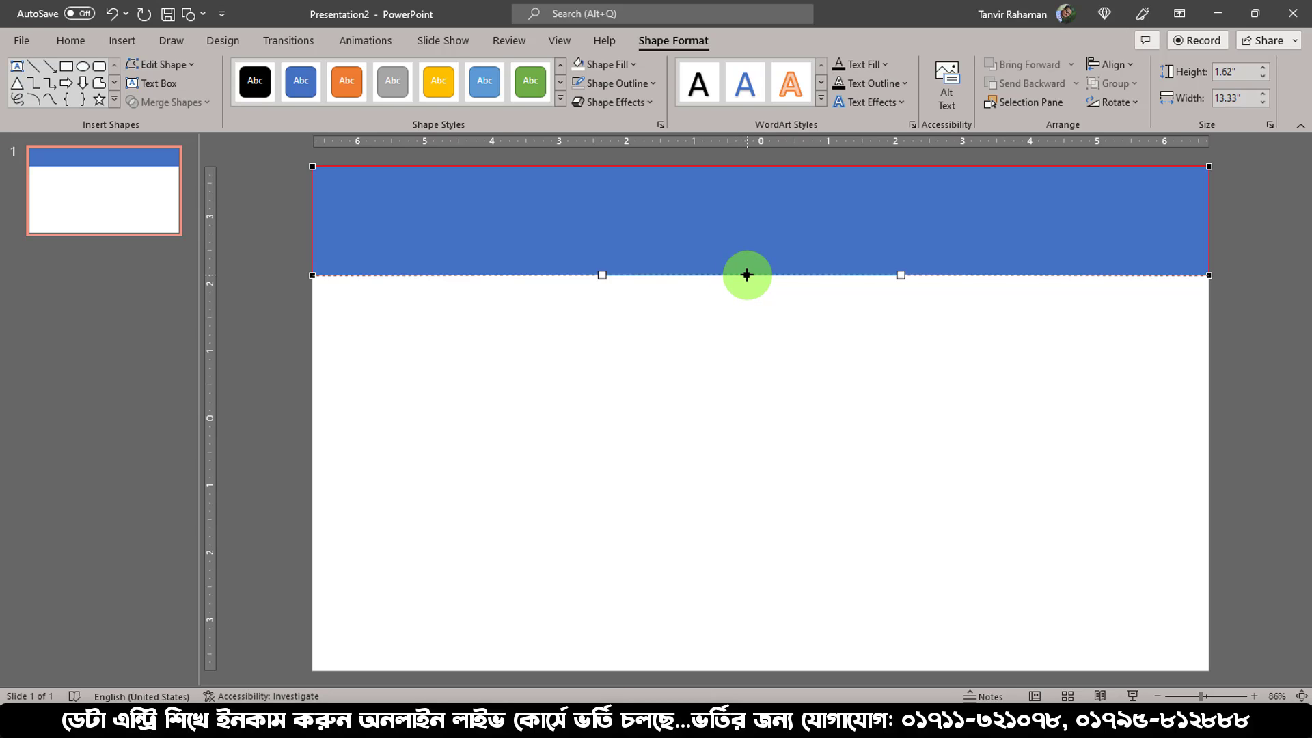
left_click(747, 274)
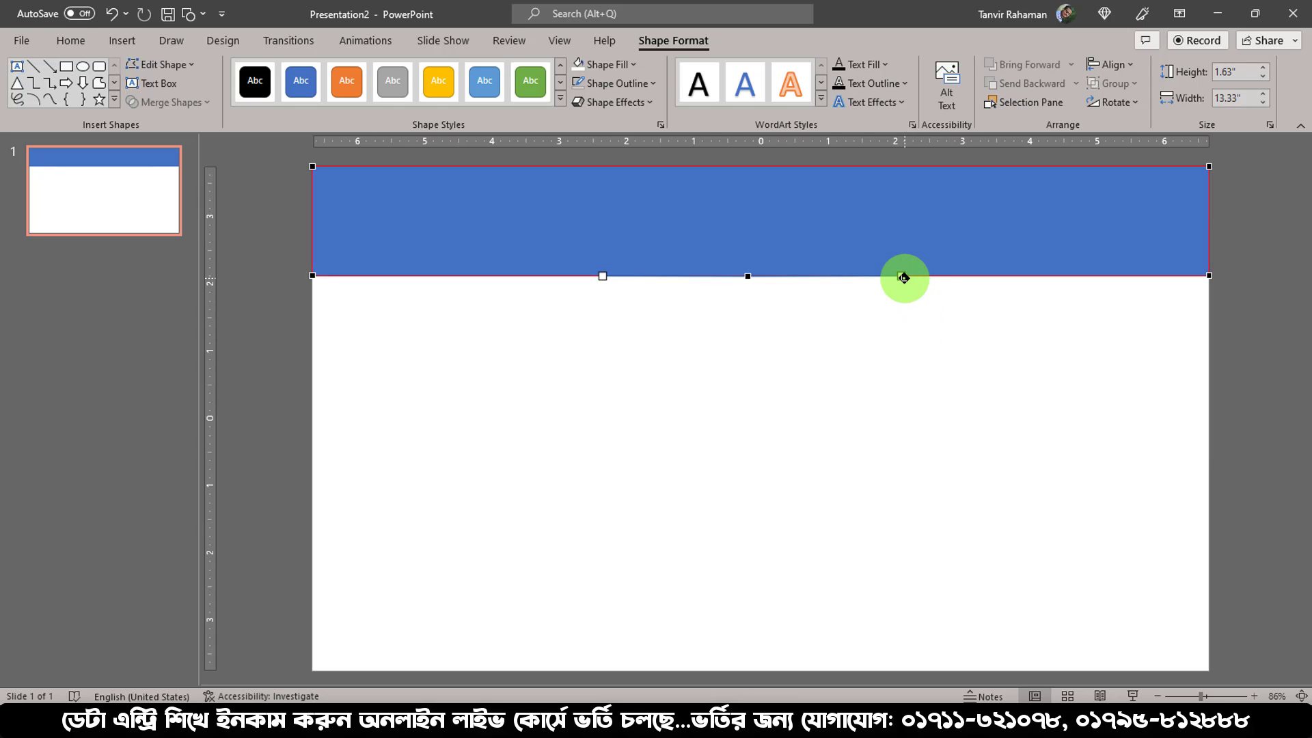
left_click_drag(903, 276, 951, 337)
left_click(972, 294)
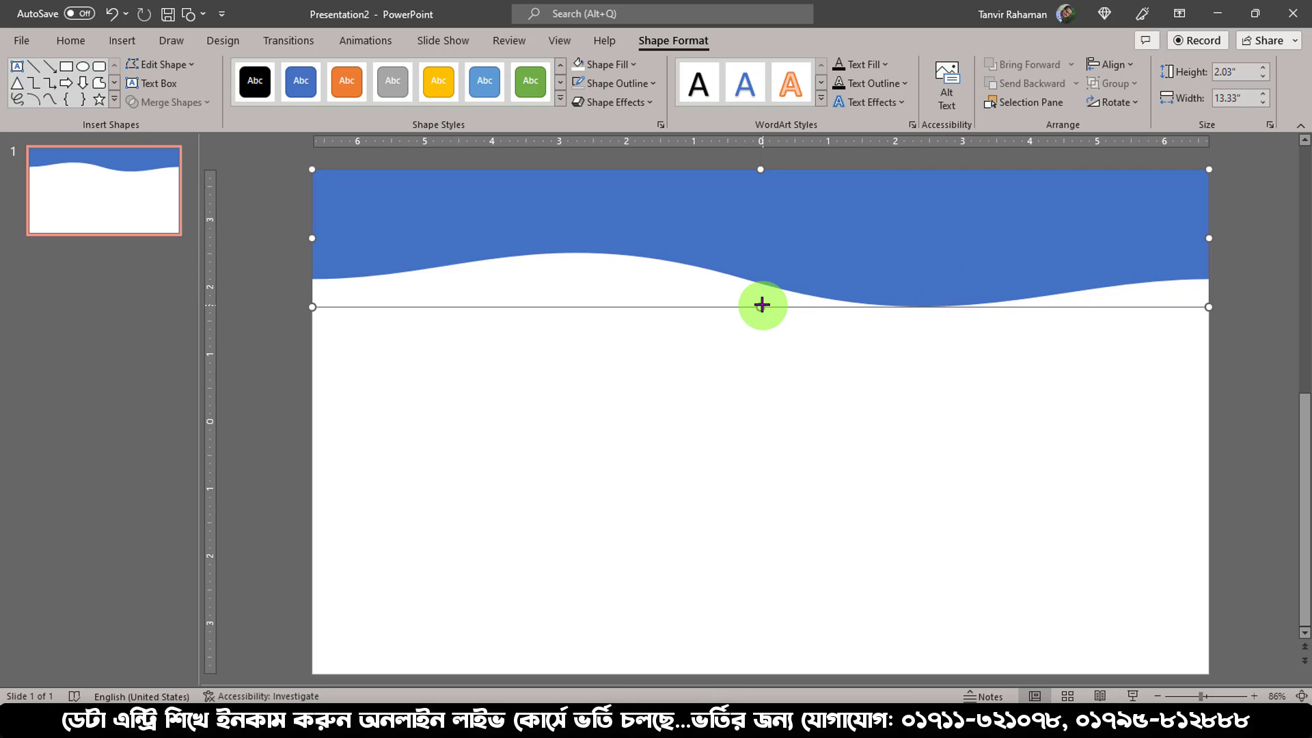
left_click_drag(761, 306, 760, 257)
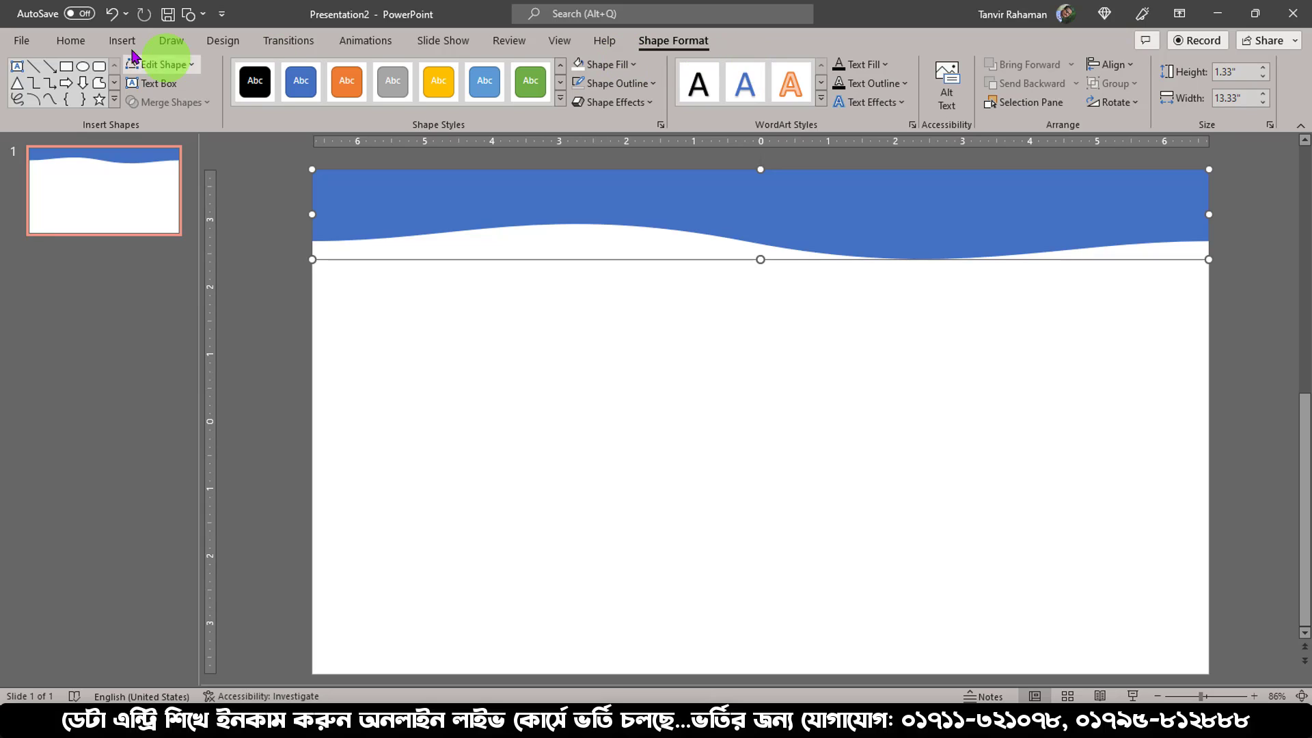
Draw a full-width rectangle about 0.32" high along the slide's lower edge and remove its outline.
left_click(70, 43)
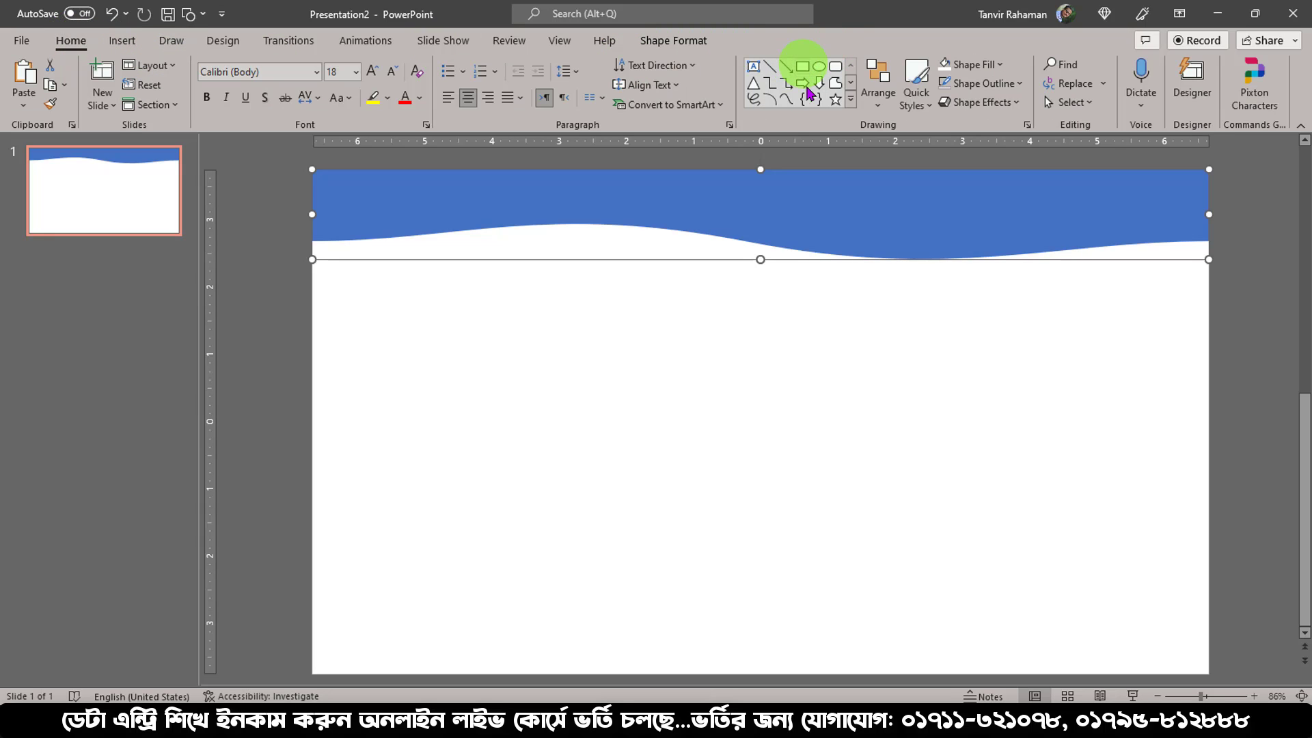
left_click(802, 66)
left_click_drag(313, 641, 1209, 664)
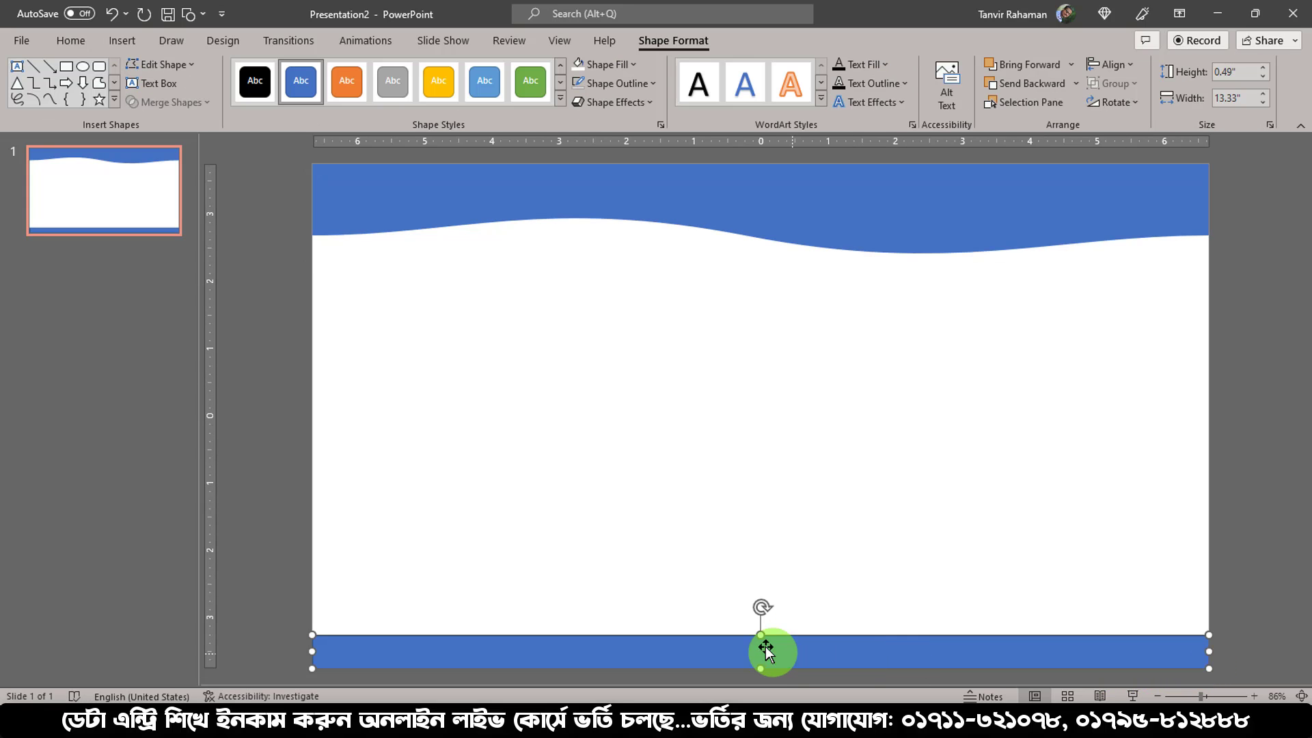
left_click_drag(759, 635, 759, 649)
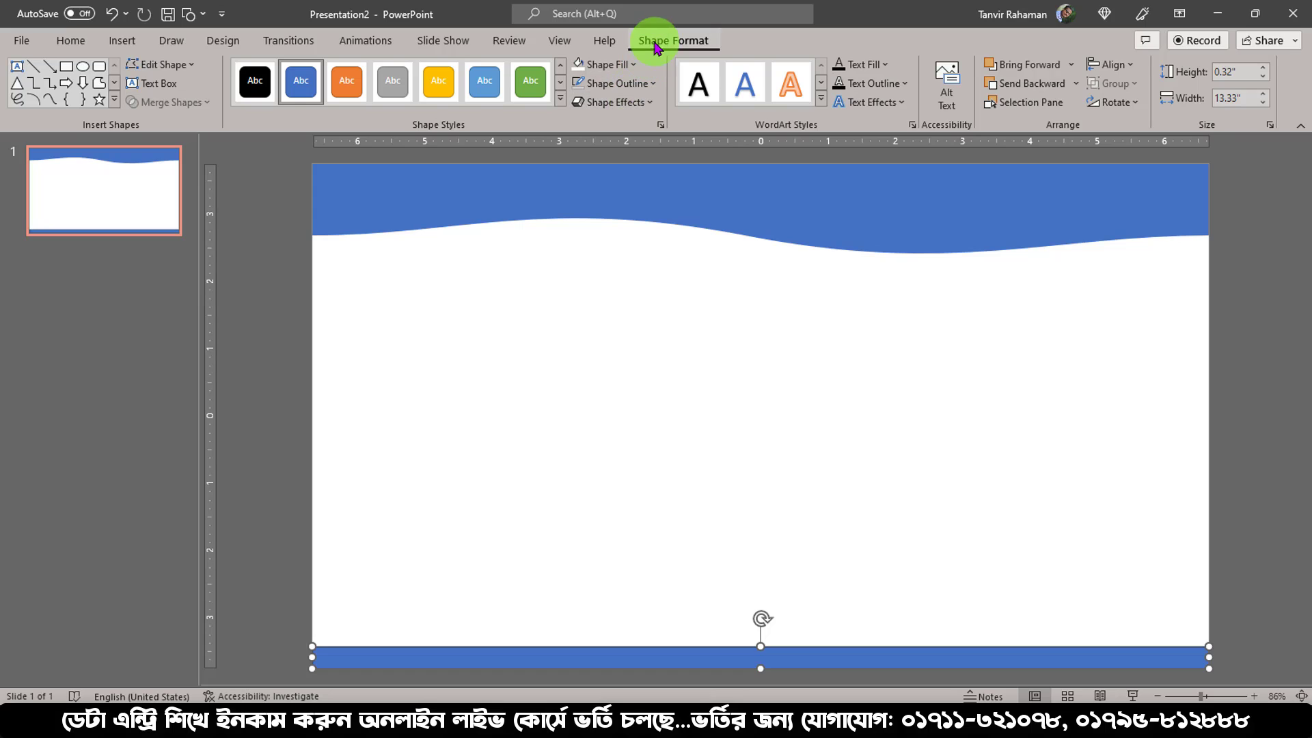
left_click(617, 83)
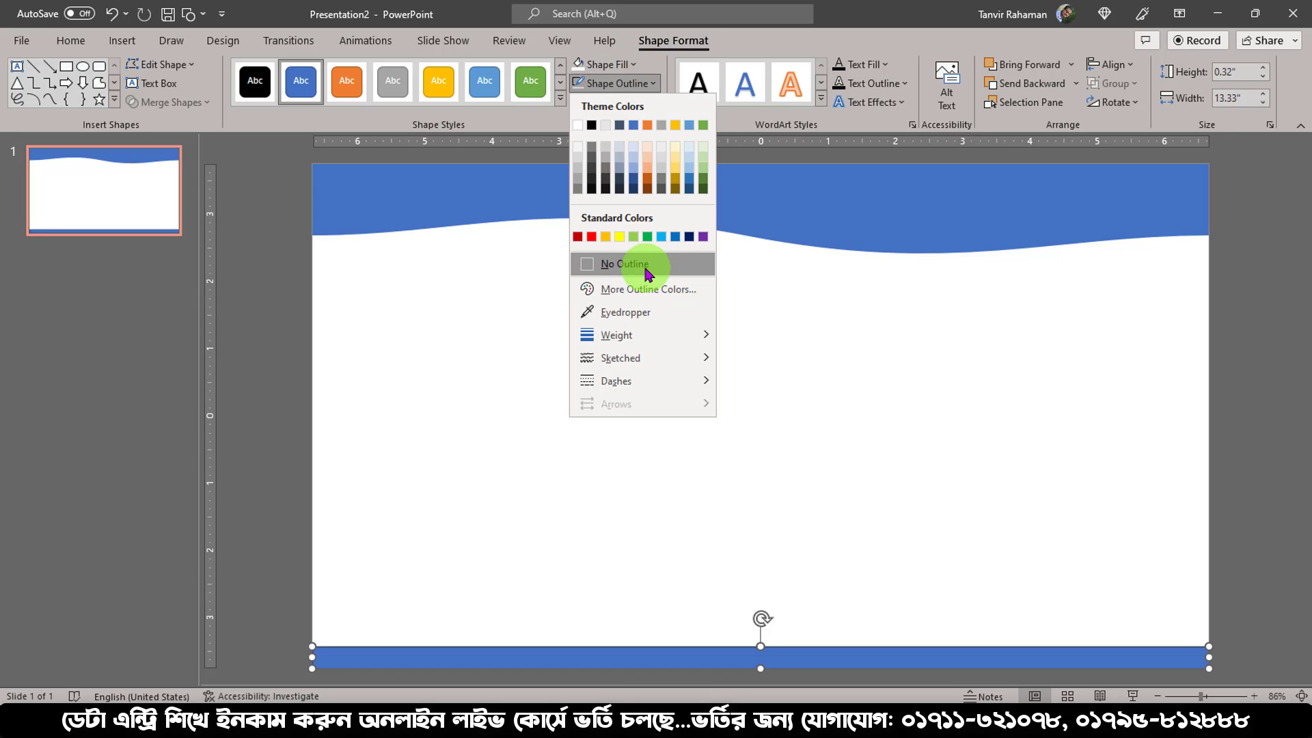
left_click(647, 272)
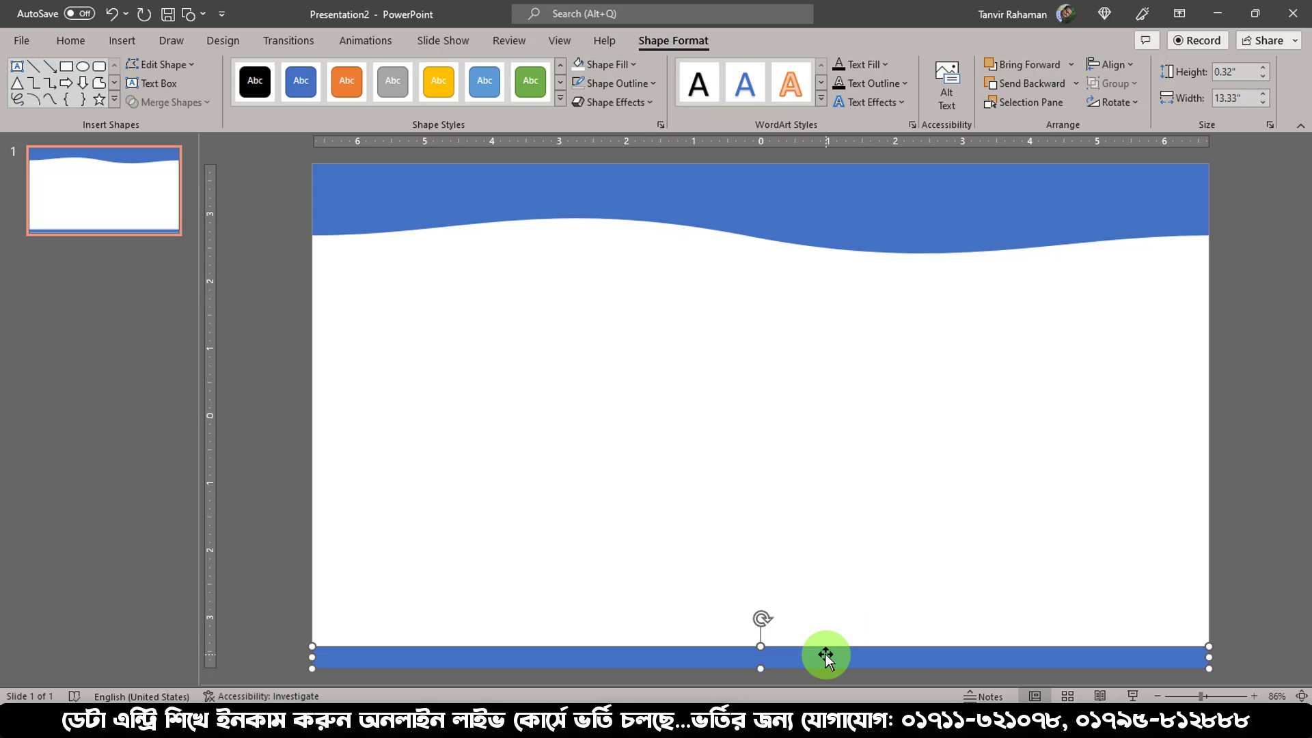
left_click(868, 663)
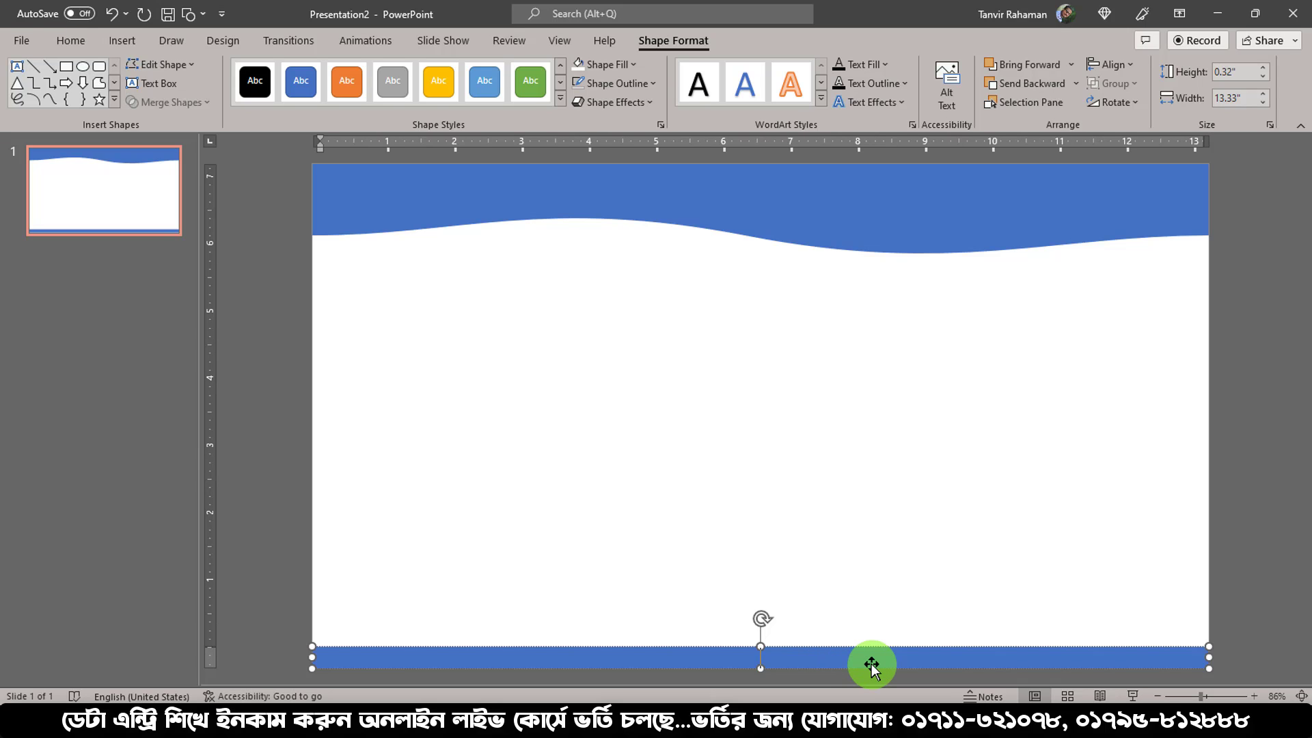
type("www")
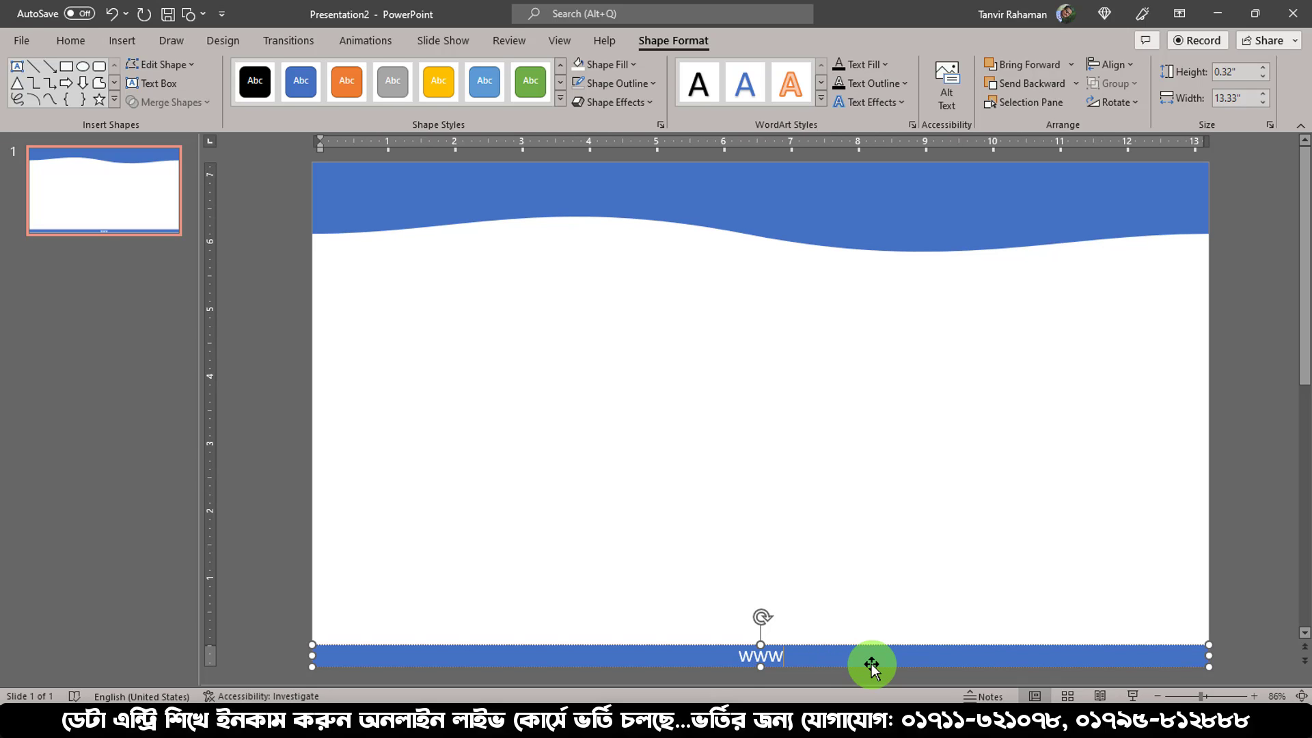
type(".tanviracade")
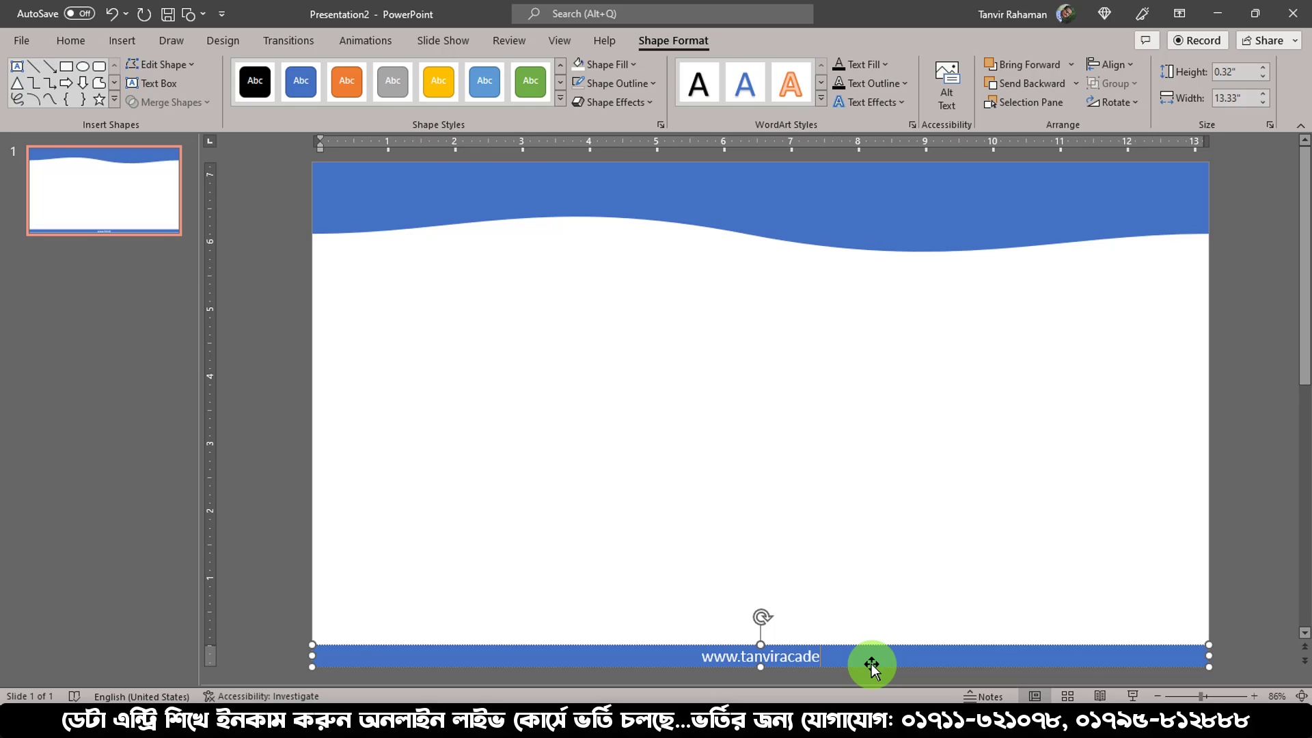
type("my.com")
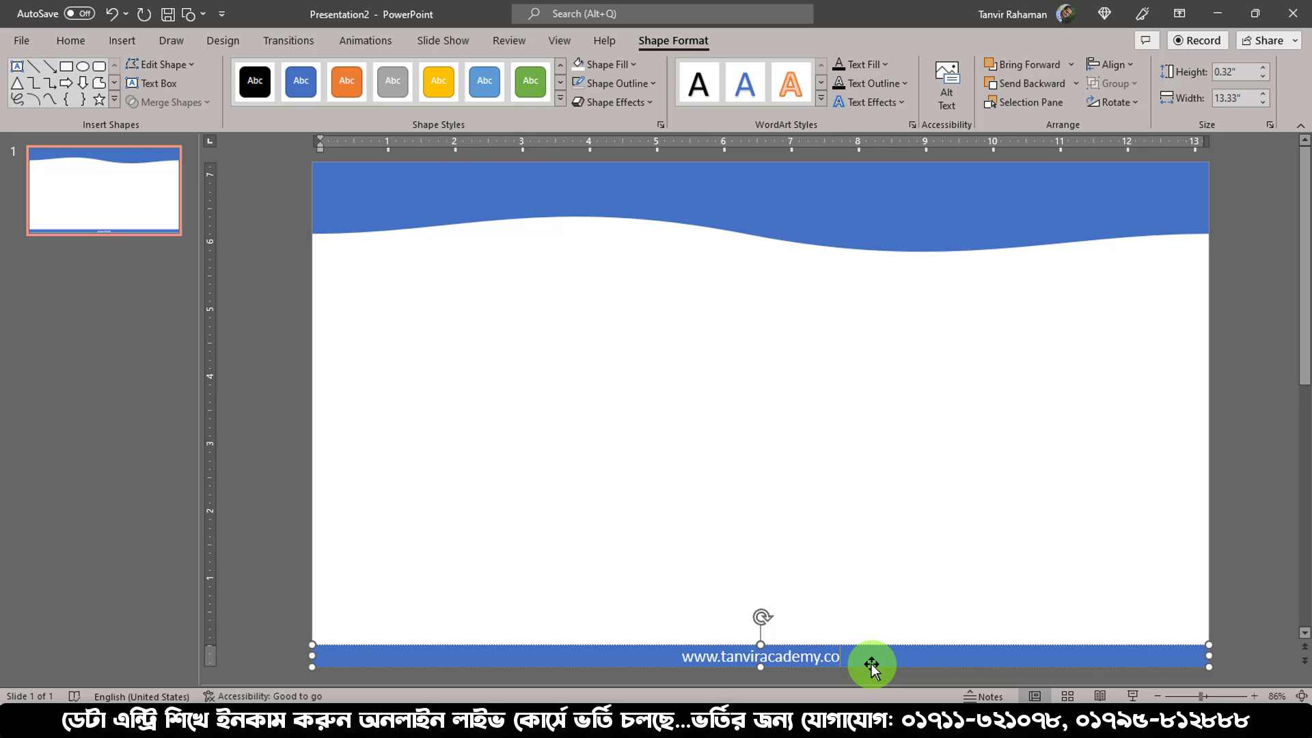
triple_click(817, 657)
left_click(829, 630)
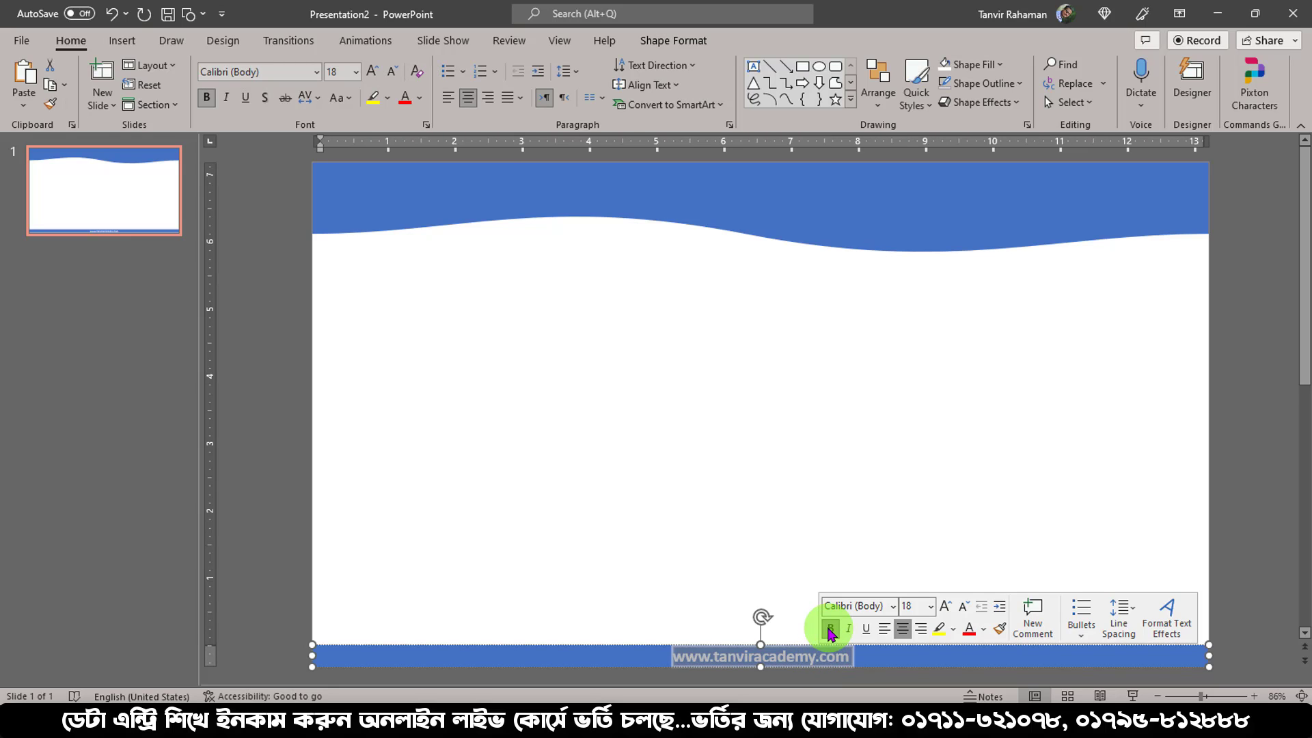
left_click(712, 504)
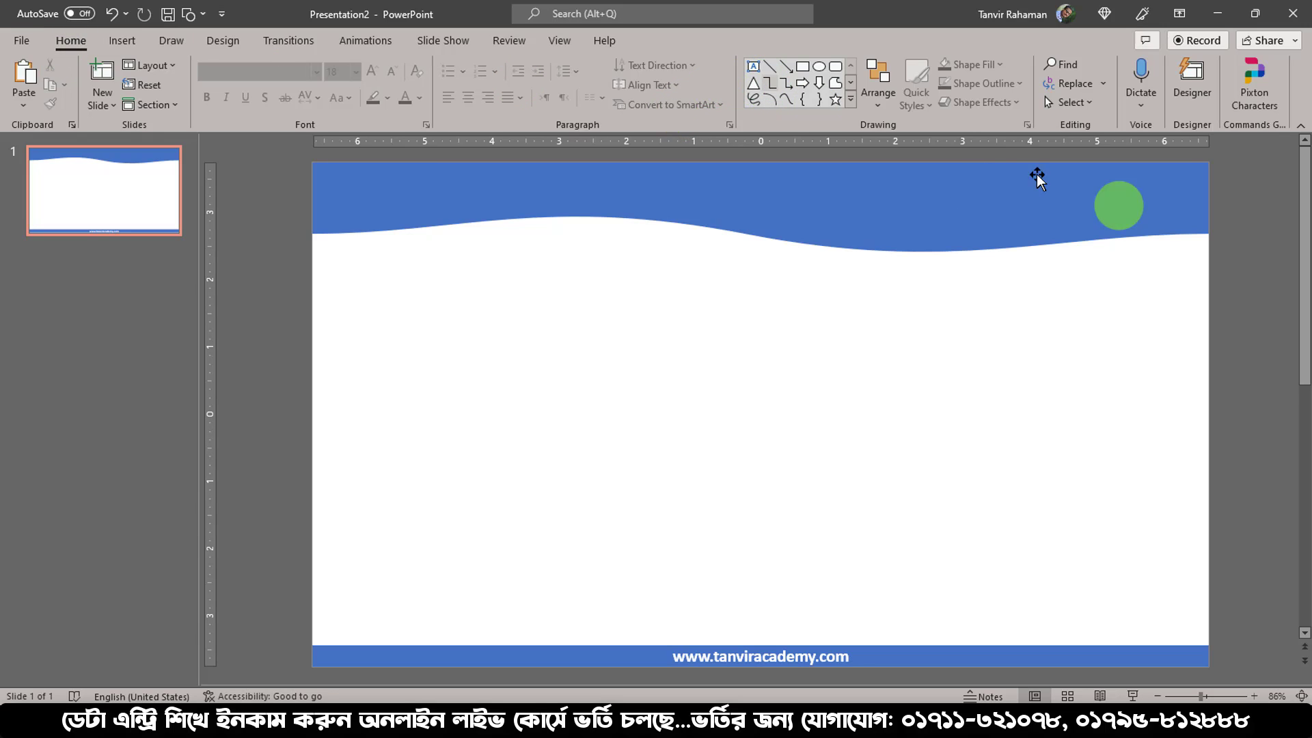
Insert a wide text box below the wave in the upper half of the slide with the text WELCOME TO.
left_click(754, 68)
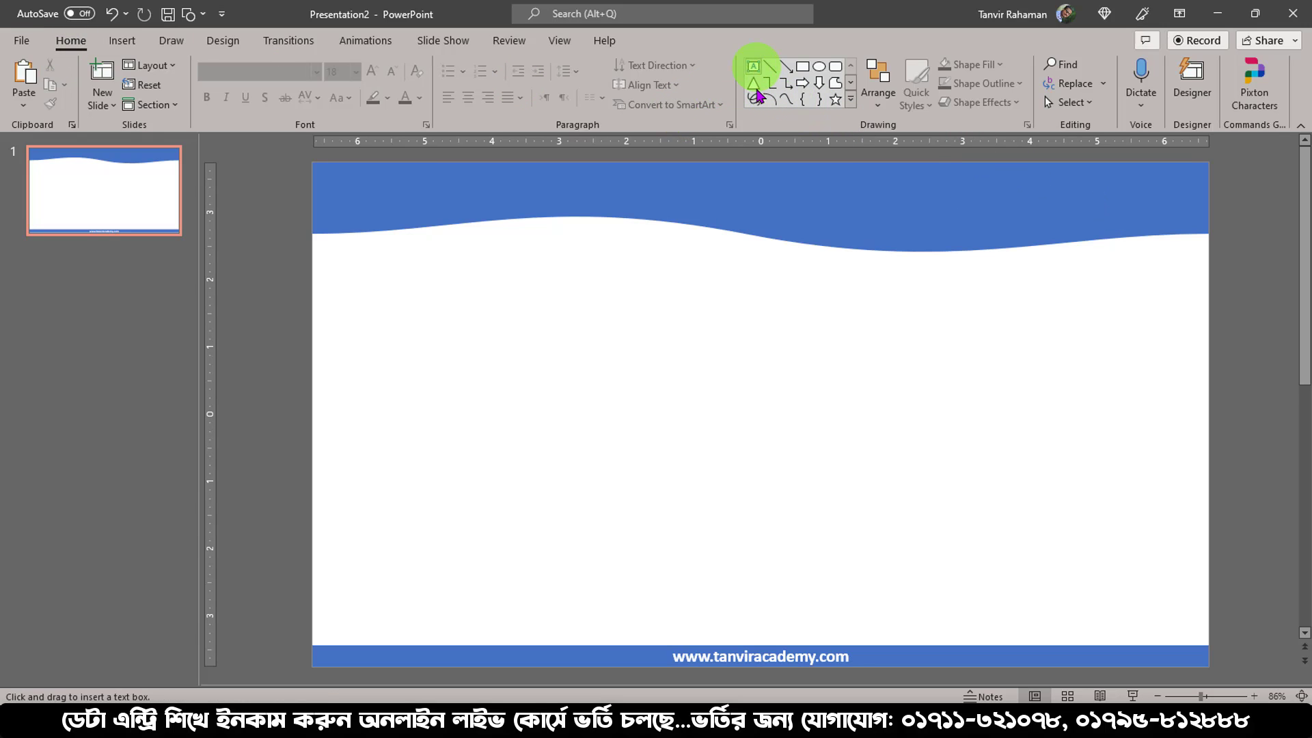
left_click(513, 299)
left_click_drag(1022, 410, 1030, 414)
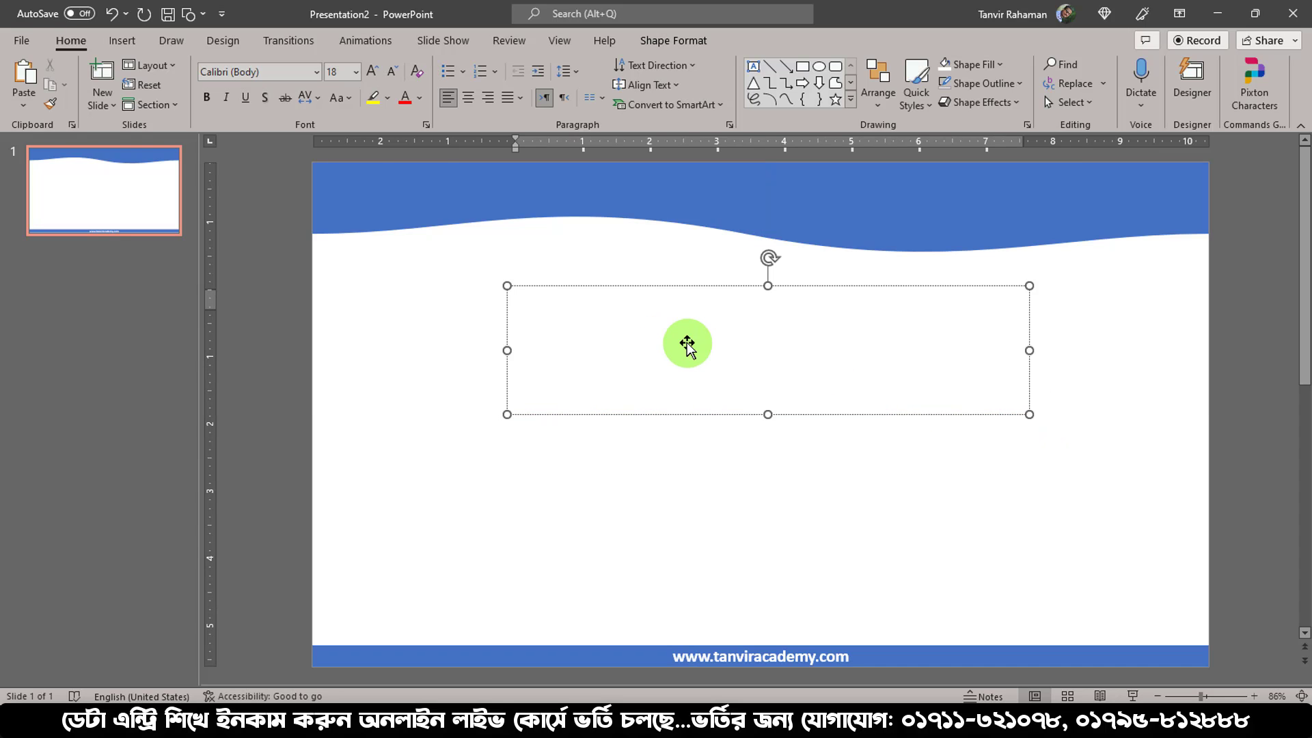
type("WELCOME TO")
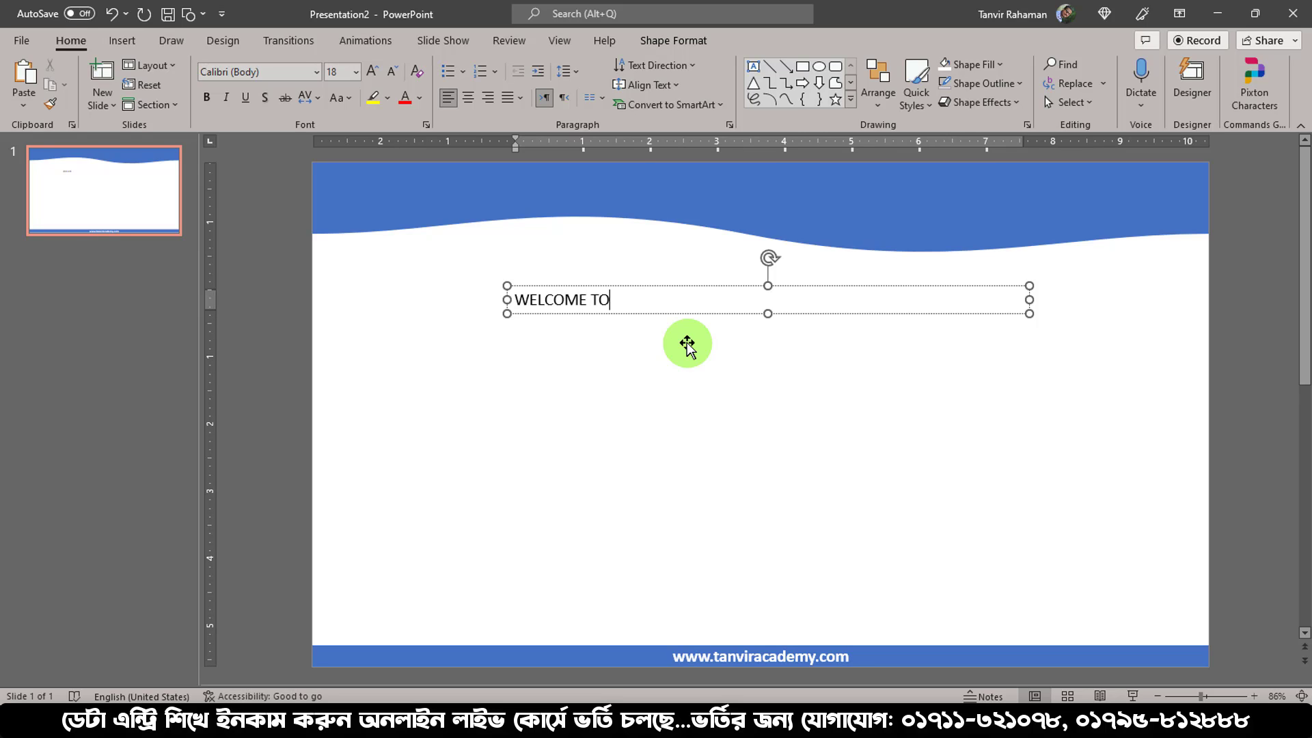
Enlarge the WELCOME TO text to 88 pt.
key("ctrl+a")
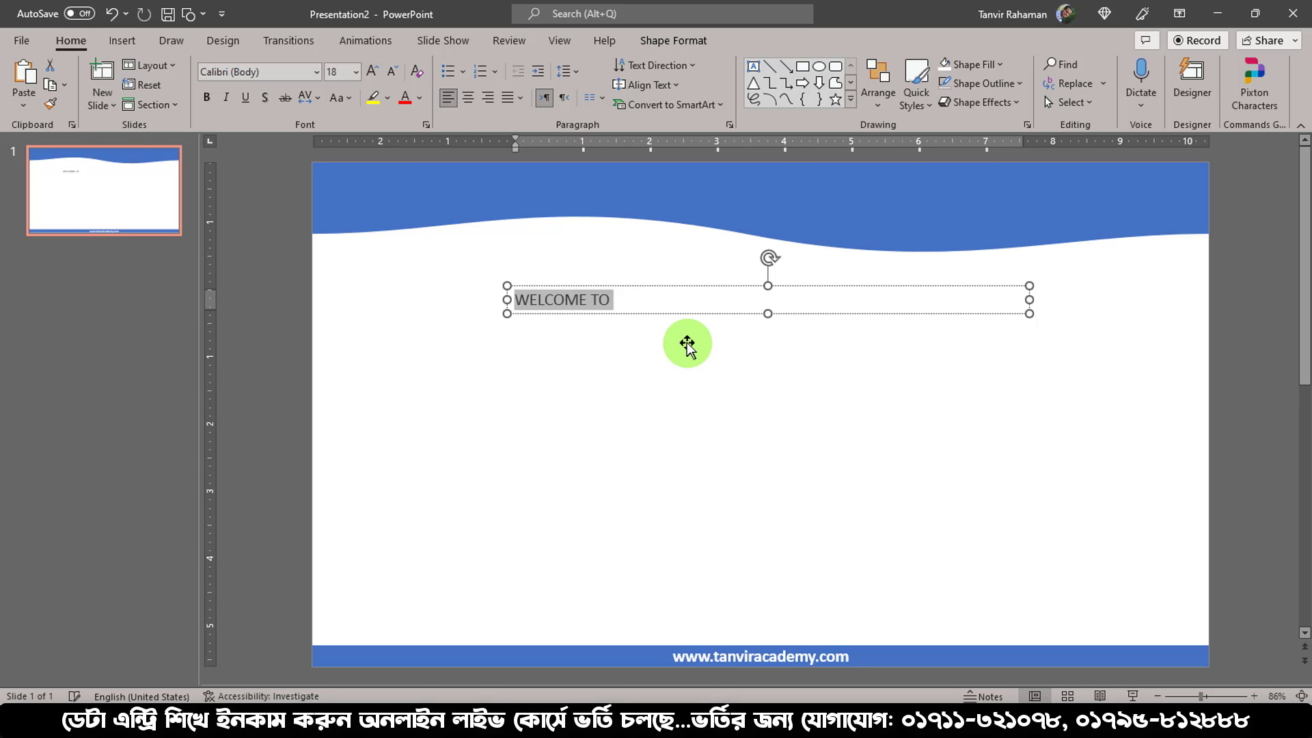
key("ctrl+shift+period")
key("ctrl+shift+period")
key("ctrl+shift+period")
key("ctrl+shift+period")
key("ctrl+shift+period")
key("ctrl+shift+period")
key("ctrl+shift+period")
key("ctrl+shift+period")
key("ctrl+shift+period")
key("ctrl+shift+period")
key("ctrl+shift+period")
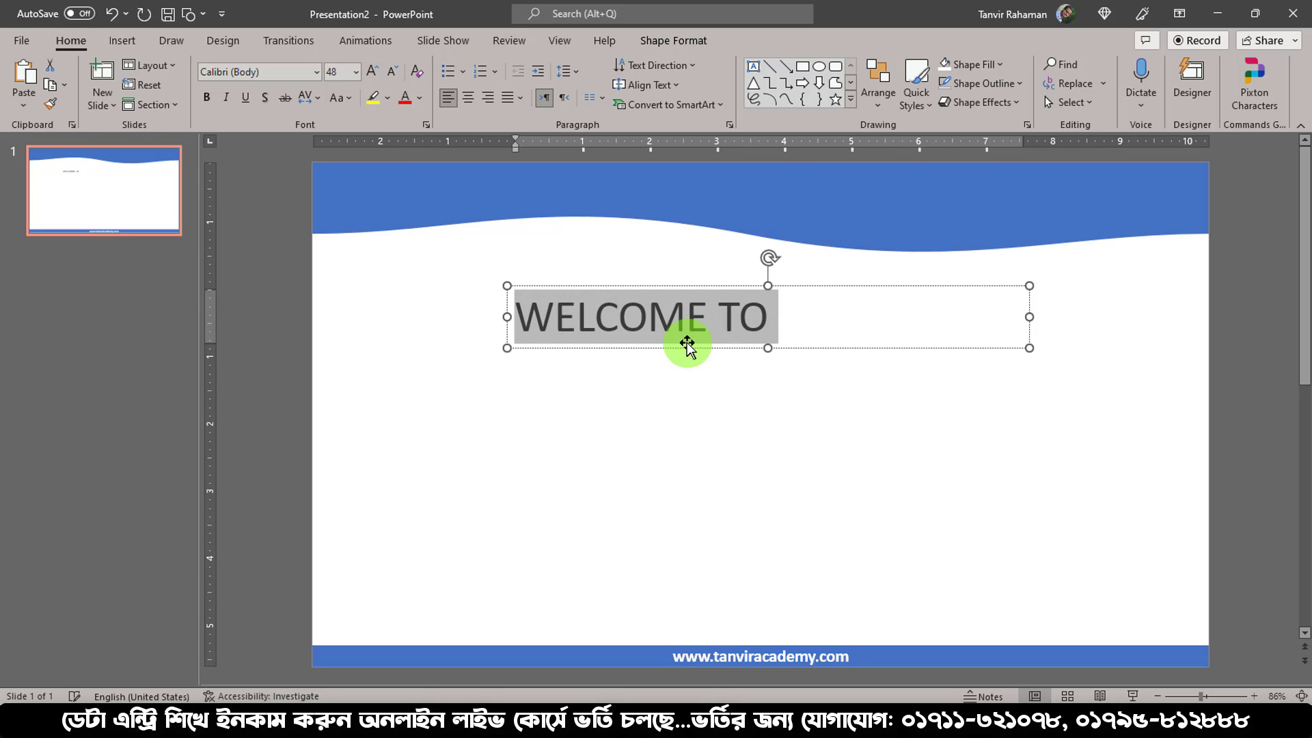
key("ctrl+shift+period")
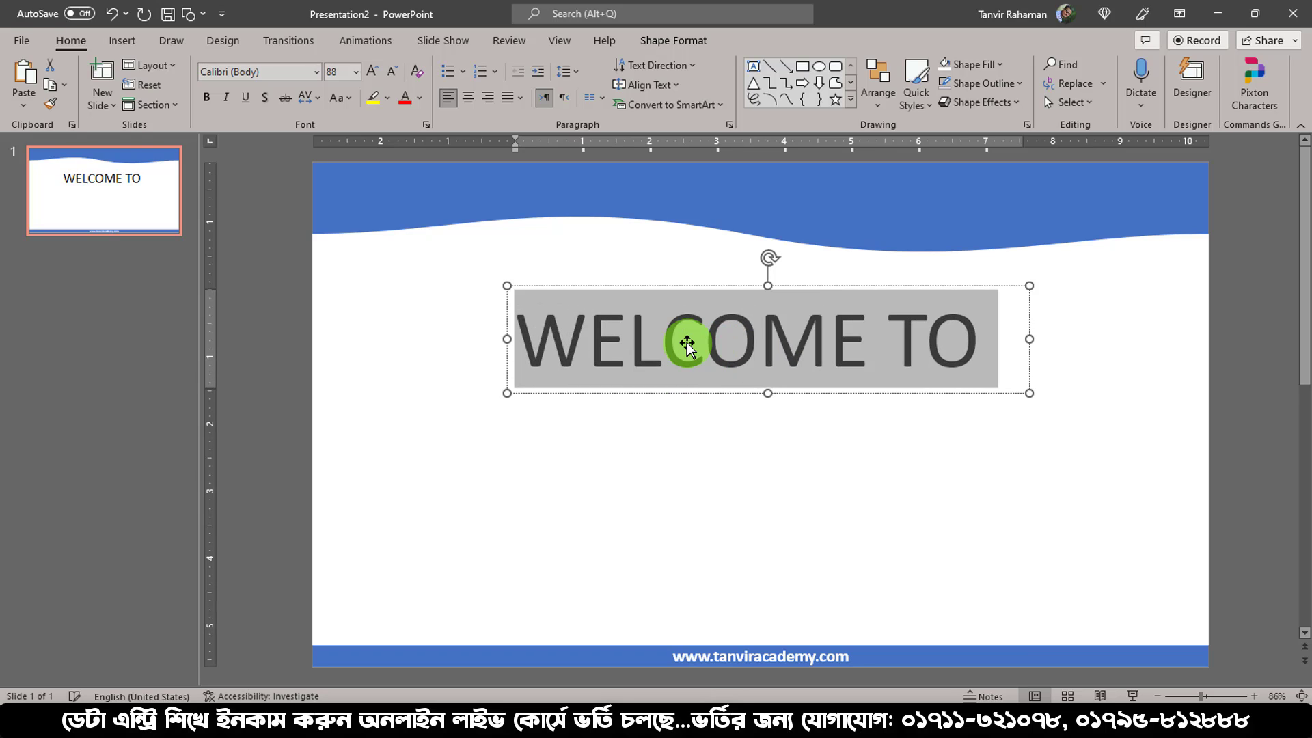
key("ctrl+shift+period")
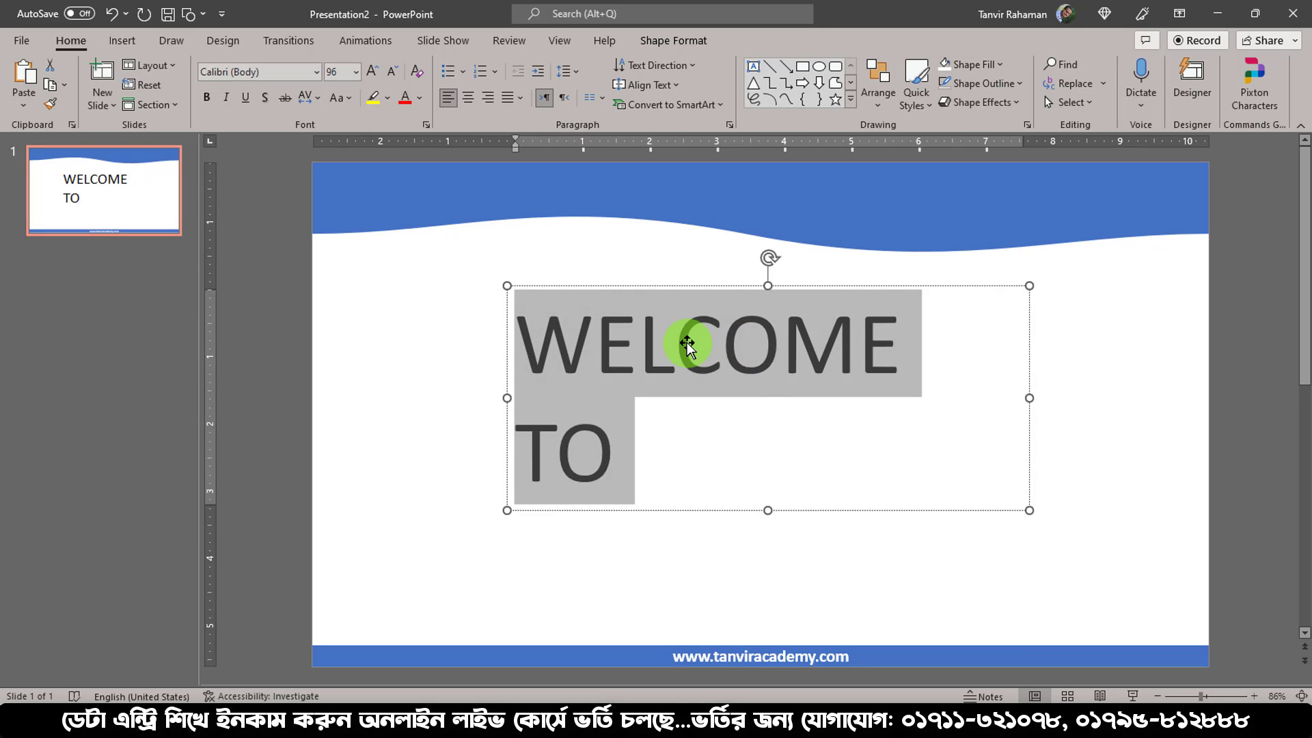
key("ctrl+shift+comma")
Make the WELCOME TO text bold and centred, and move its box slightly up and left, closer to the wave.
key("ctrl+b")
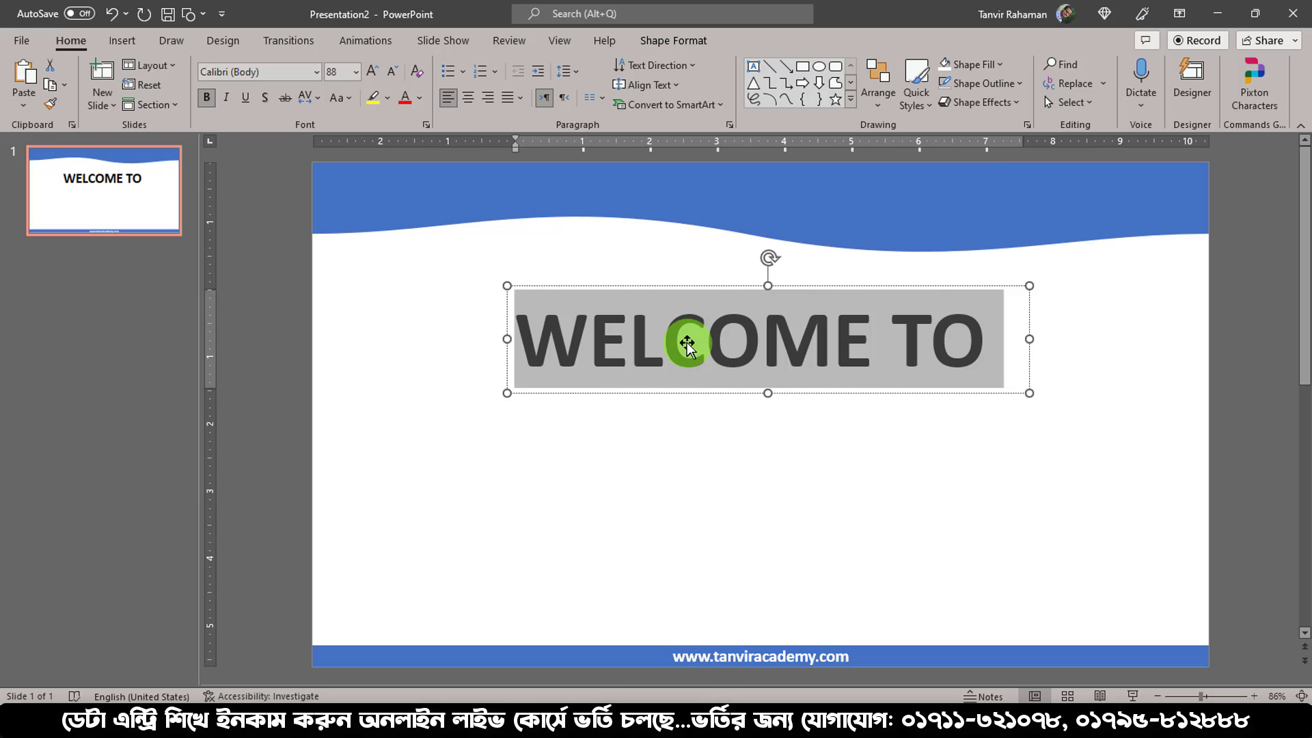
left_click(469, 99)
mouse_move(800, 284)
left_mouse_down()
mouse_move(776, 279)
mouse_move(787, 264)
left_mouse_up()
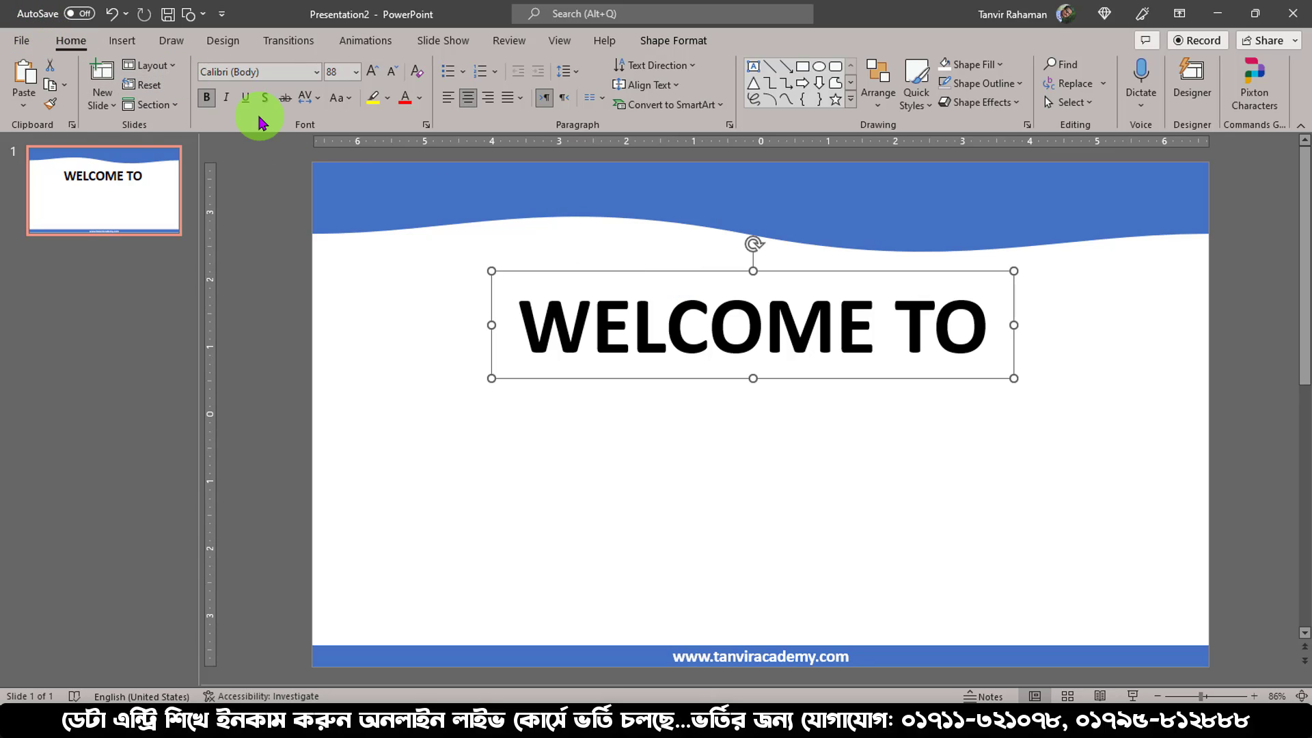
Set the WELCOME TO text in Arial Black, widen its box to fit one line and centre it horizontally on the slide.
left_click(274, 71)
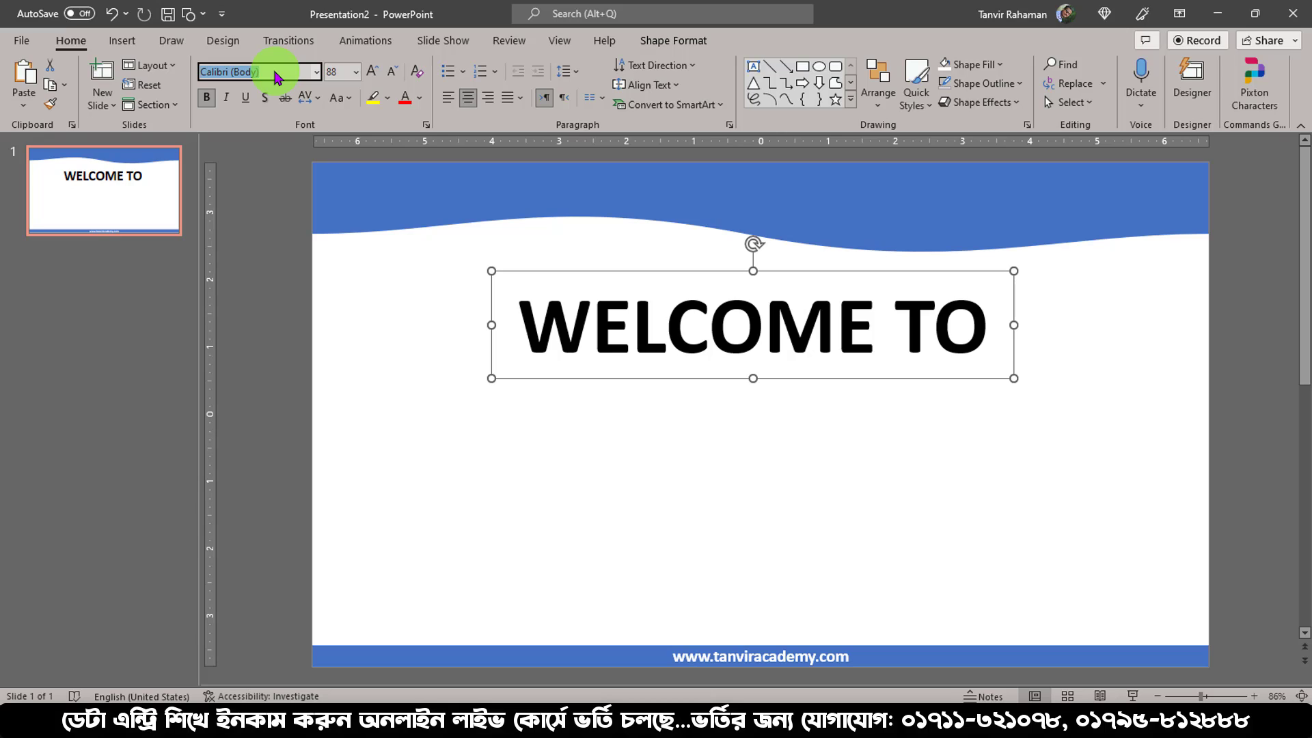
type("Arial Black")
key("Return")
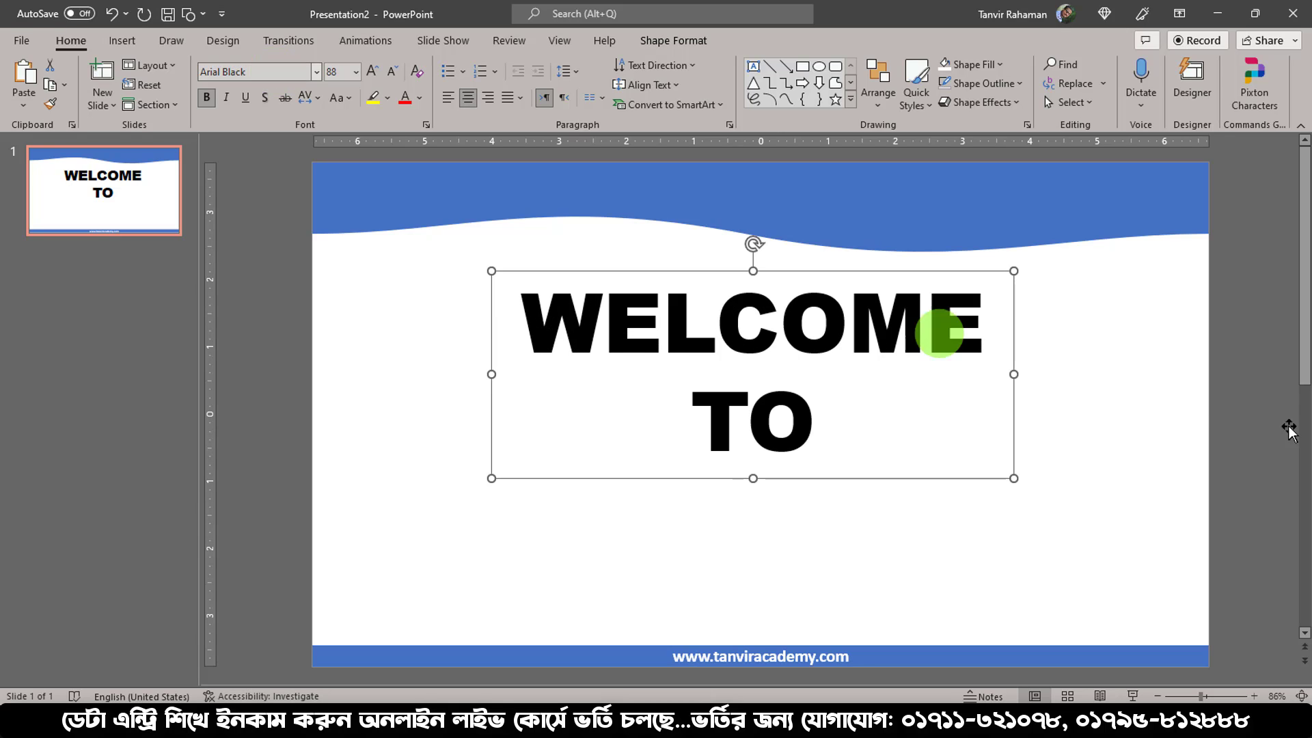
left_click_drag(1016, 374, 1126, 365)
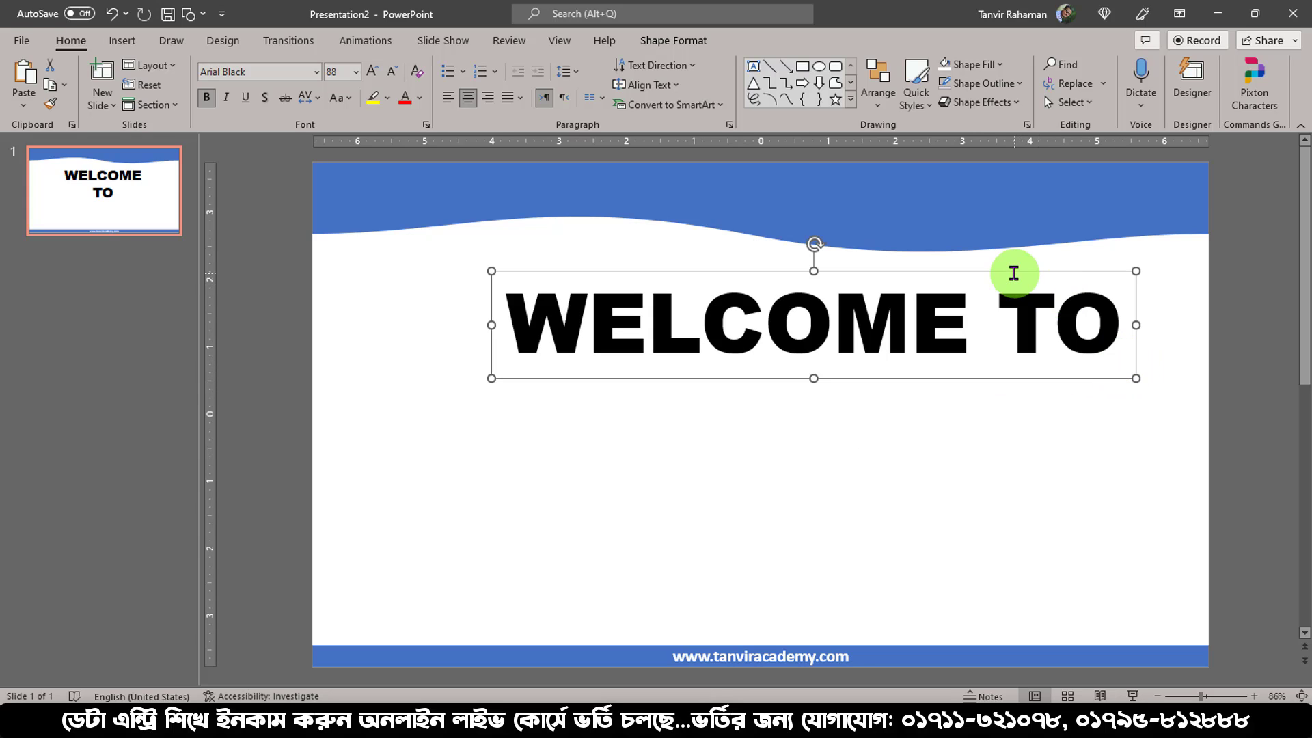
left_click_drag(975, 284, 964, 279)
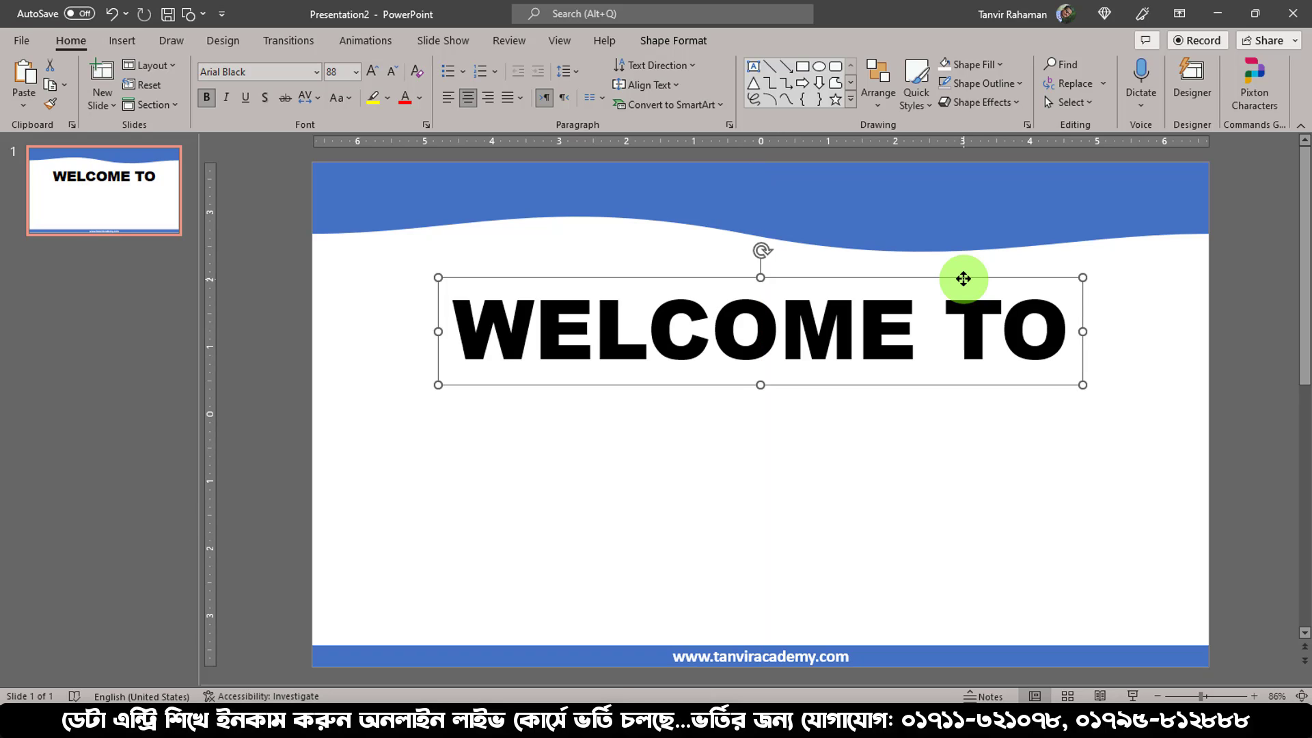
Duplicate the WELCOME TO box, place the copy directly below it and replace its text with TANVIR ACADEMY.
key("ctrl+d")
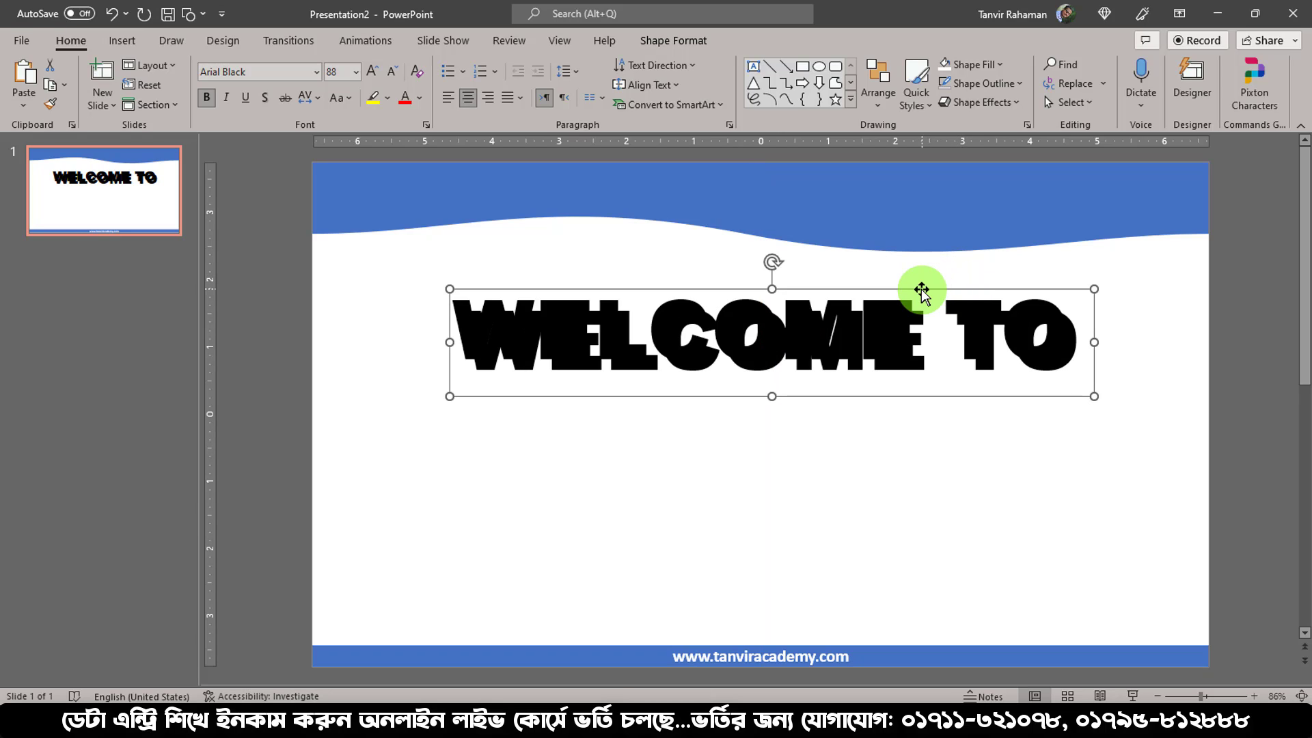
left_click_drag(918, 331, 906, 375)
triple_click(865, 427)
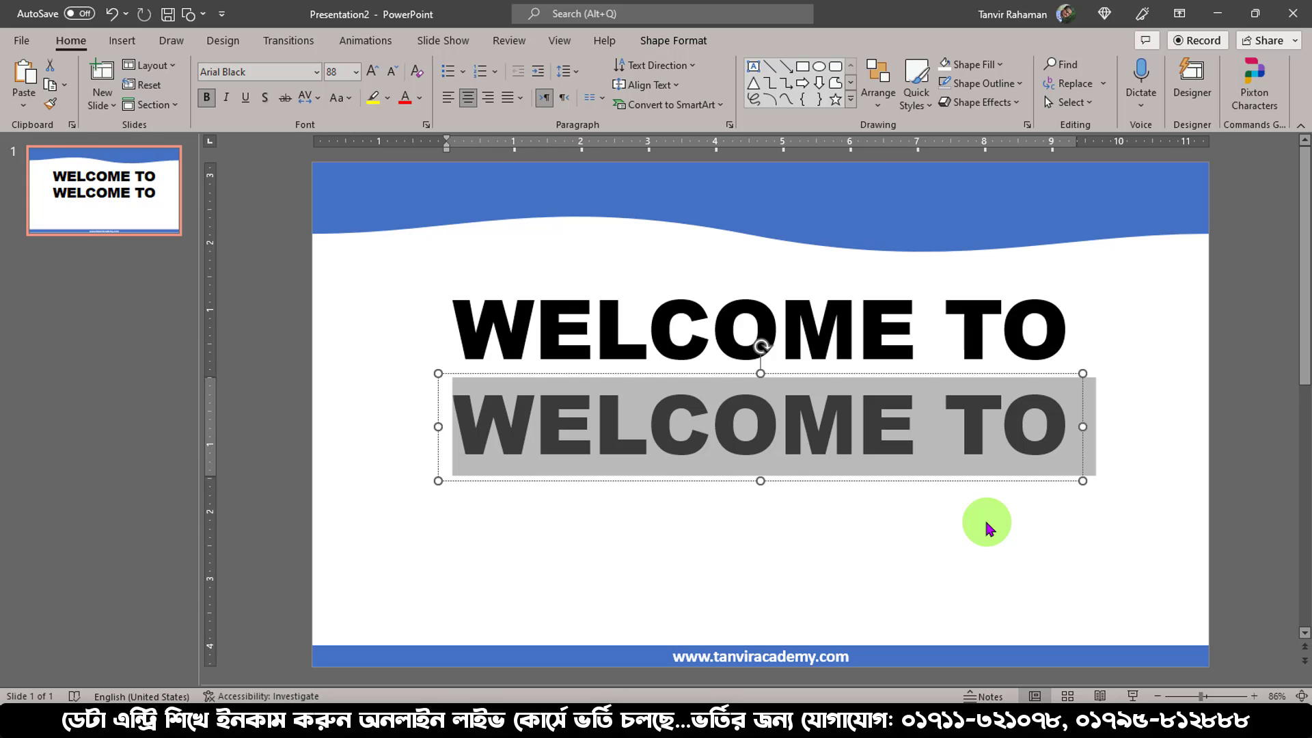
type("TAVIR")
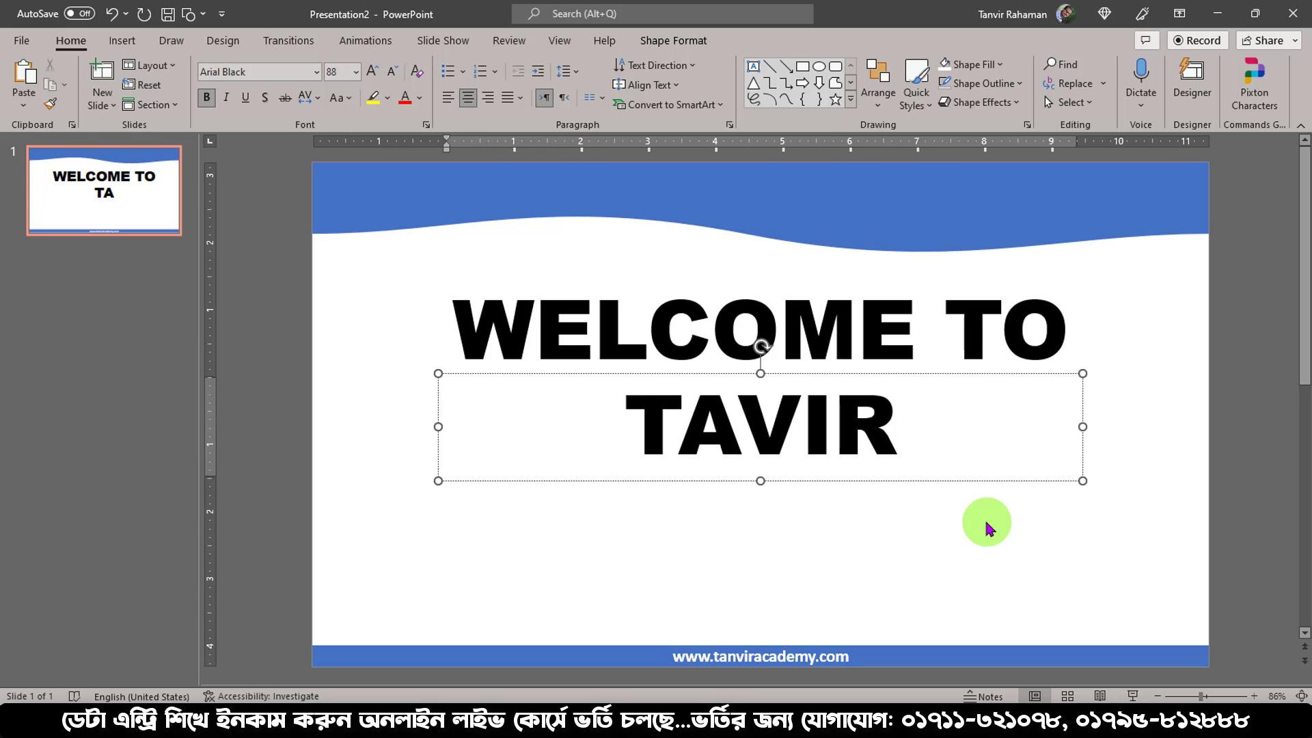
type(" ACADEMY")
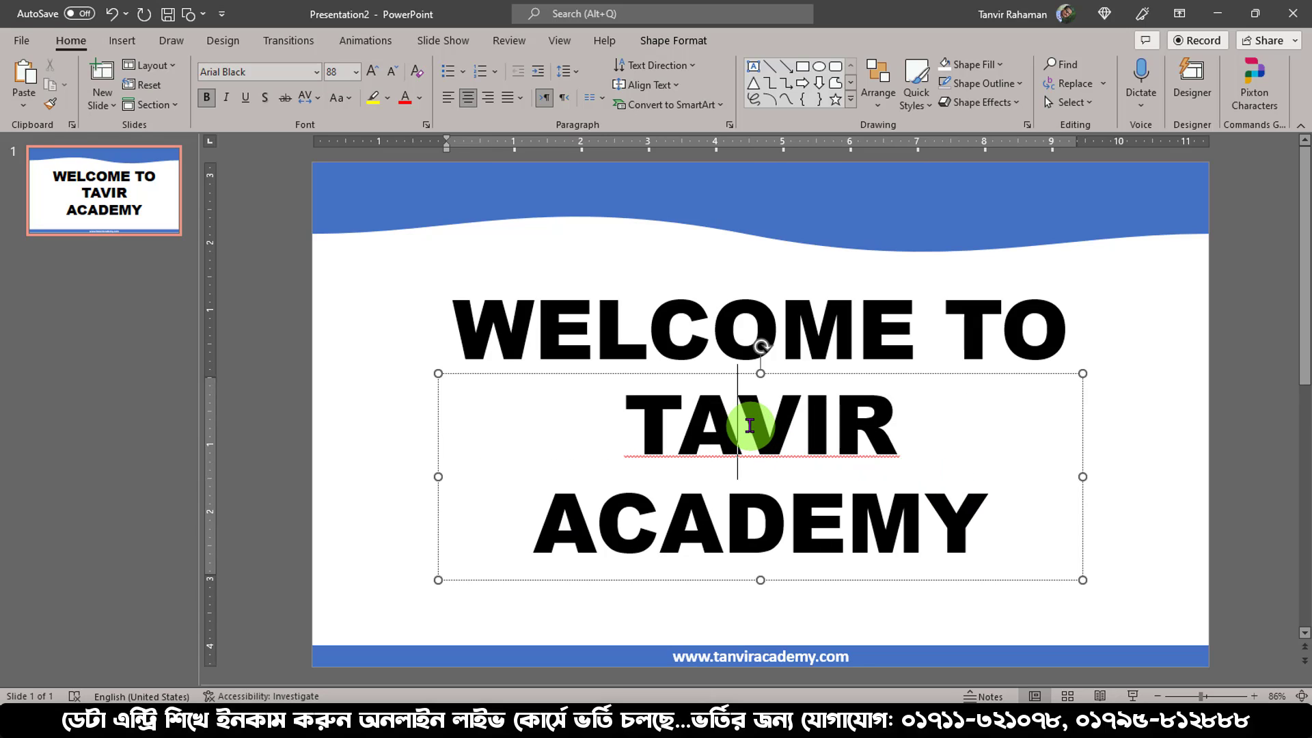
type("N")
left_click_drag(1001, 537, 875, 508)
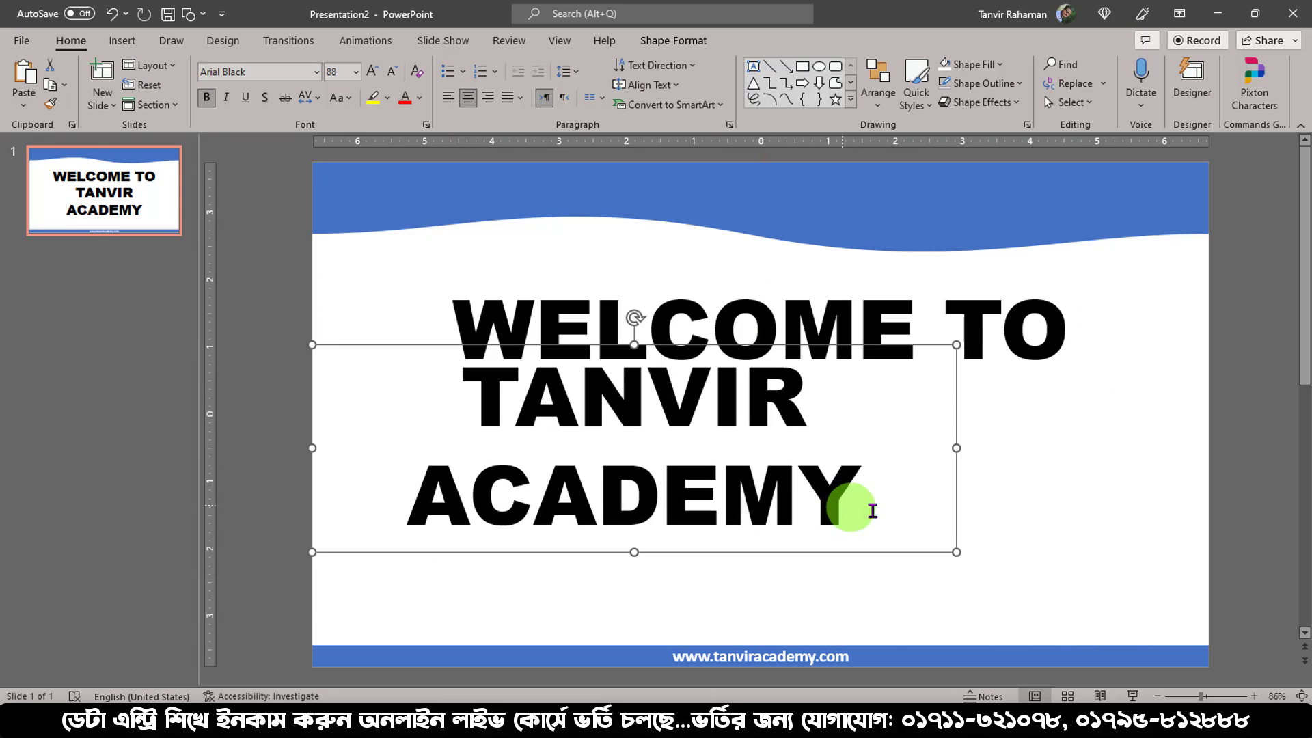
double_click(852, 489)
key("ctrl+z")
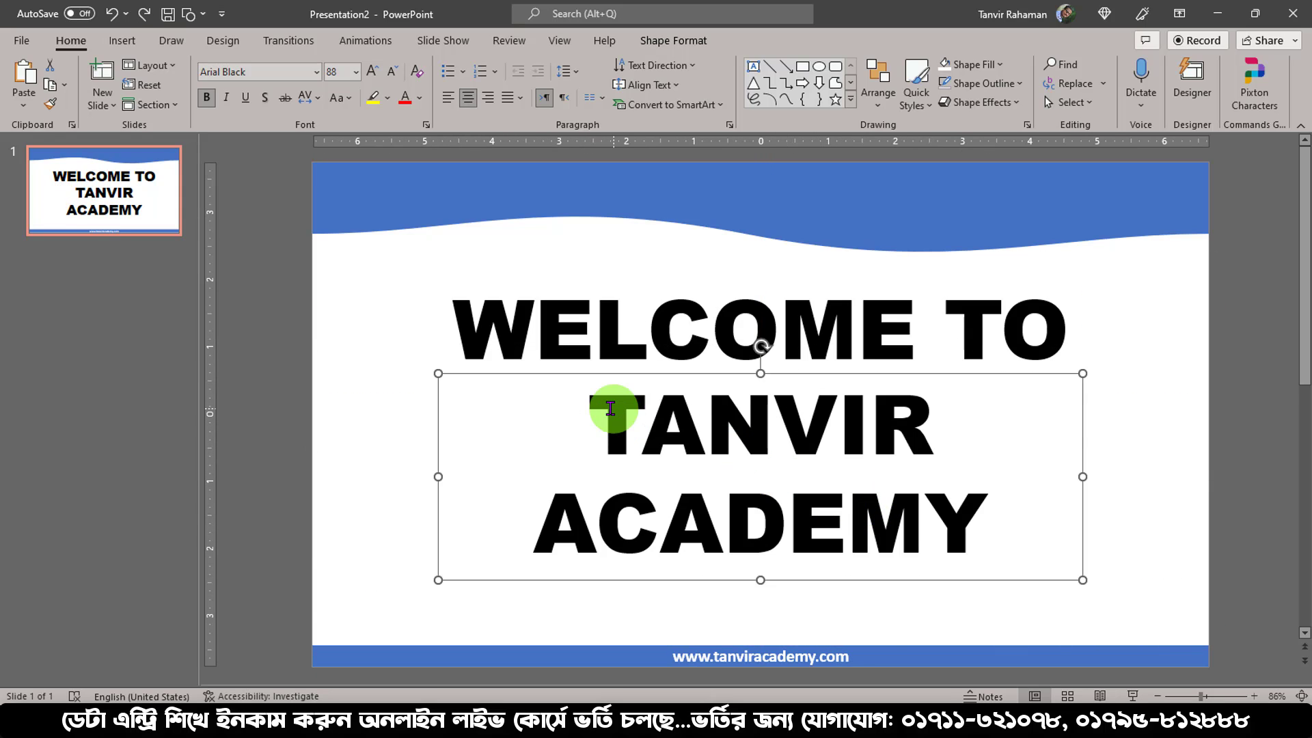
Reduce the TANVIR ACADEMY text to 66 pt so it fits on one line.
left_click(610, 411)
left_click(998, 536, "shift")
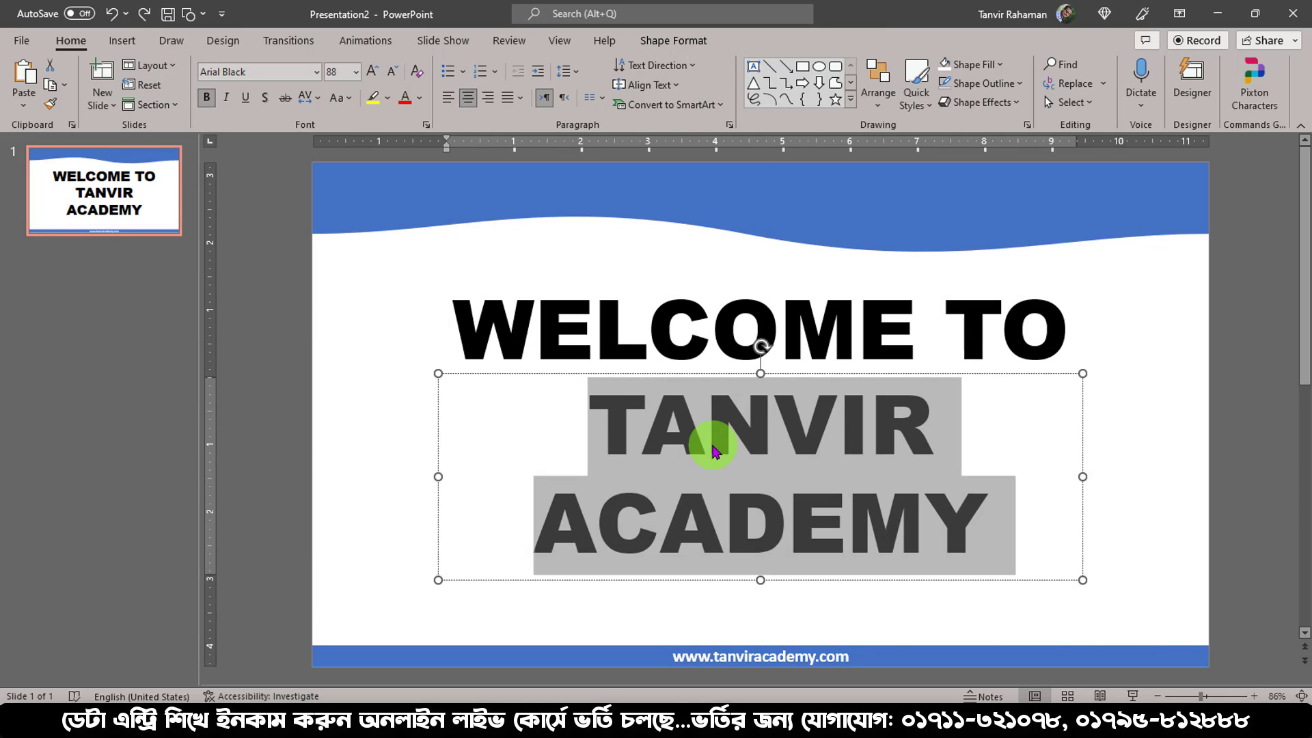
left_click(394, 74)
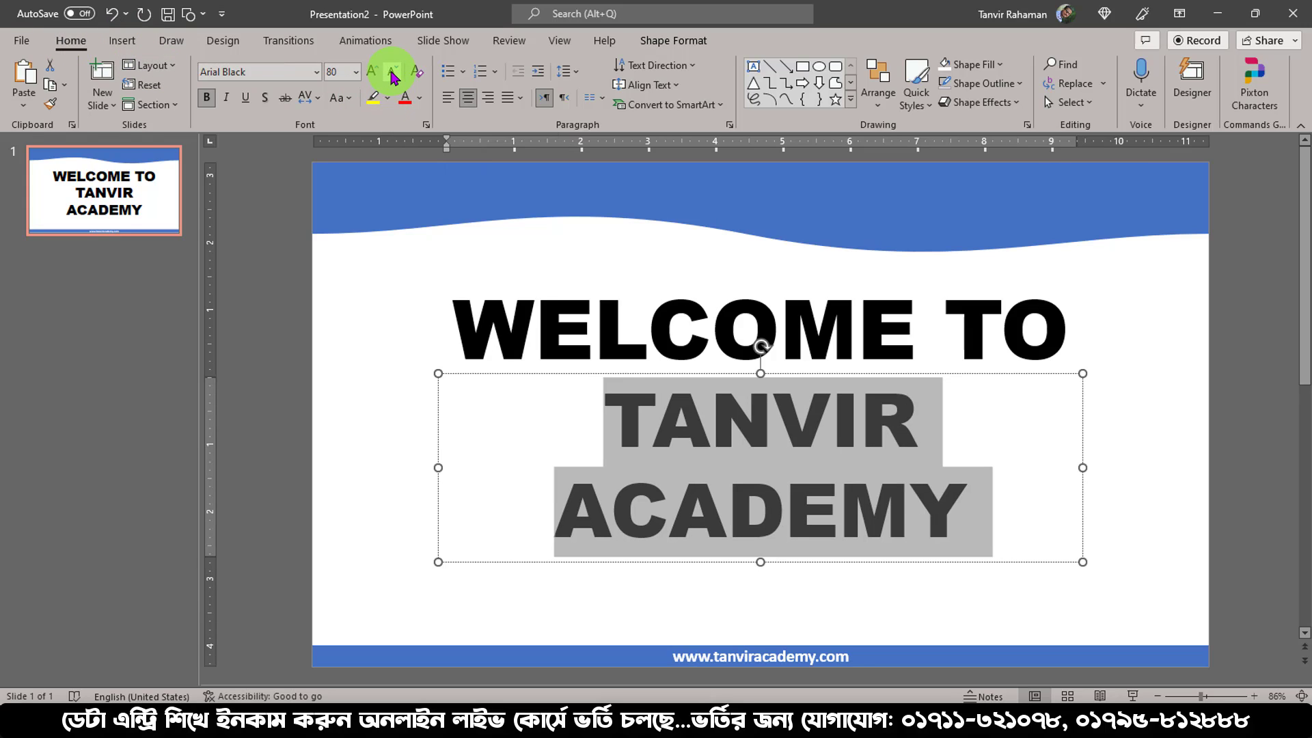
left_click(394, 73)
left_click(394, 74)
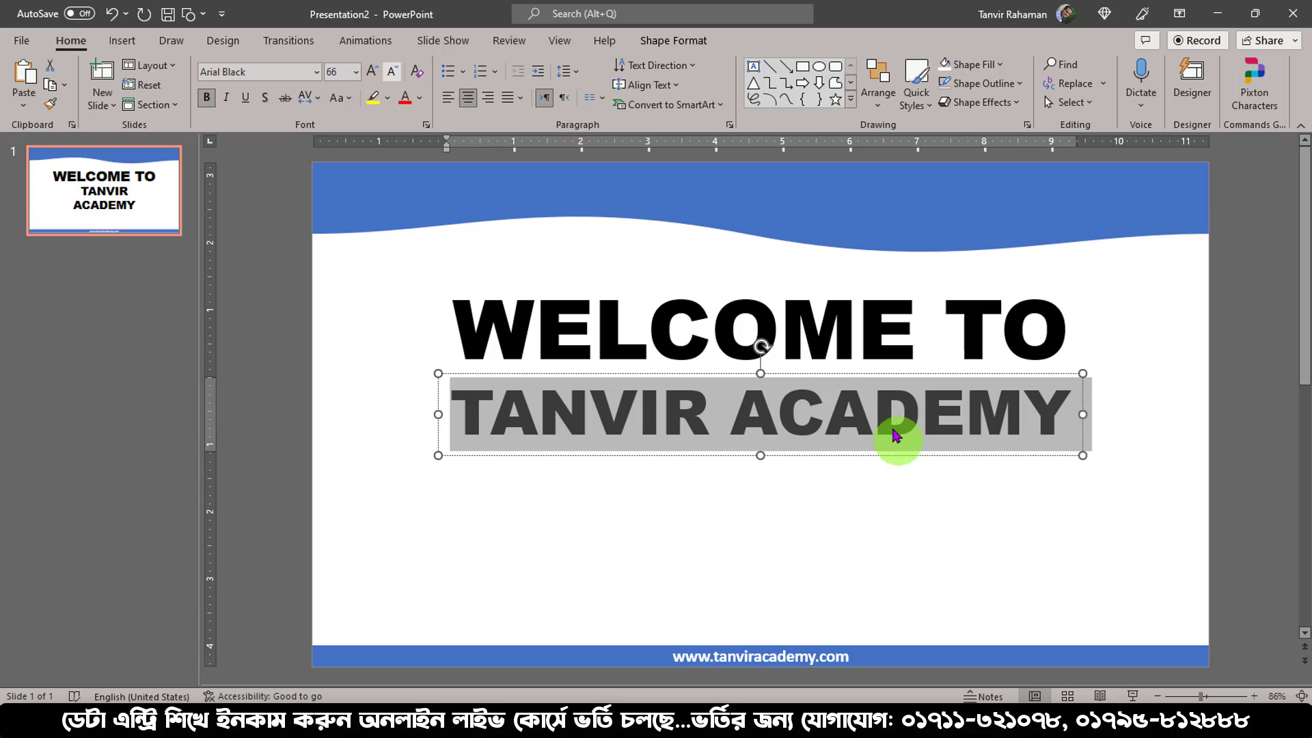
Stack the WELCOME TO and TANVIR ACADEMY boxes closely around the middle of the slide, using the slide guides to centre them.
left_click_drag(867, 376, 858, 444)
left_click(812, 297)
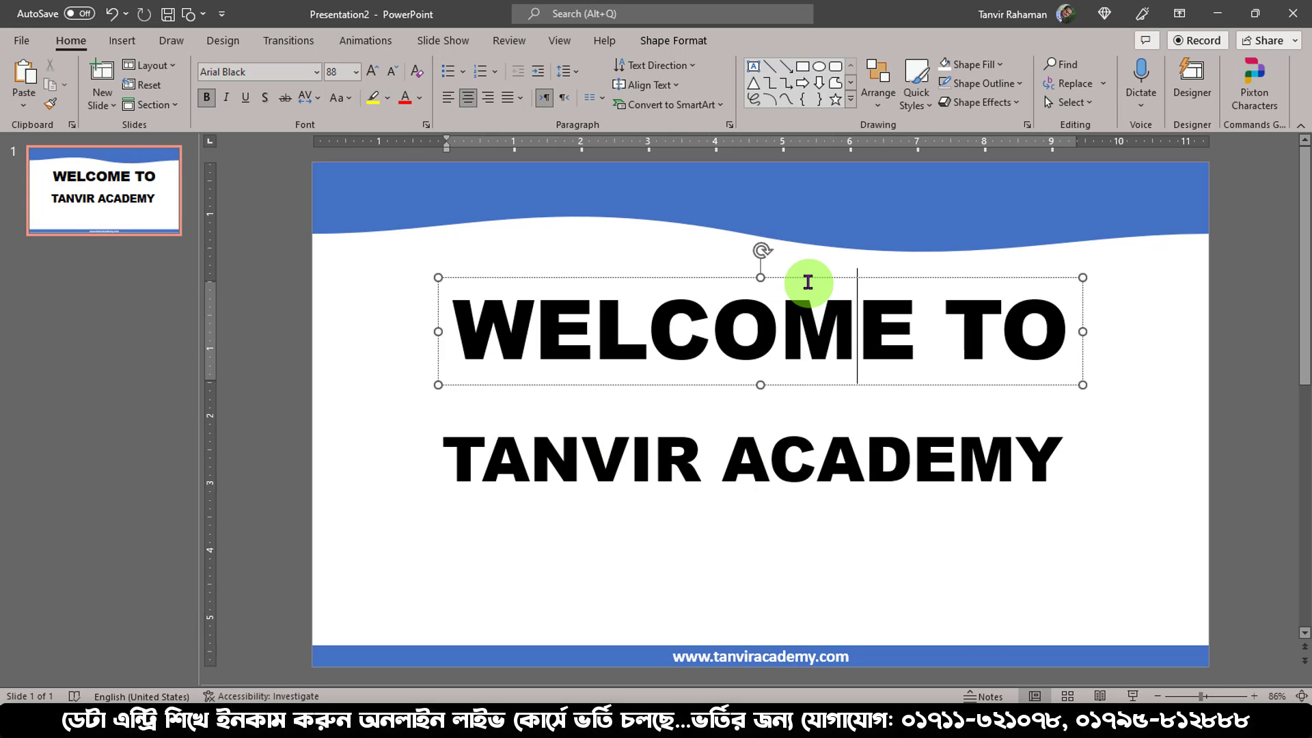
left_click_drag(807, 280, 804, 297)
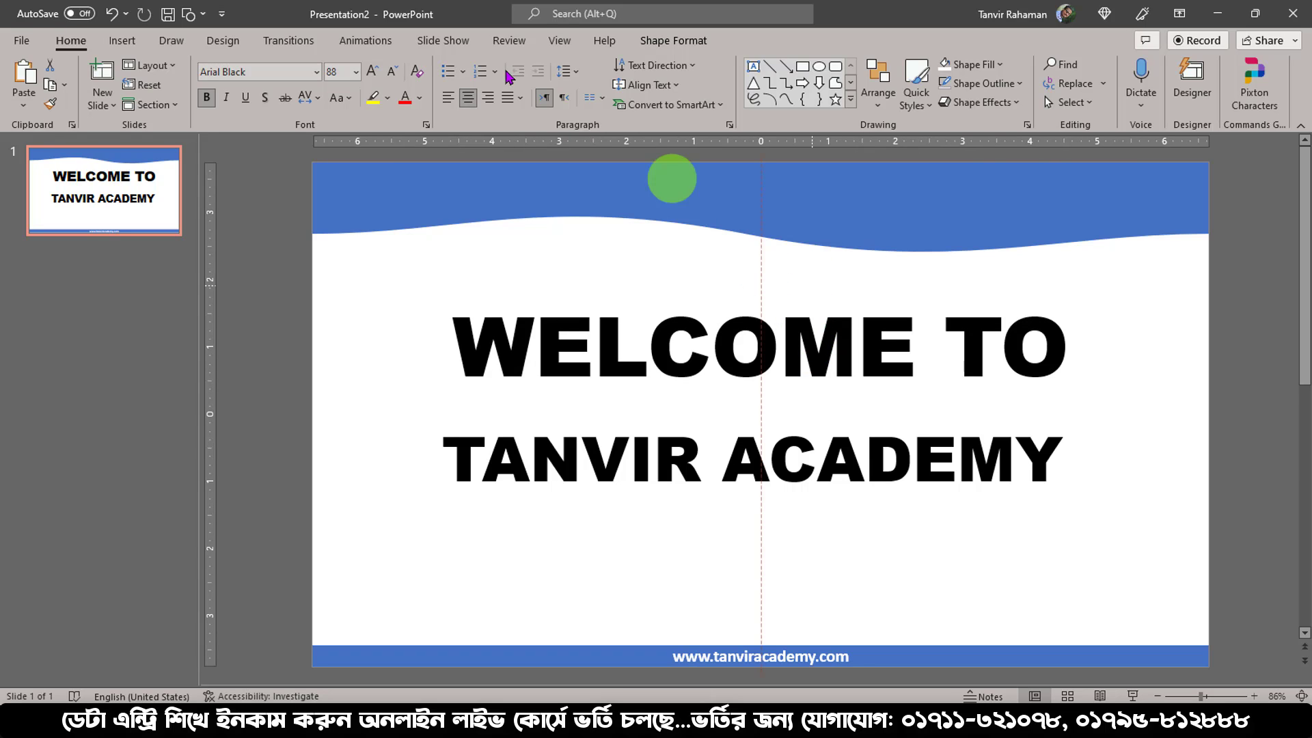
left_click(559, 41)
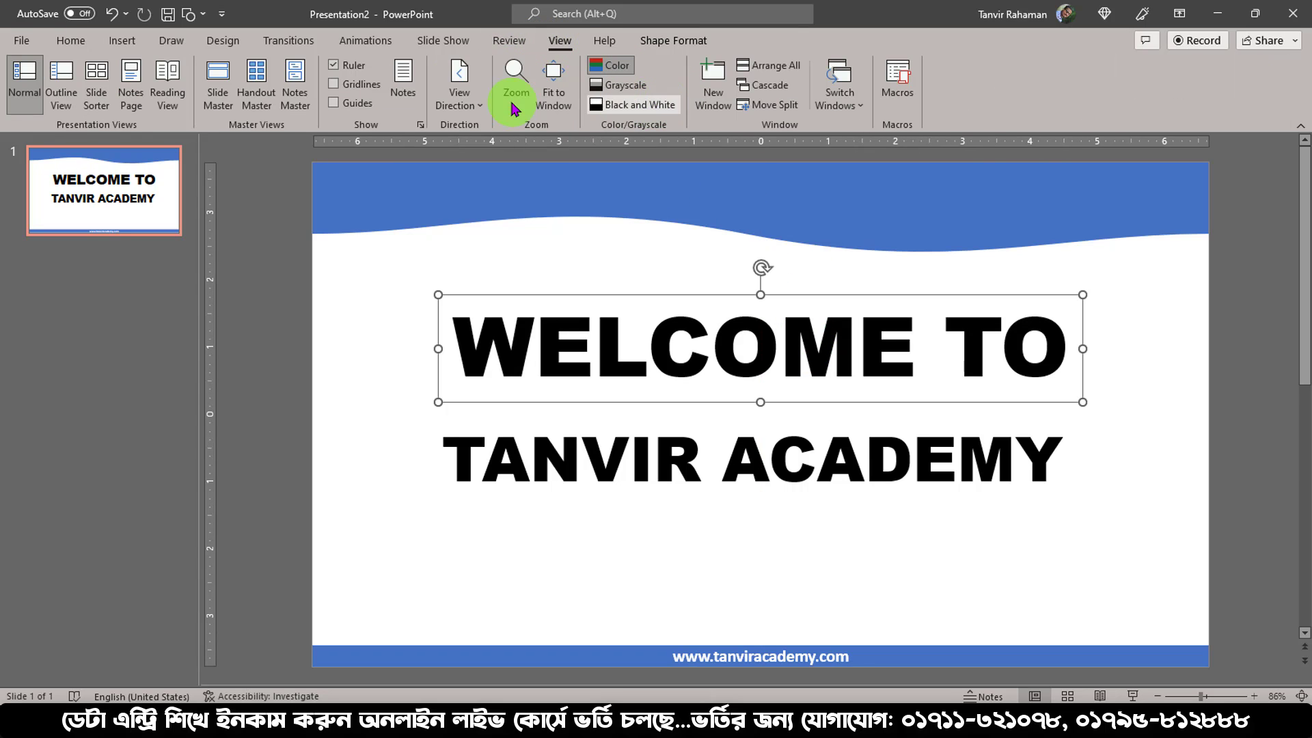
left_click(355, 106)
left_click_drag(810, 303, 810, 329)
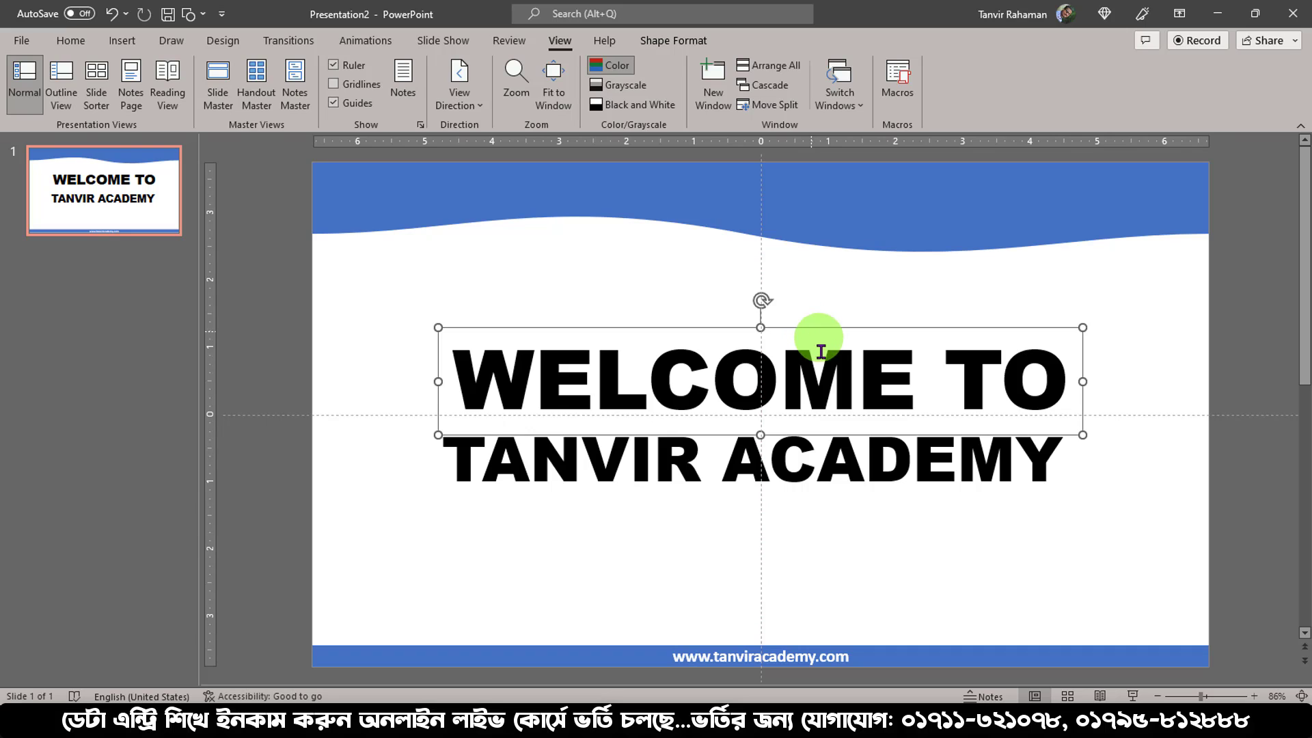
left_click(835, 458)
left_click_drag(843, 419, 849, 406)
left_click(855, 531)
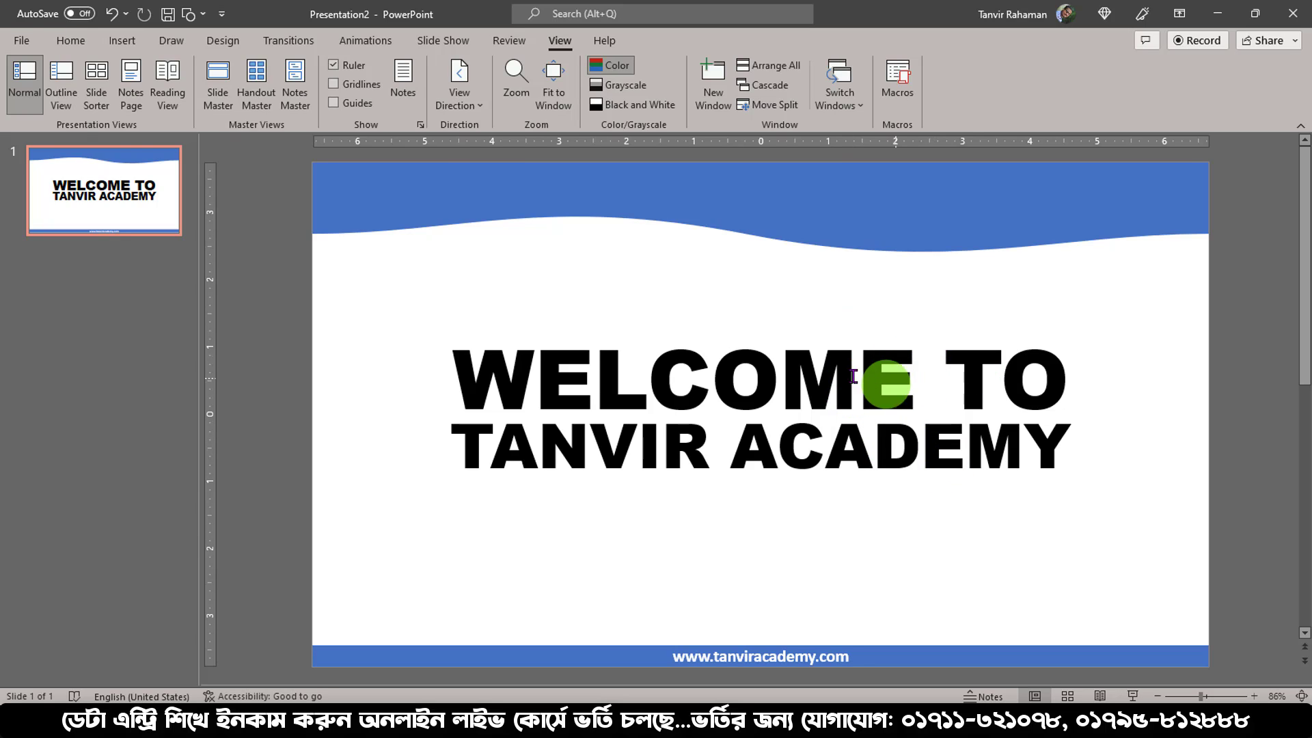
Apply a Fly In entrance animation to the WELCOME TO box with the direction From Left.
left_click(855, 374)
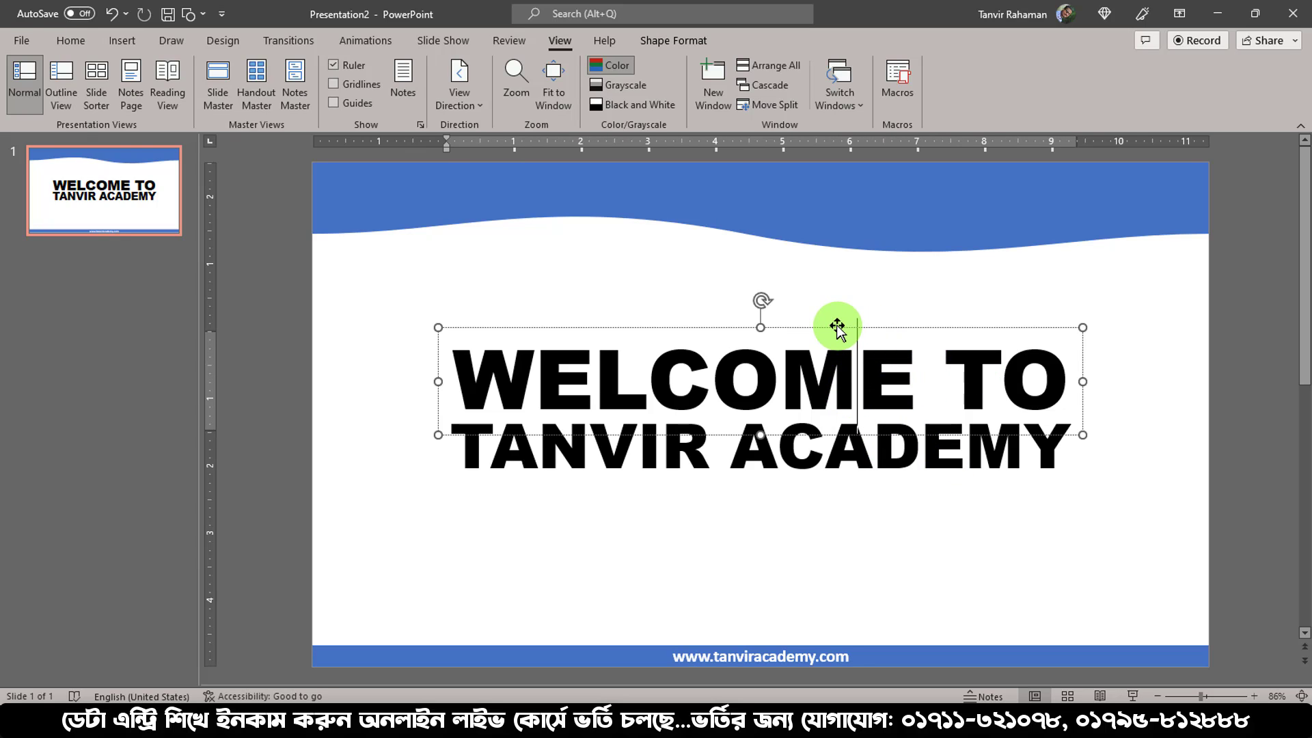
left_click(838, 327)
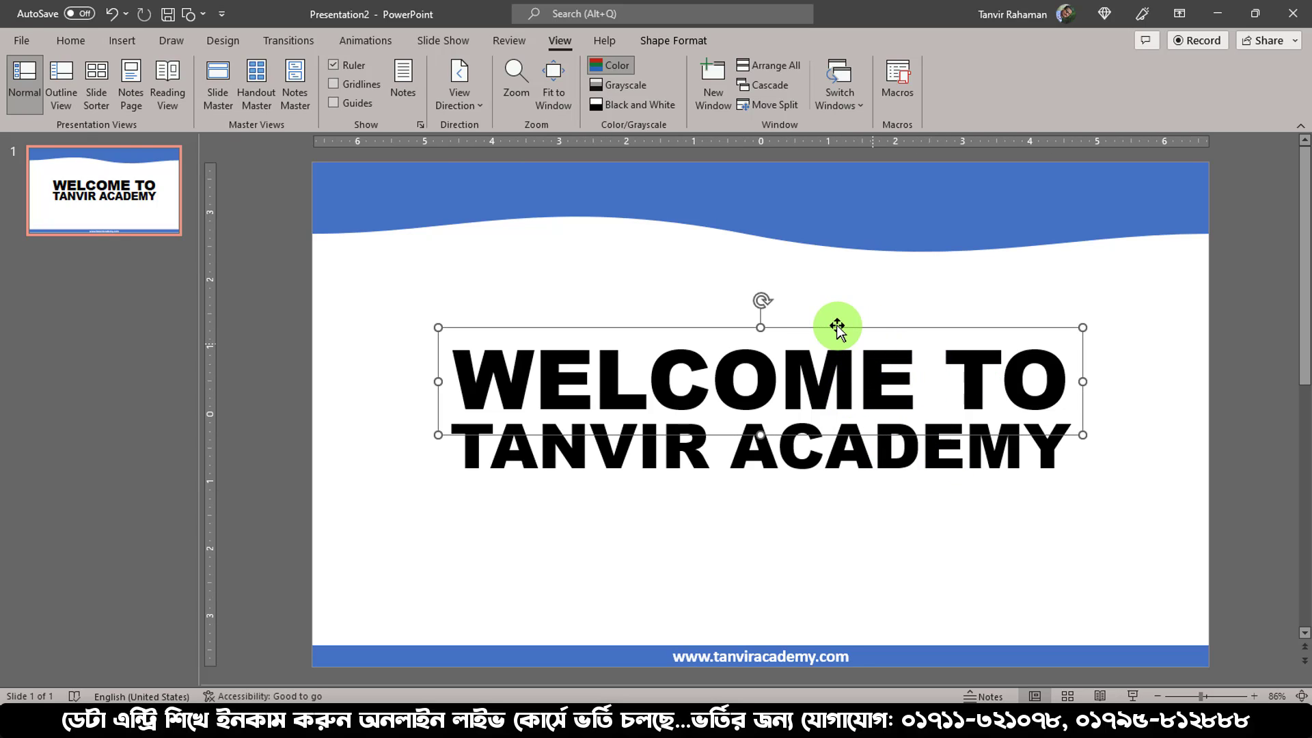
left_click(366, 44)
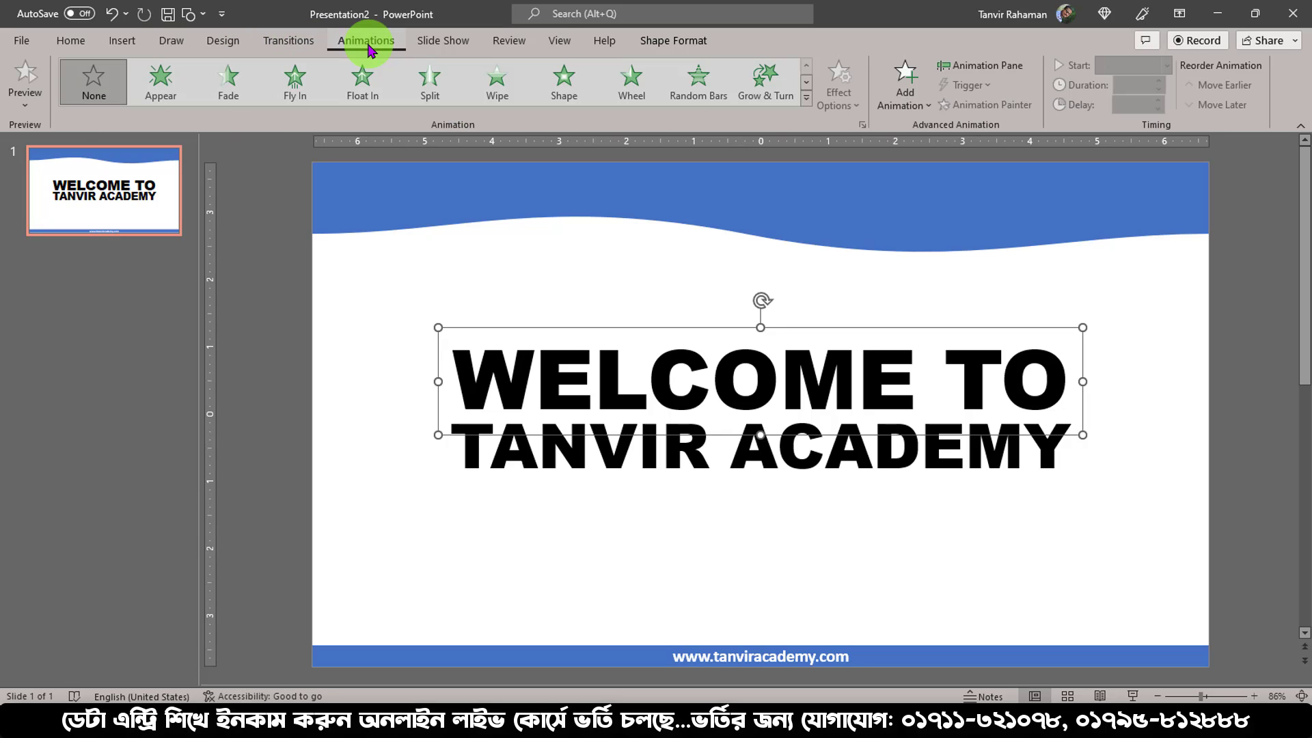
left_click(292, 80)
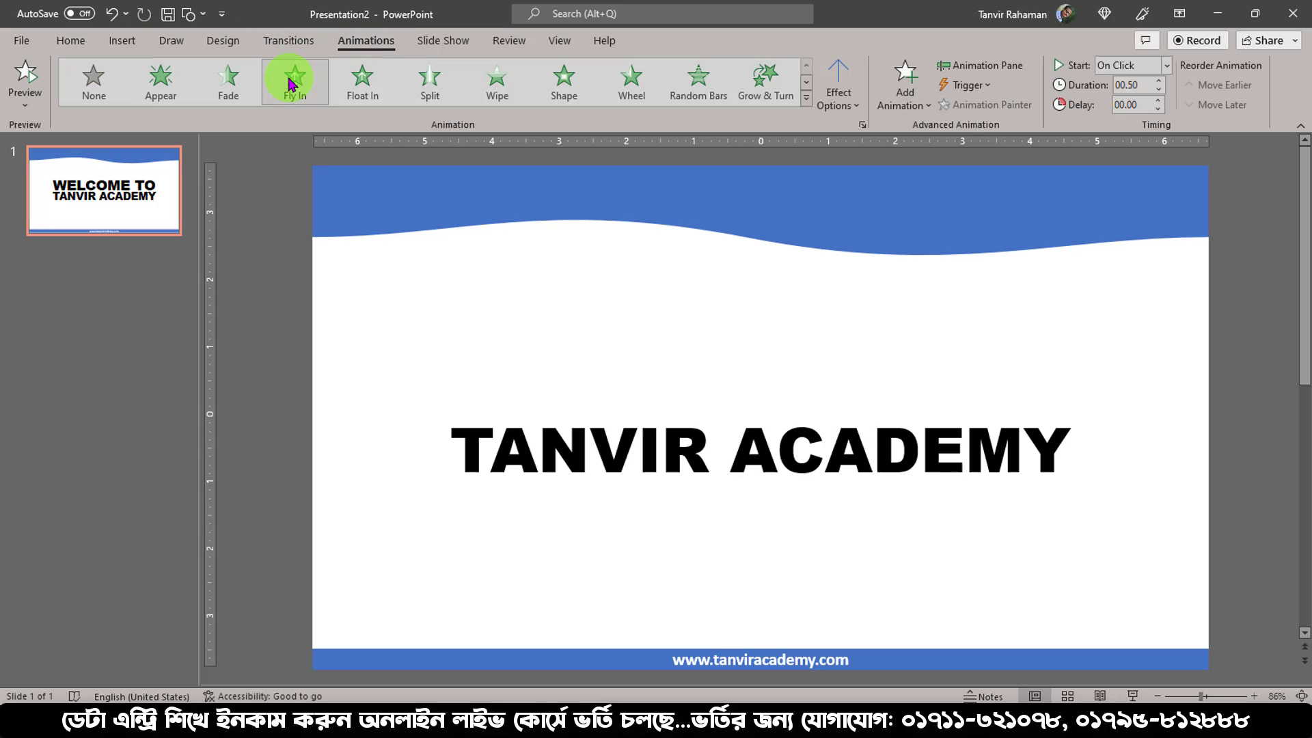
left_click(839, 86)
left_click(882, 240)
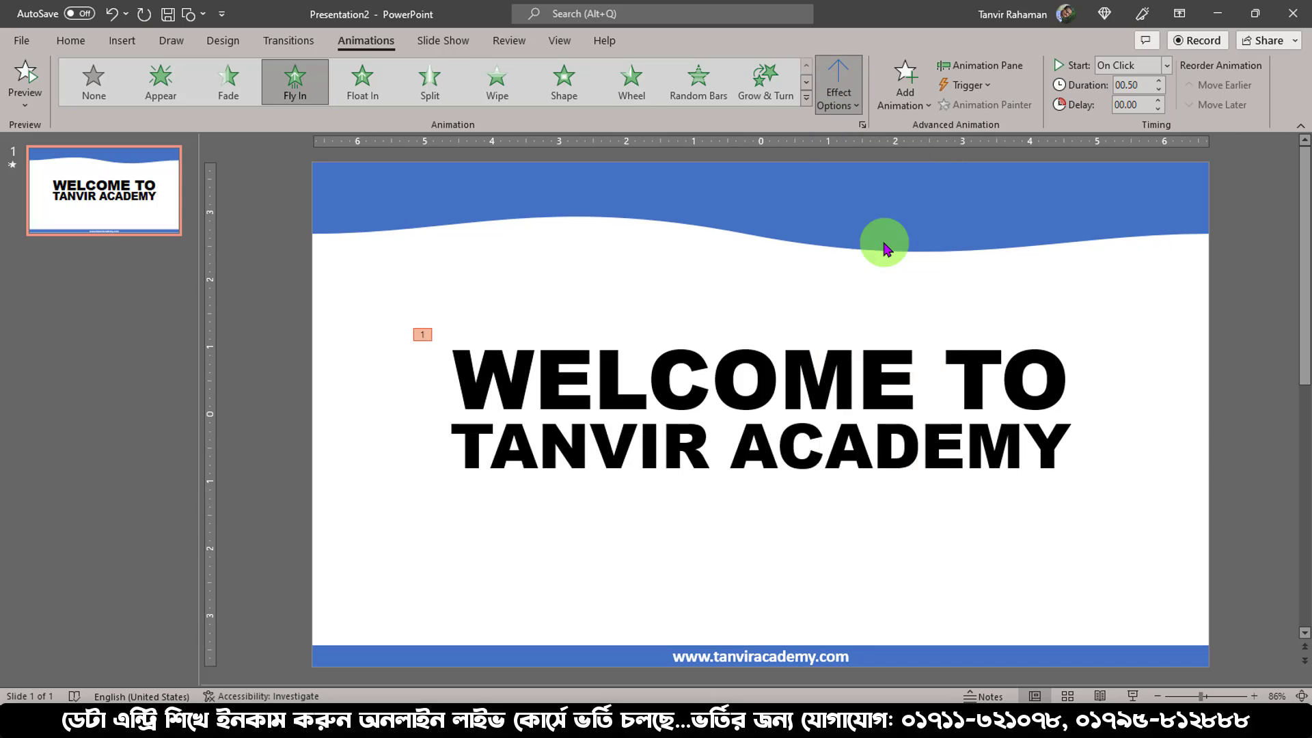
Apply a Fly In entrance animation to the TANVIR ACADEMY box with the direction From Right.
left_click(766, 456)
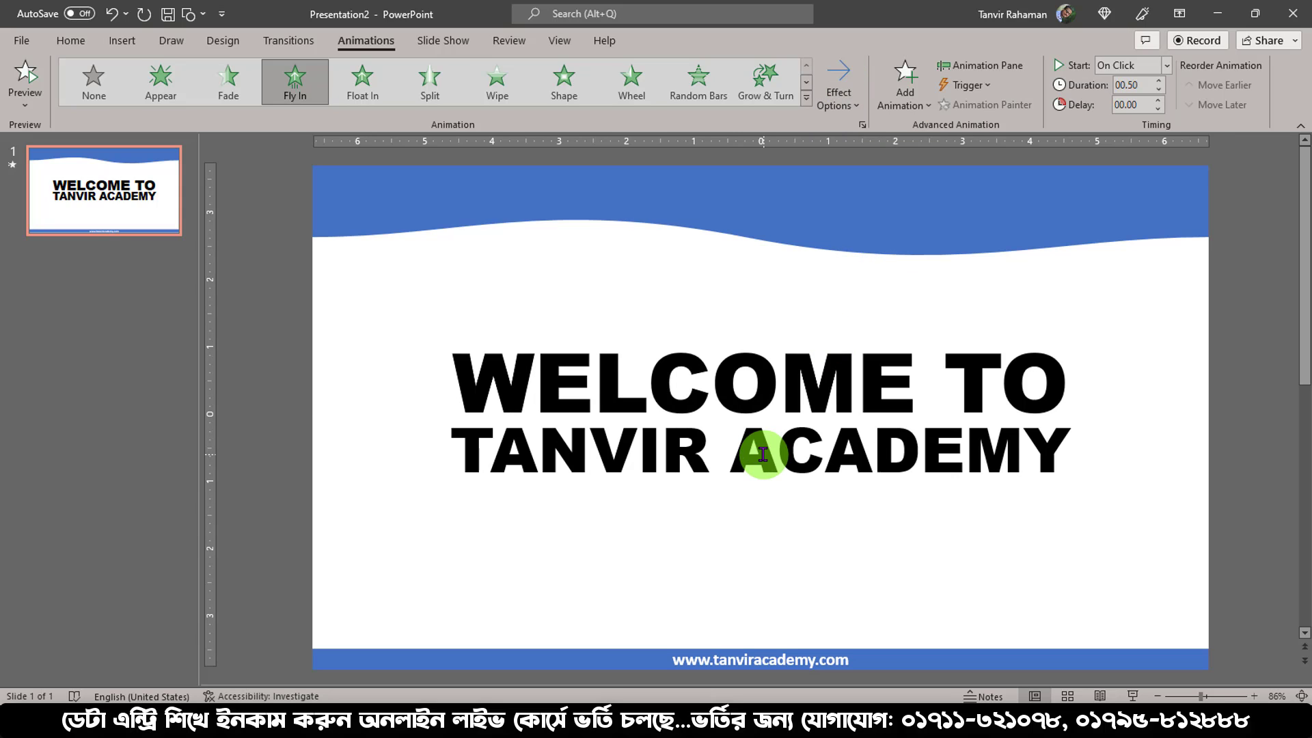
left_click(799, 409)
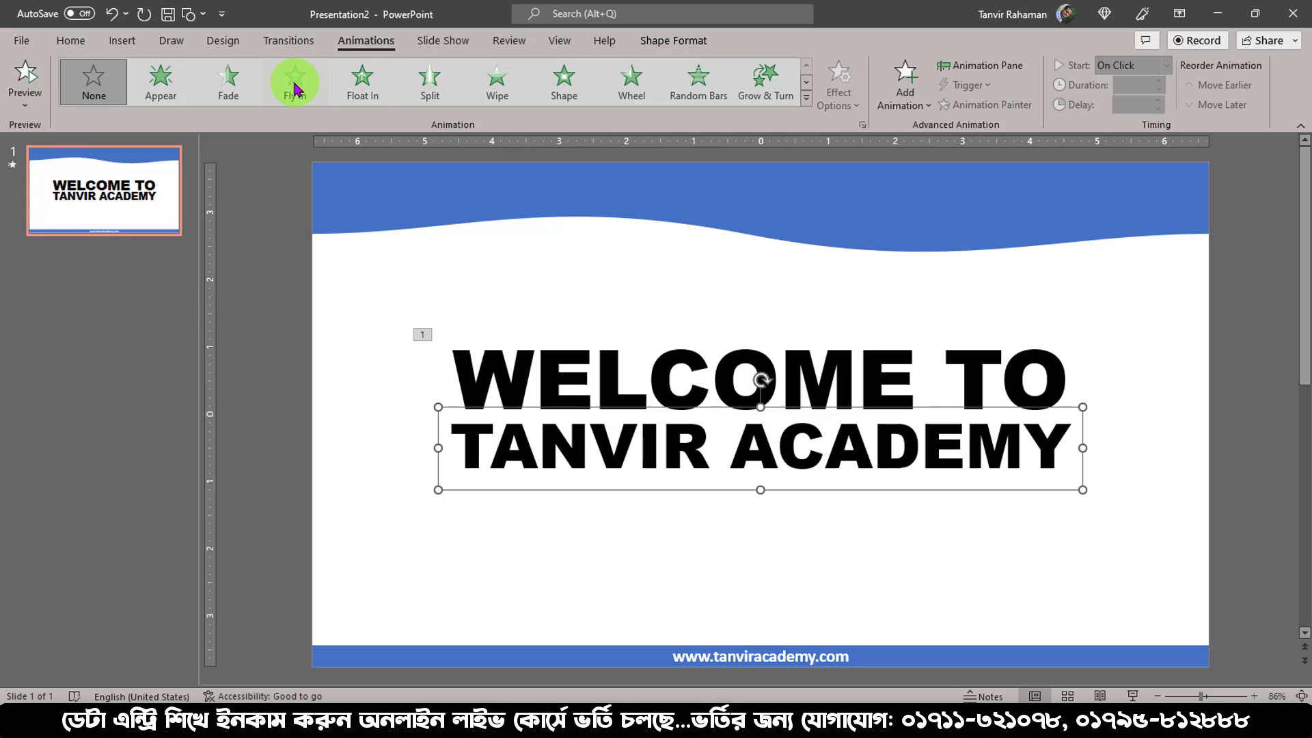
left_click(295, 82)
left_click(840, 85)
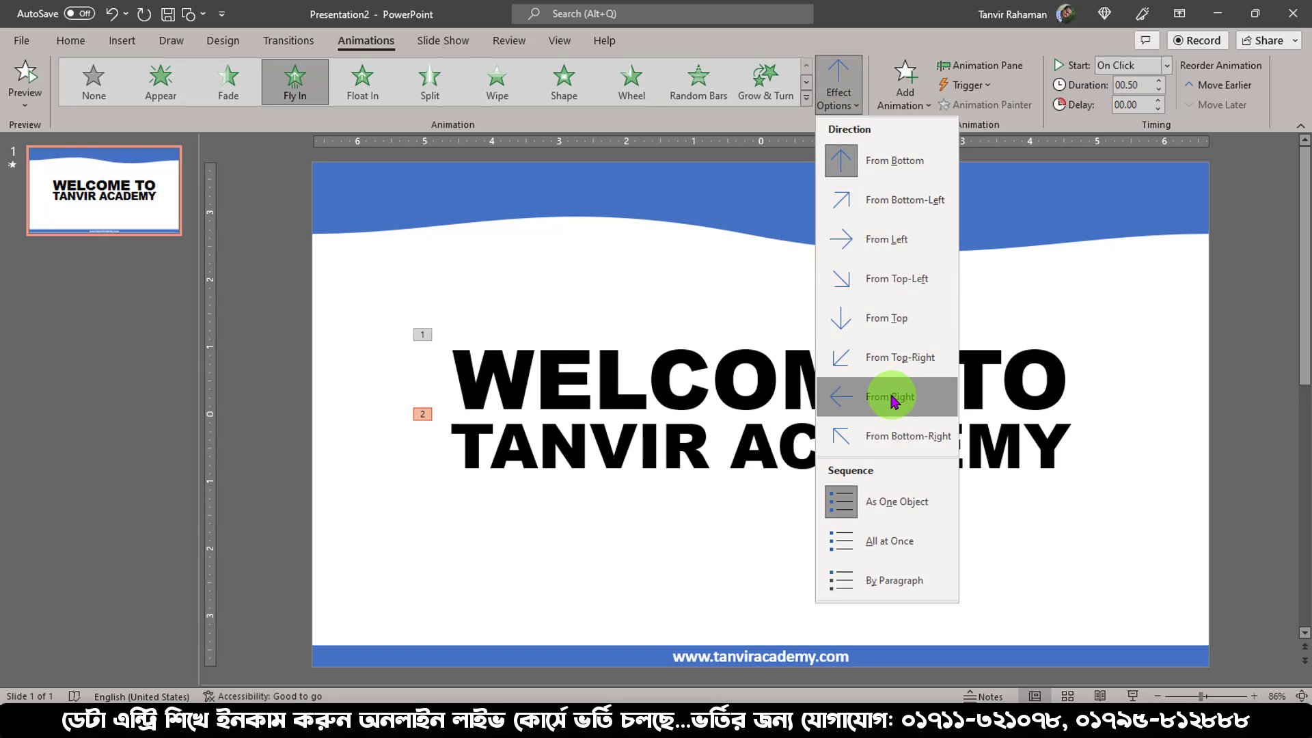
left_click(892, 396)
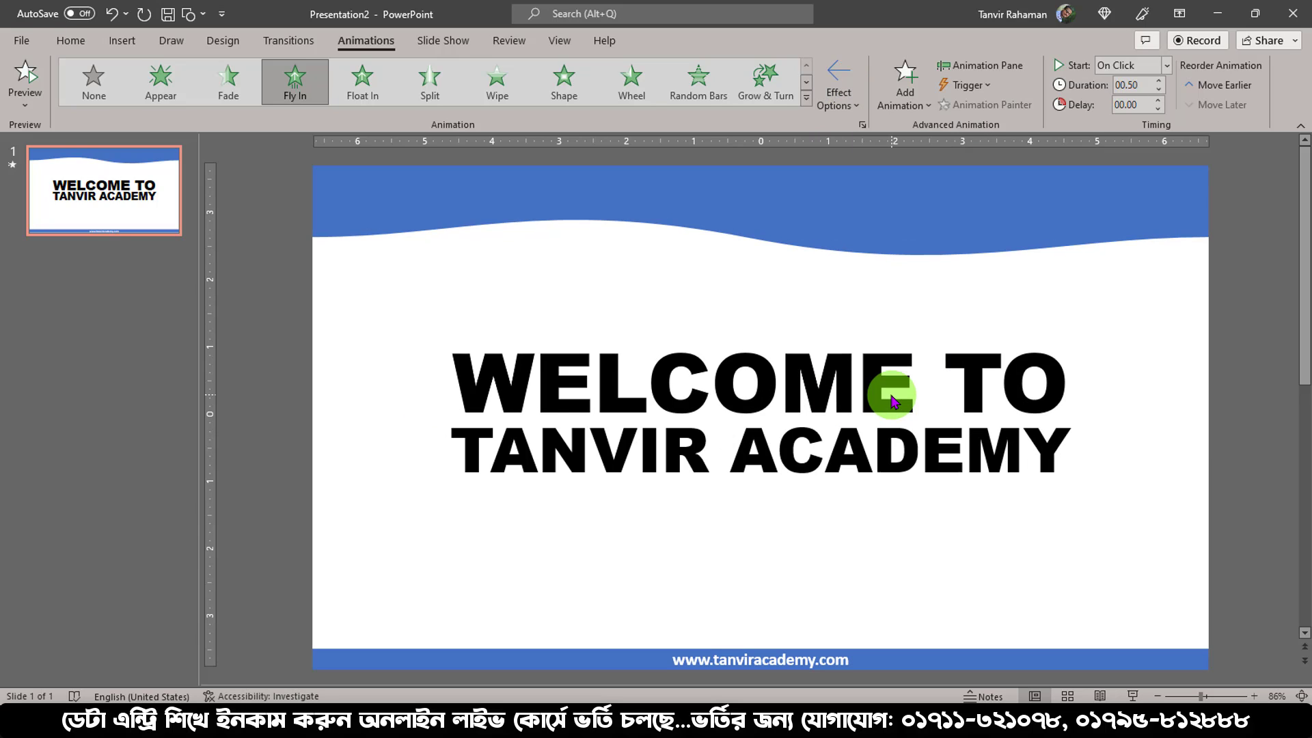
Show the Animation Pane and give the WELCOME TO Fly In effect a 0.5 sec smooth end and a 0.75 second duration.
left_click(801, 374)
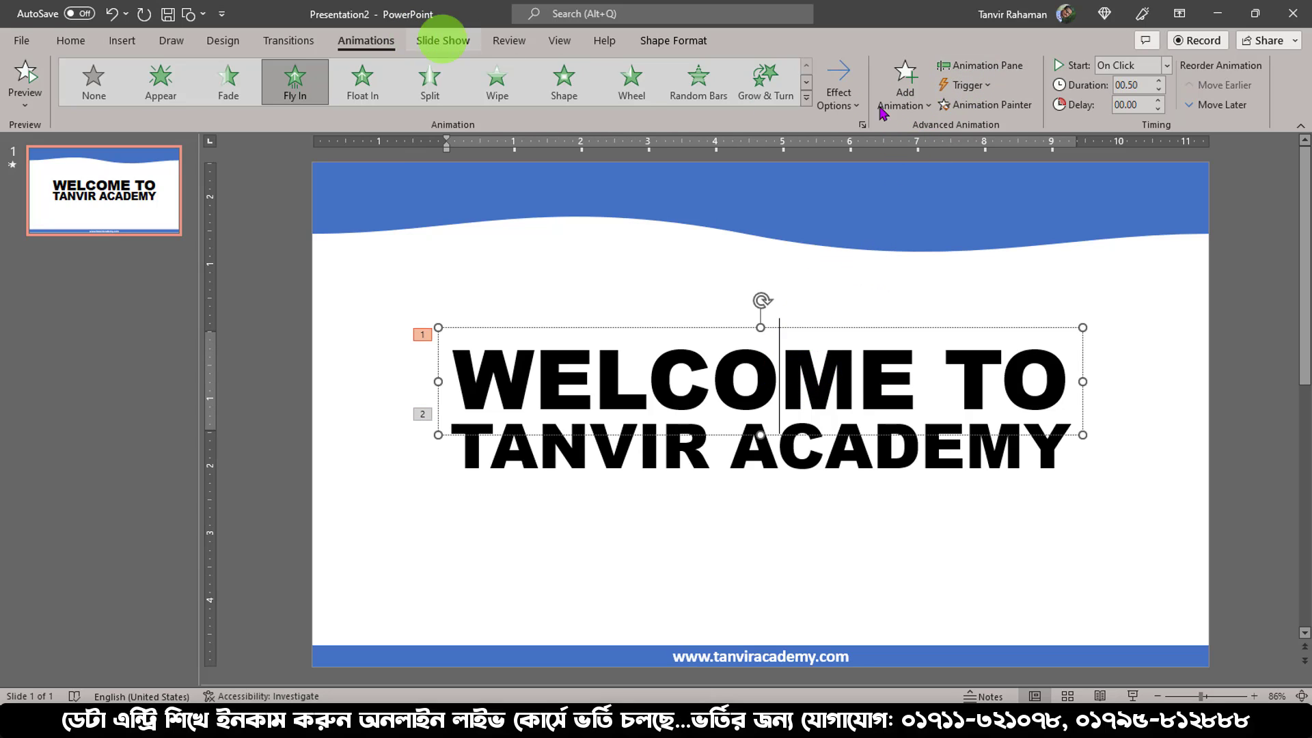
left_click(999, 67)
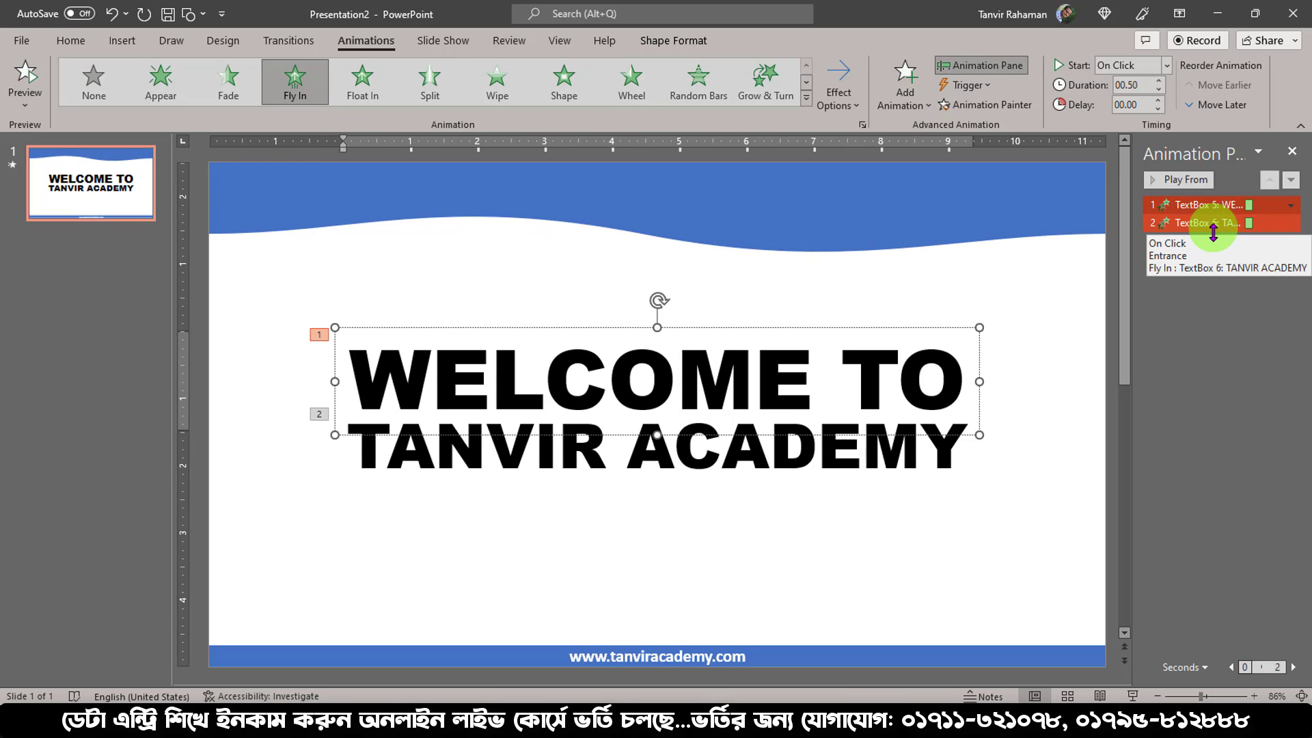
left_click(1207, 205)
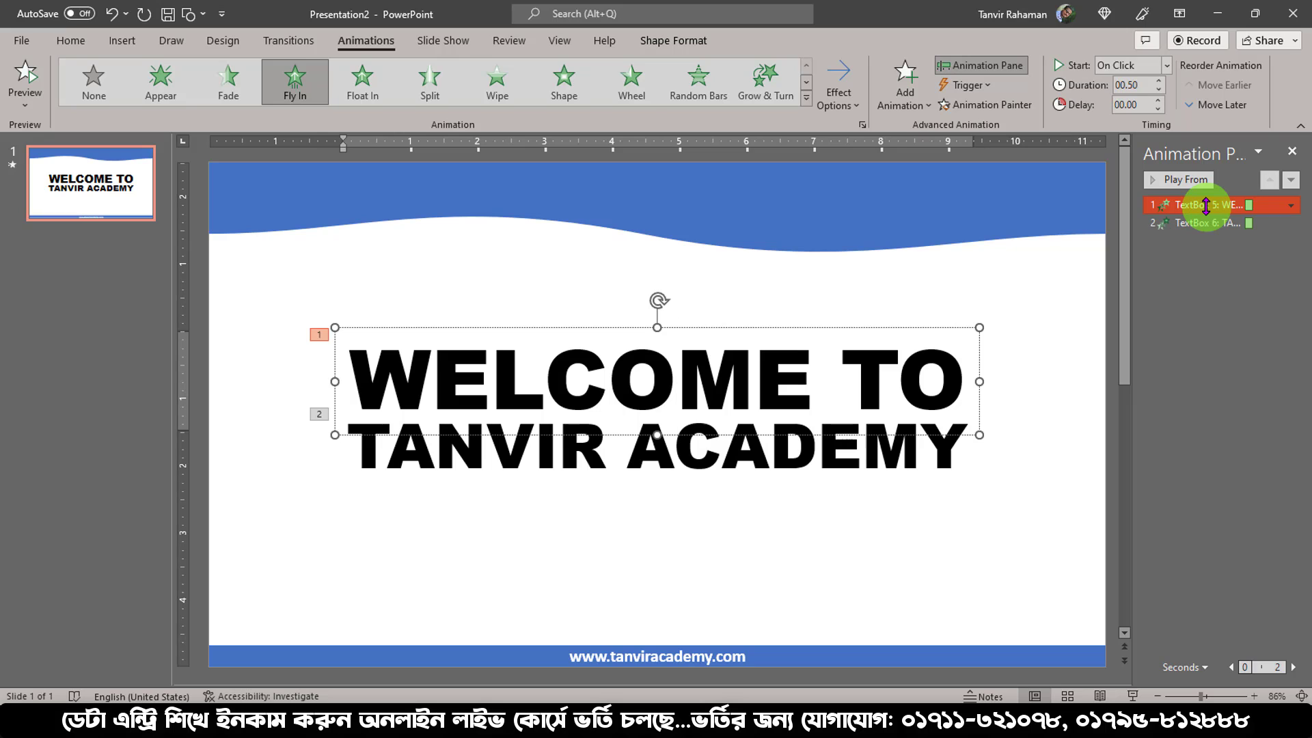
double_click(1206, 205)
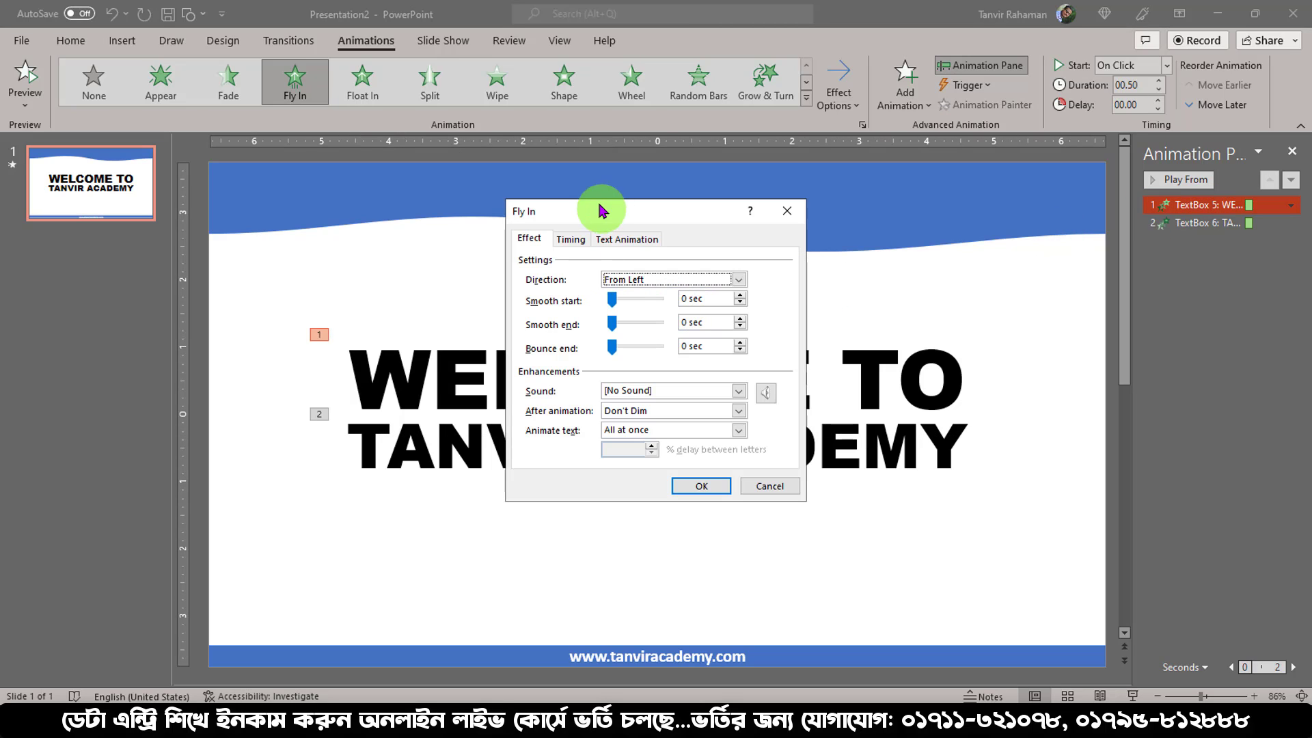
left_click_drag(624, 198, 651, 194)
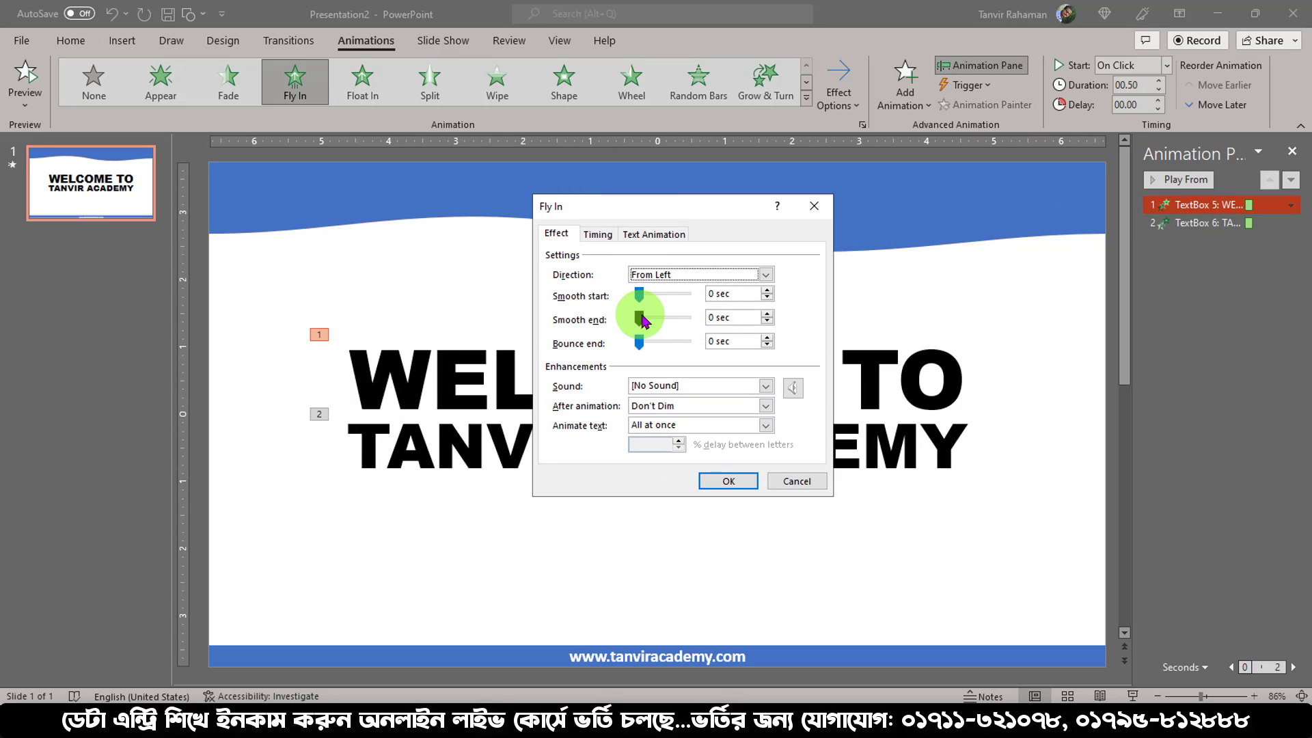
left_click_drag(642, 319, 708, 321)
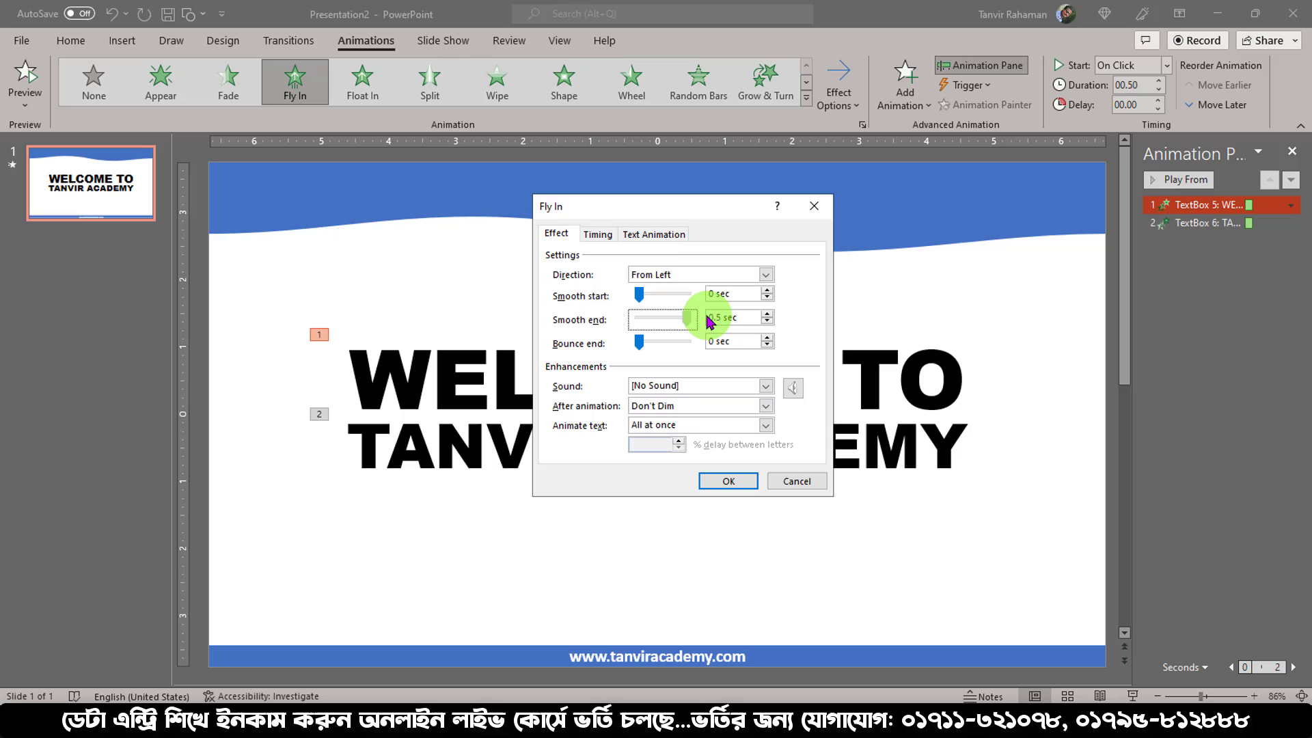
left_click(728, 482)
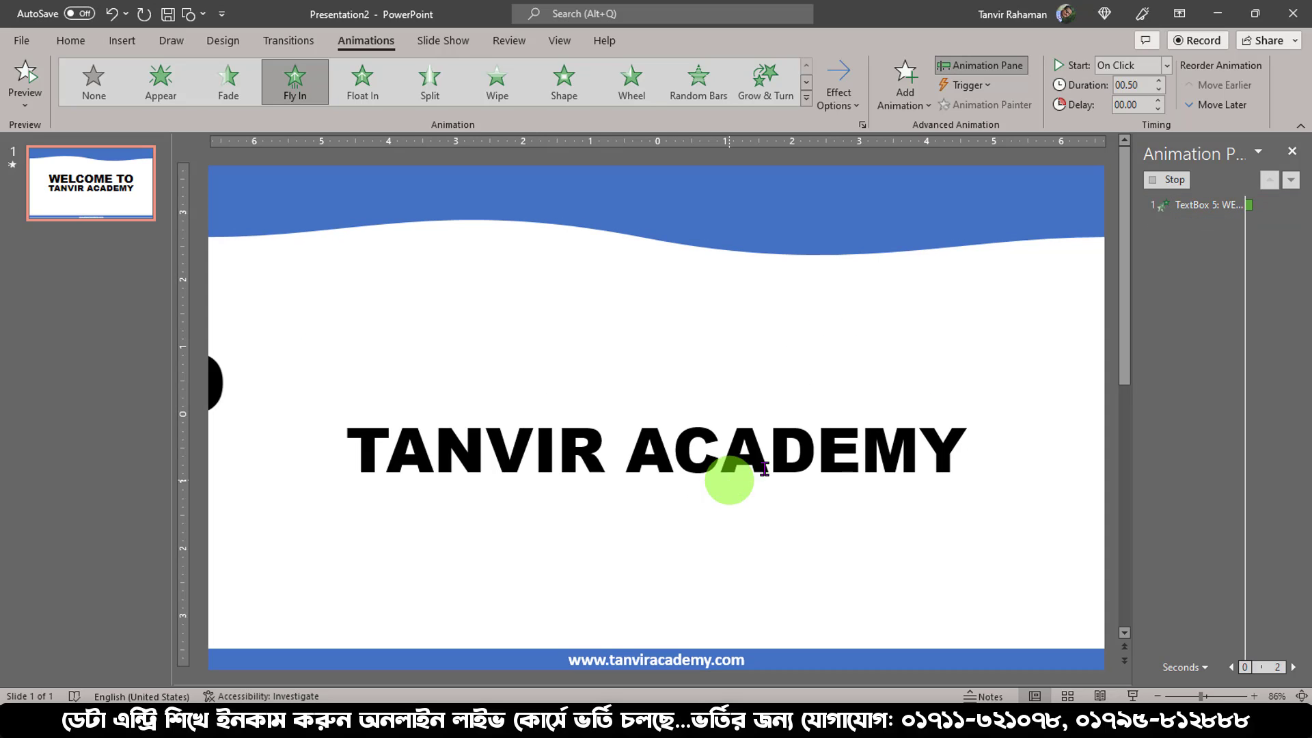
left_click(1158, 81)
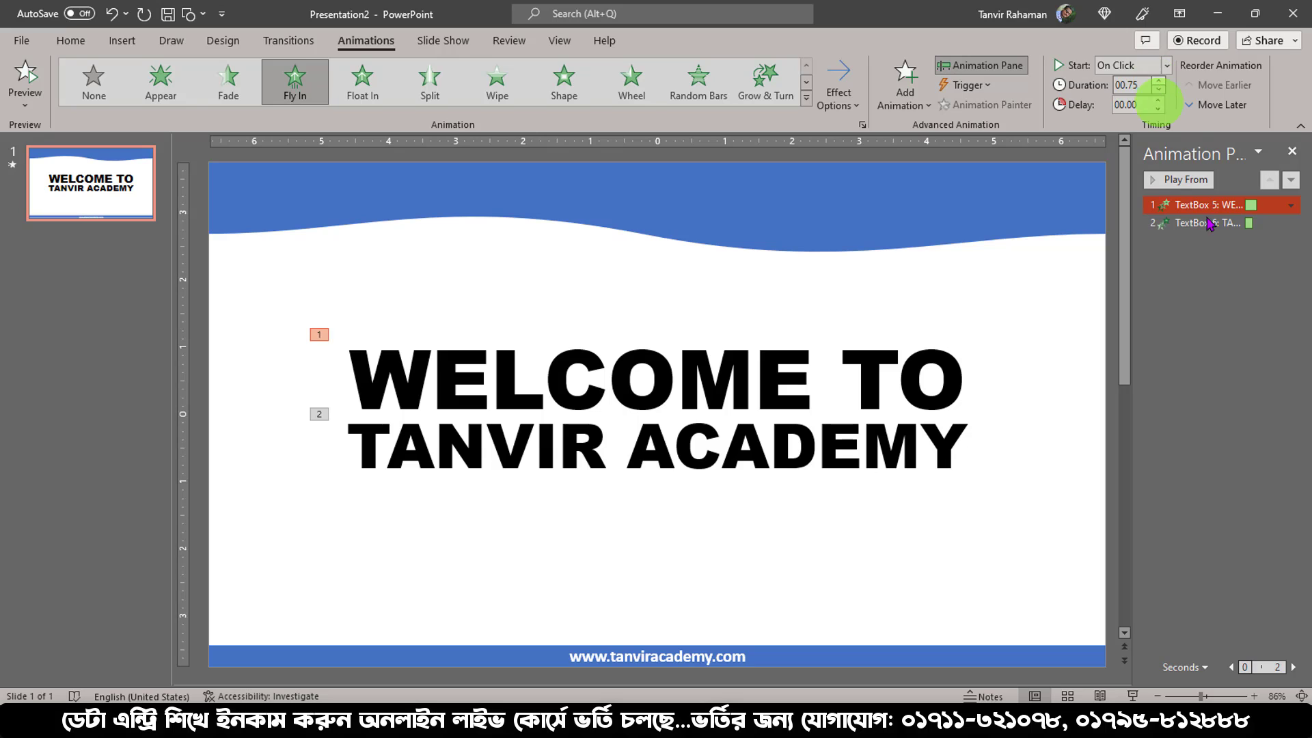
Give the TANVIR ACADEMY Fly In effect a 0.5 sec smooth end and a 0.75 second duration.
left_click(1213, 245)
double_click(1211, 223)
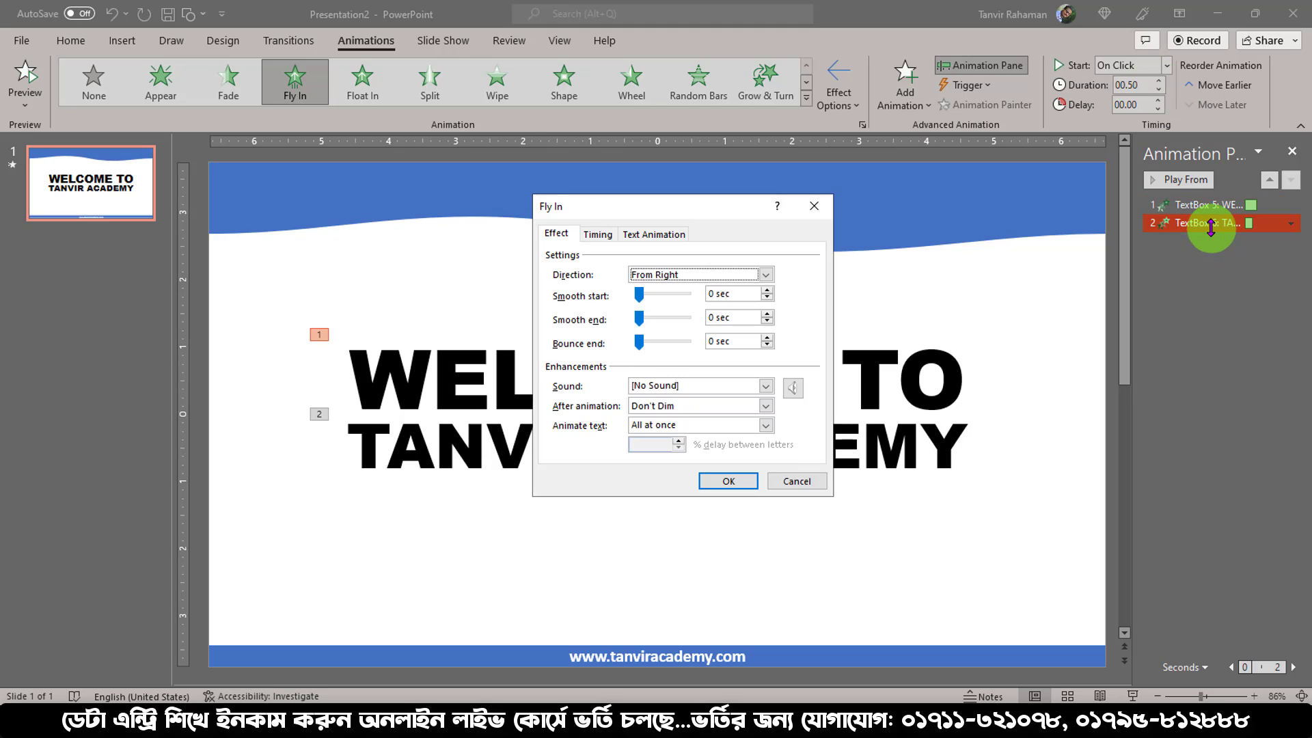
left_click_drag(640, 318, 719, 323)
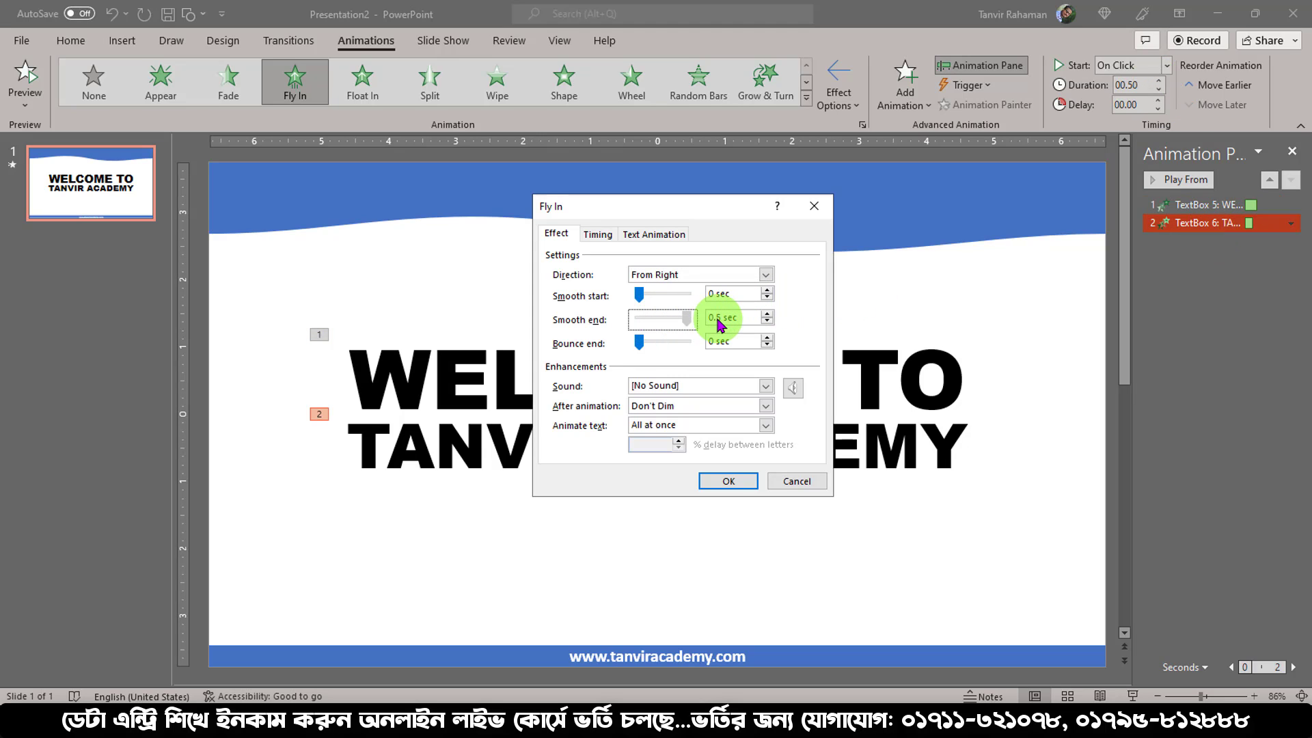
left_click(728, 481)
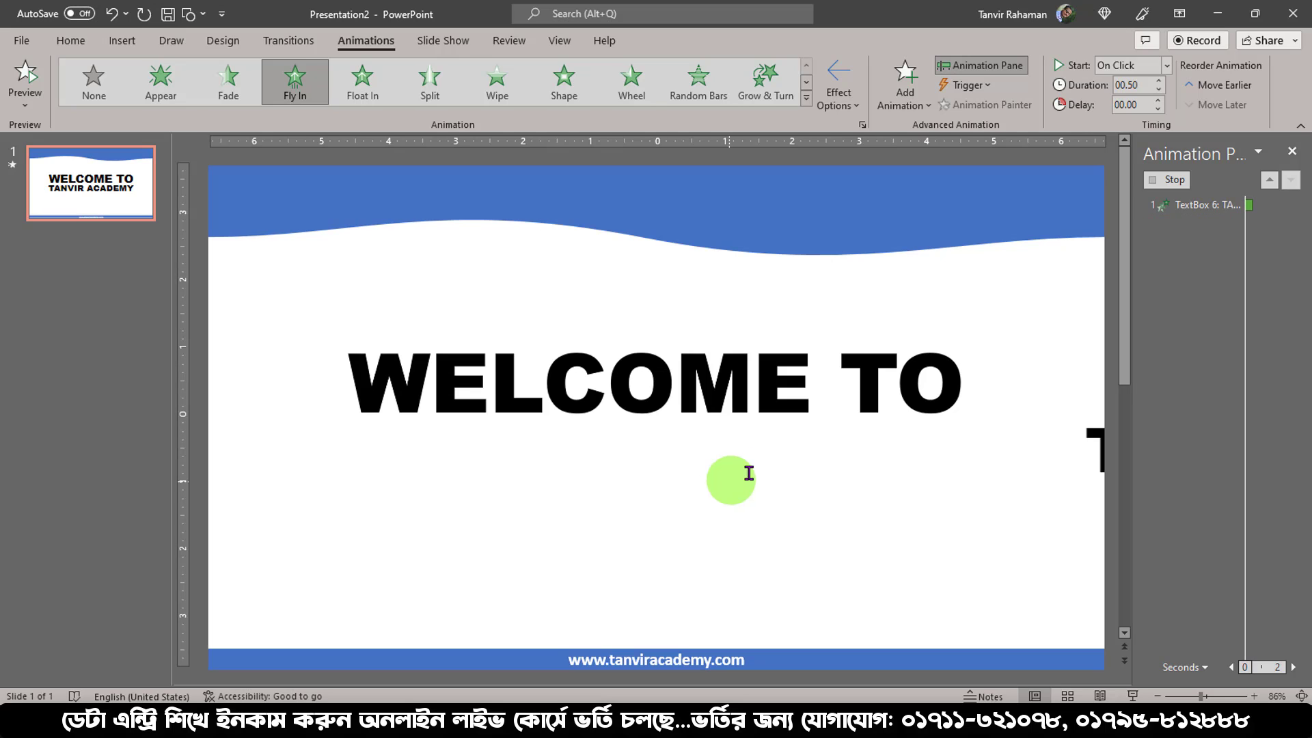
left_click(1158, 81)
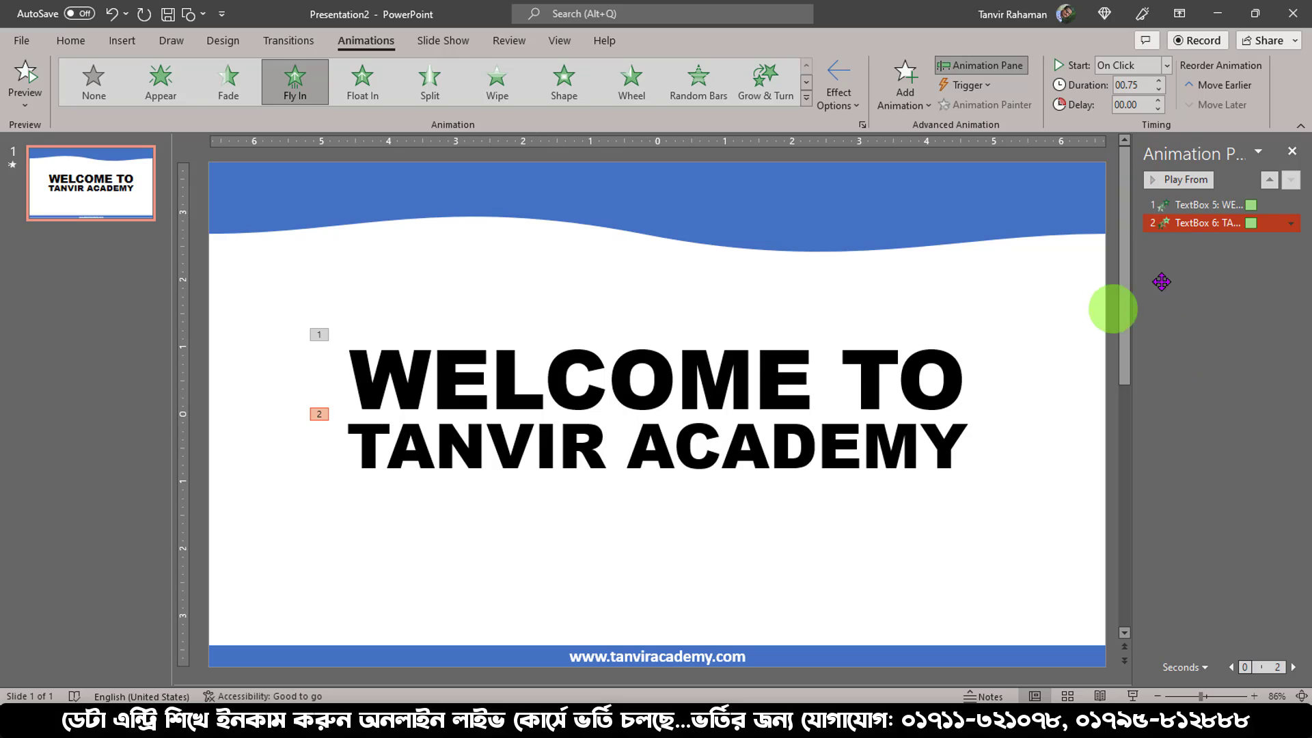
Set both the WELCOME TO and TANVIR ACADEMY Fly In effects to start After Previous.
left_click(1201, 203)
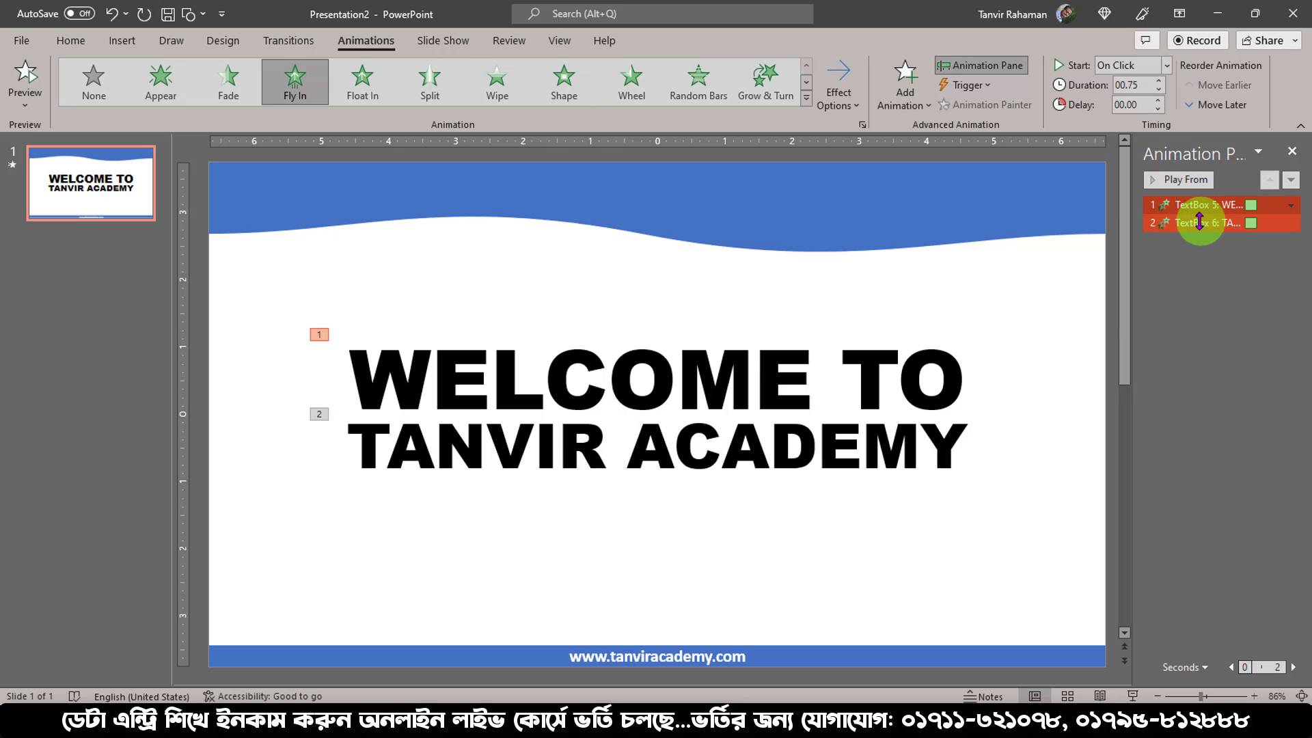
left_click(1199, 222, "shift")
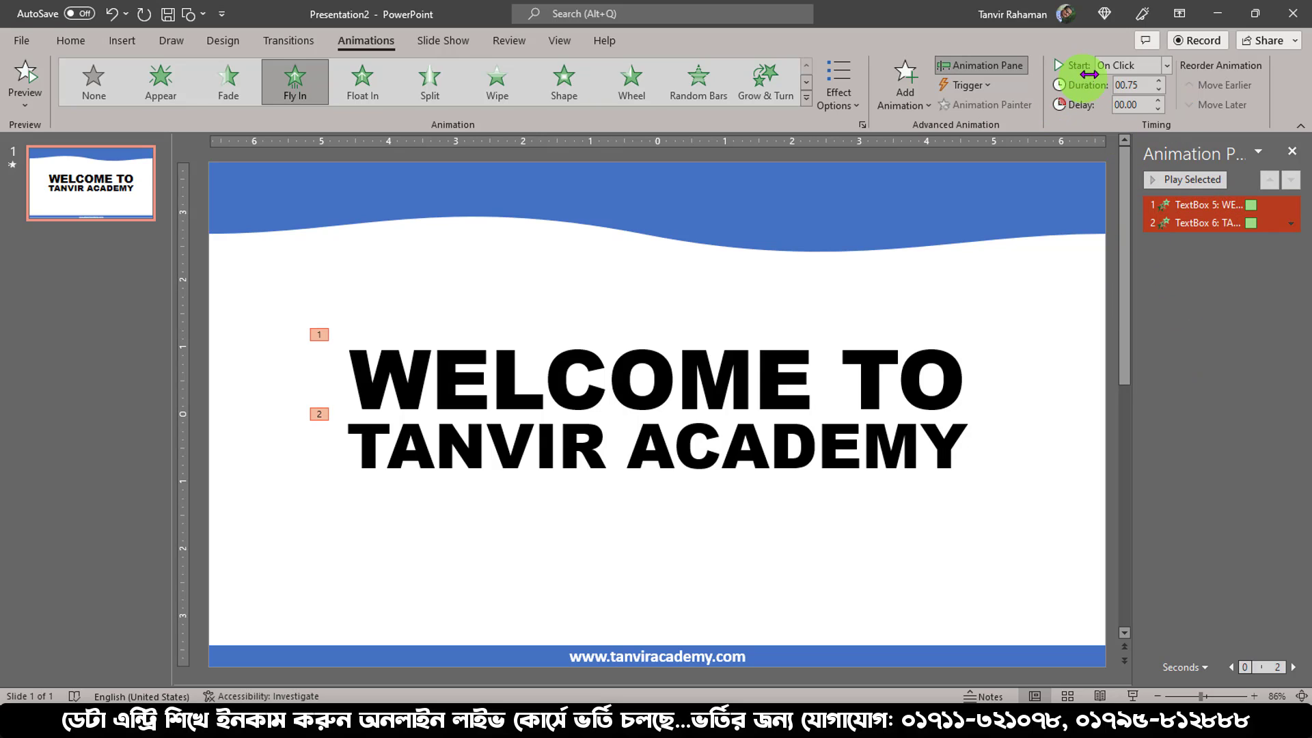
left_click(1166, 64)
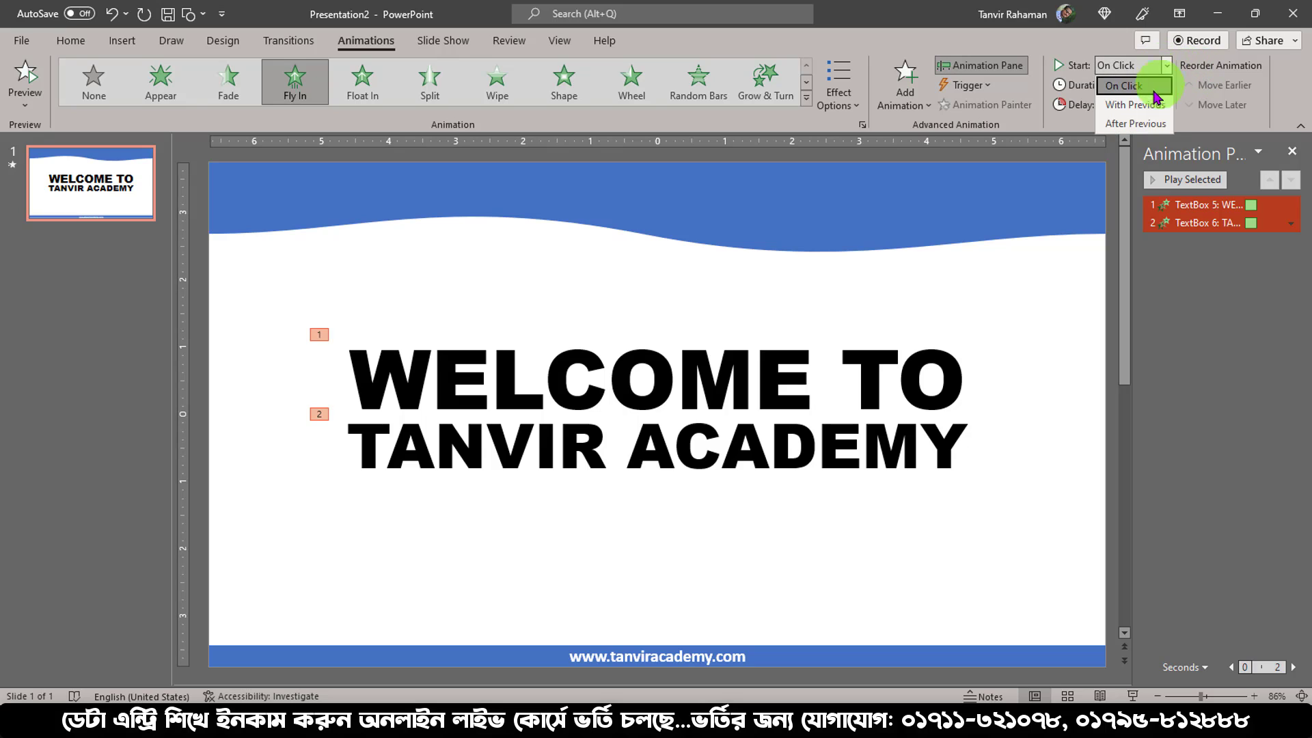
left_click(1145, 125)
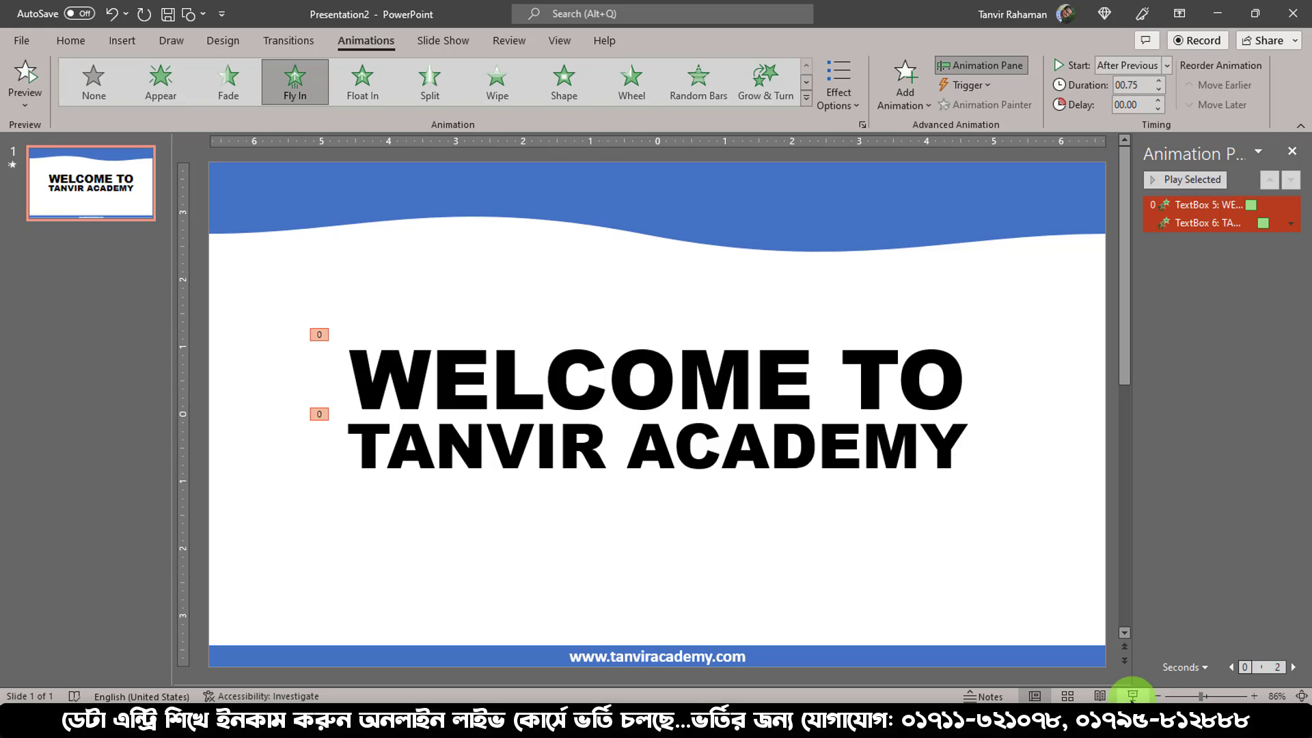
Play the slide show to check the title entrances, marking temporary boxes at the slide's side edges and arrows beside the titles.
left_click(1132, 695)
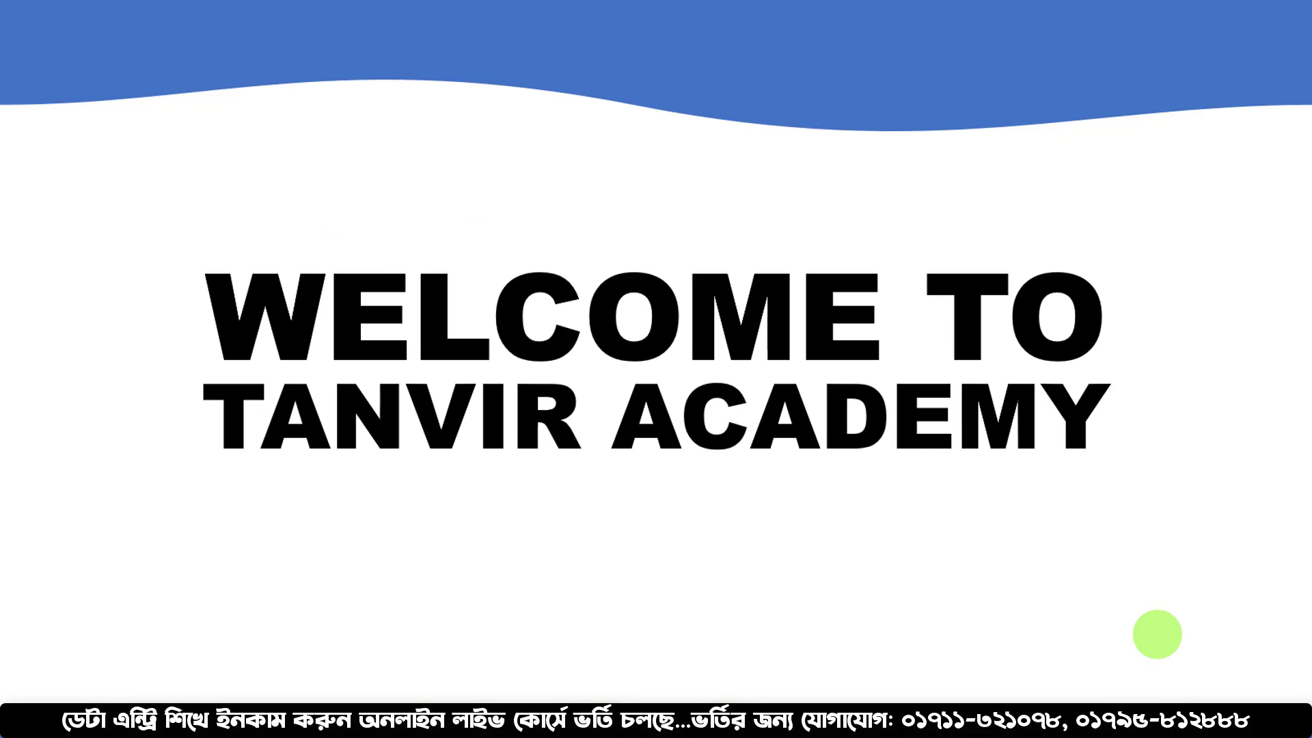
left_click(1158, 634)
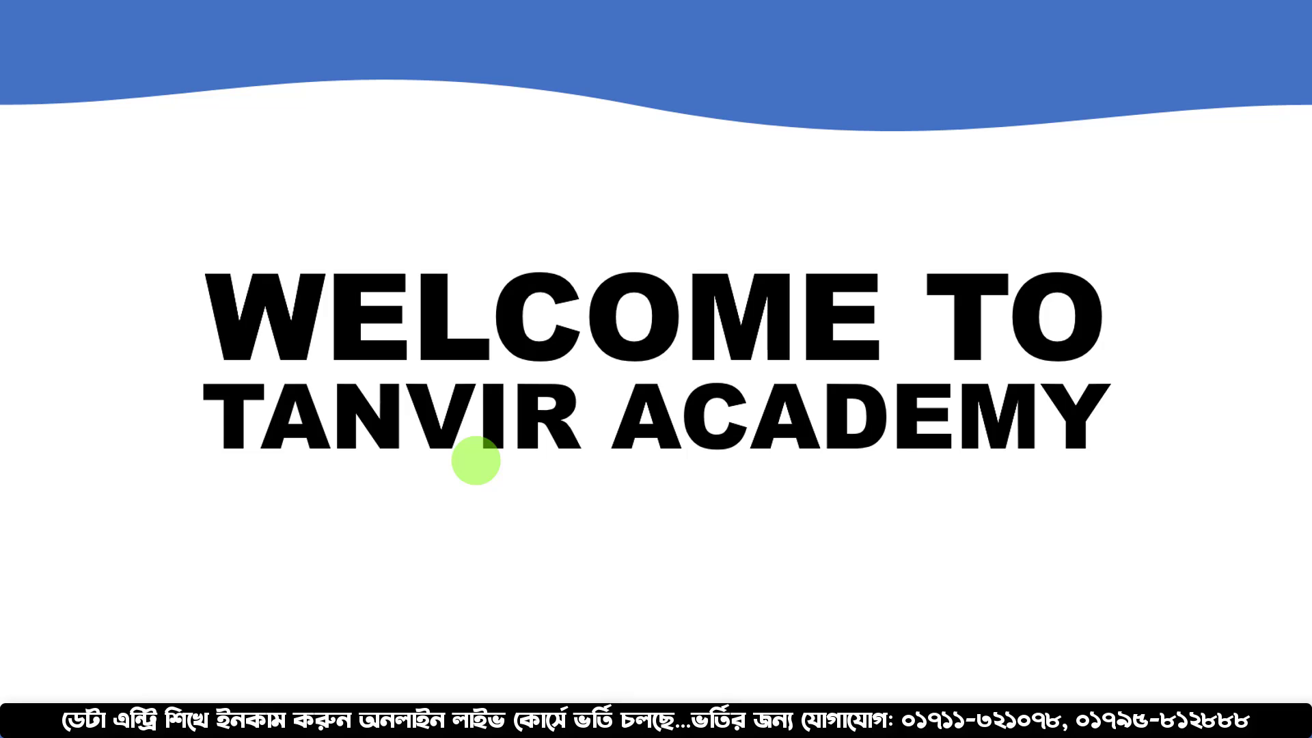
left_click_drag(1, 247, 48, 467)
left_click_drag(1278, 229, 1298, 534)
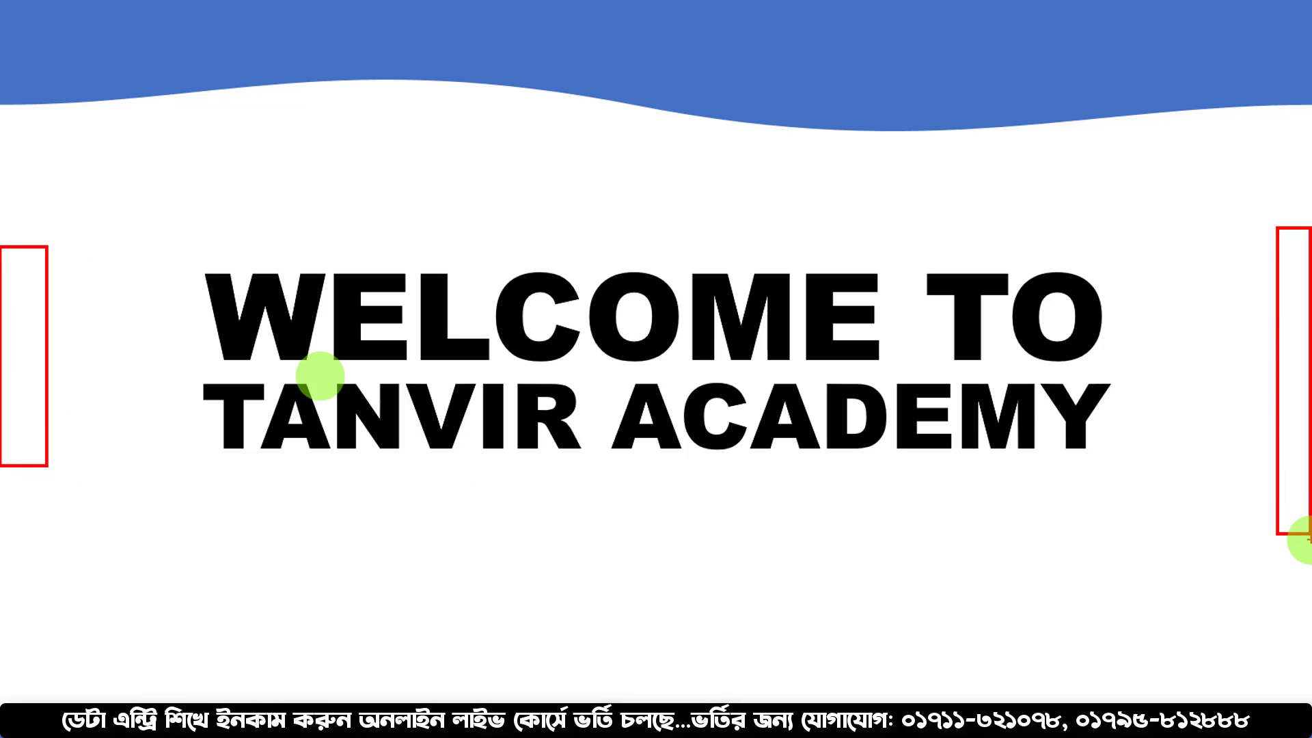
left_click_drag(172, 290, 172, 554)
left_click_drag(1157, 297, 1159, 544)
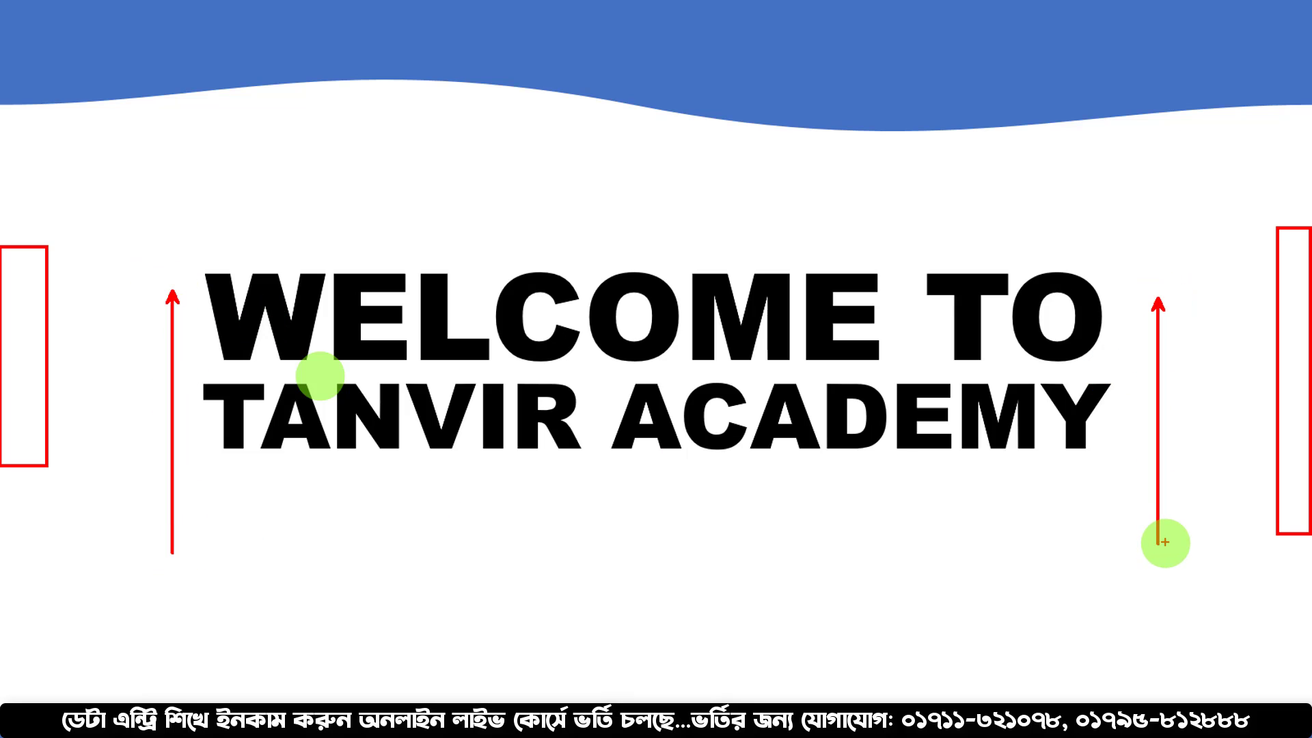
key("e")
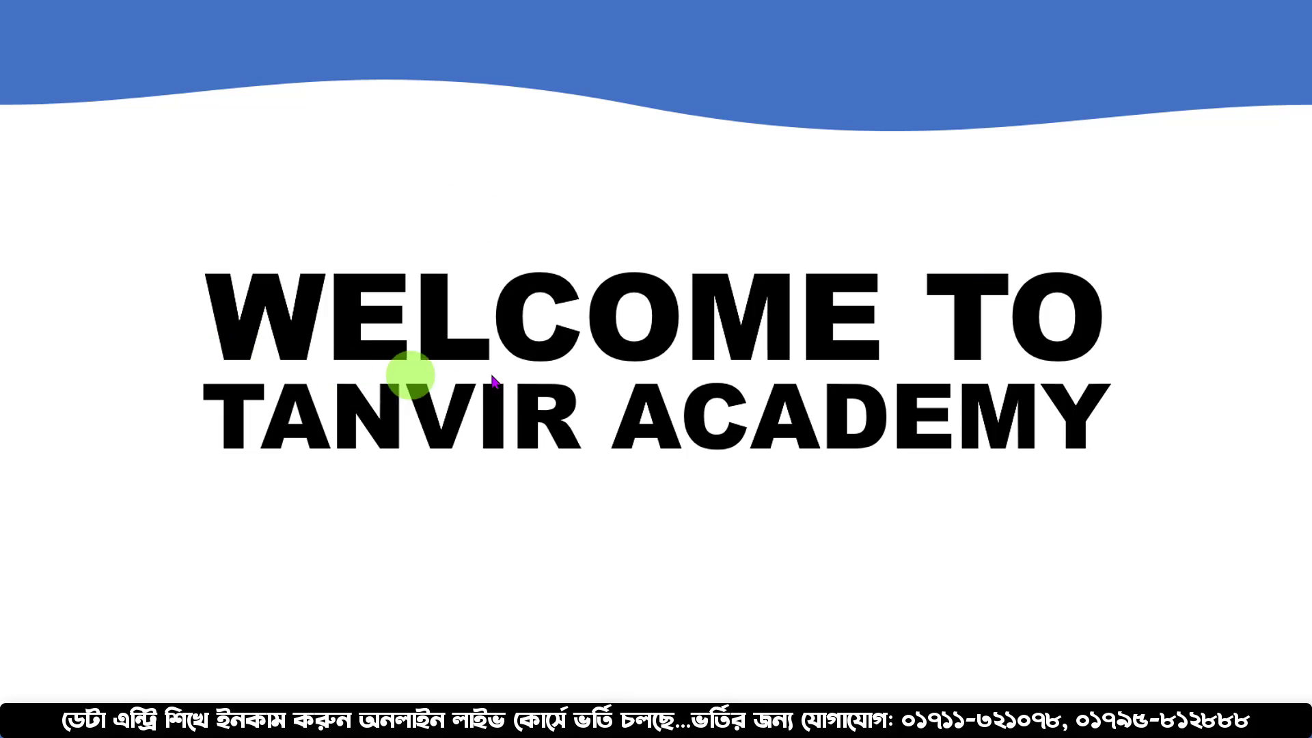
key("Escape")
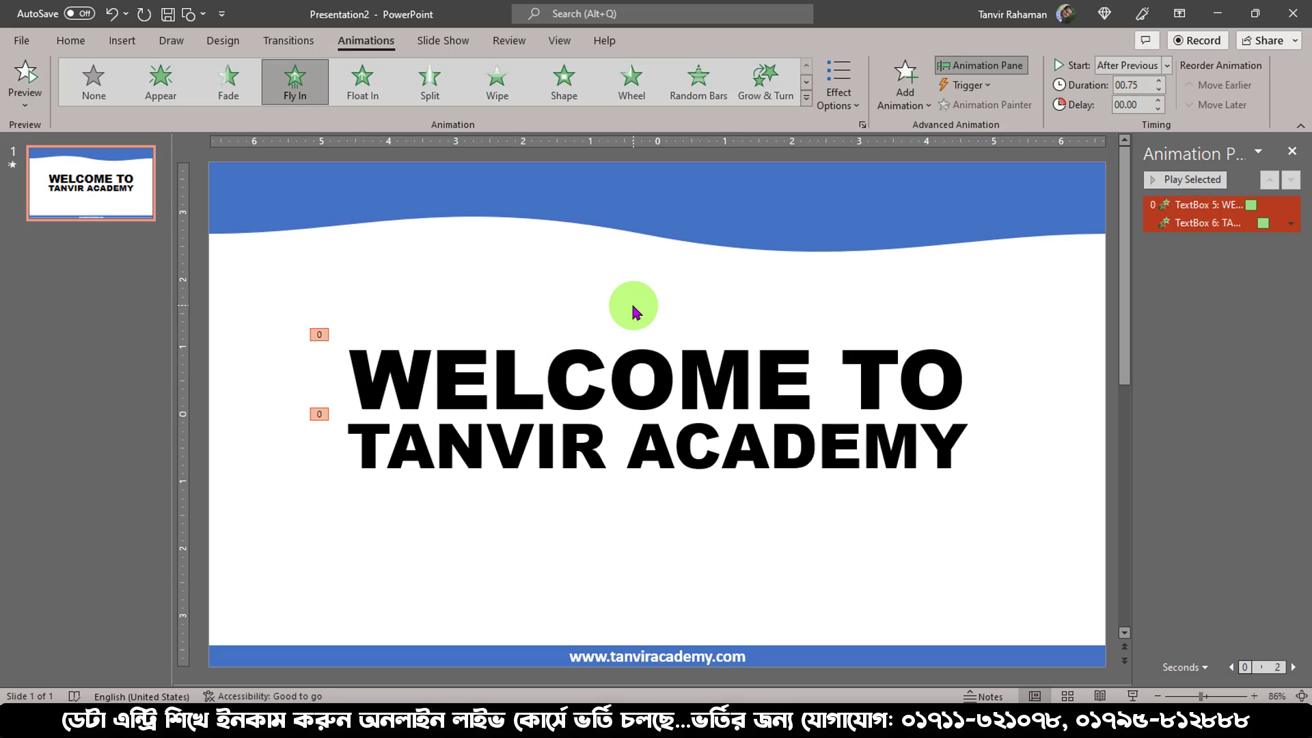
Draw a rectangle about 2.98" high and 1.88" wide at the slide's left edge beside the titles, with white fill and no outline.
left_click(69, 40)
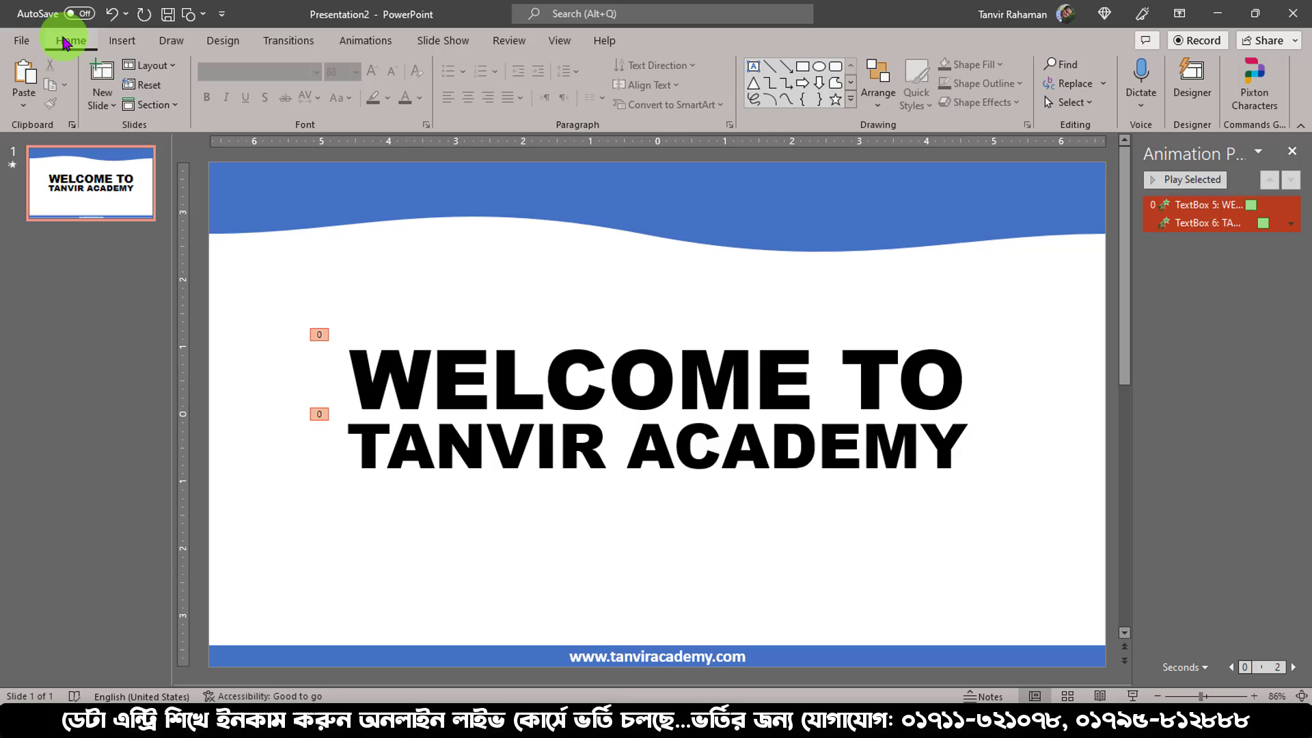
left_click(801, 67)
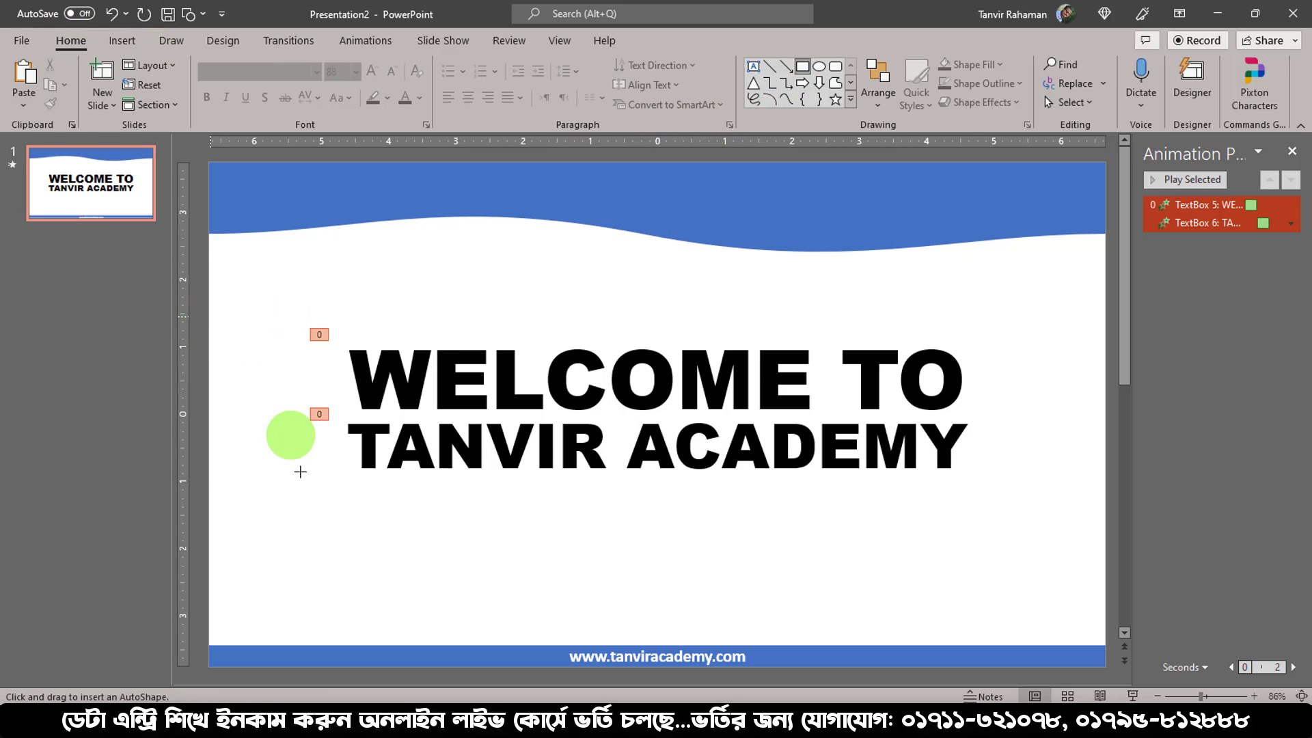
left_click_drag(300, 471, 336, 512)
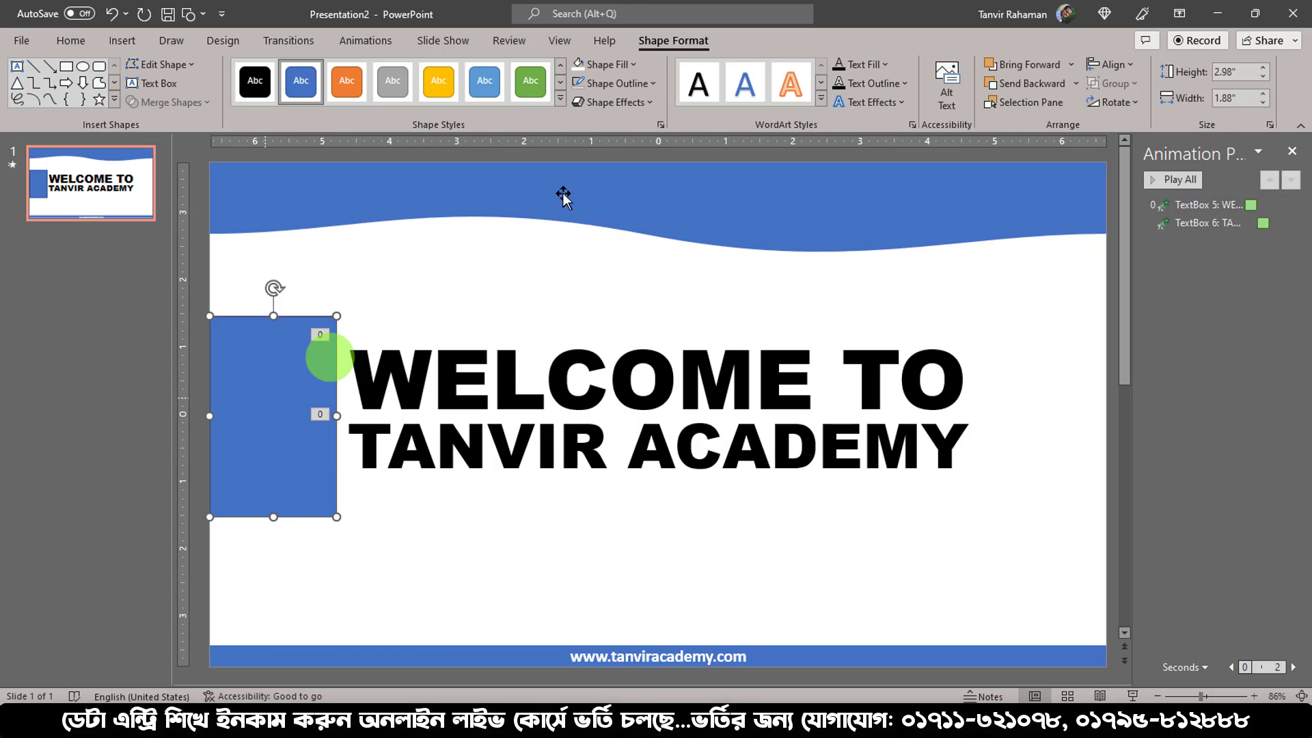
left_click(634, 66)
left_click(582, 108)
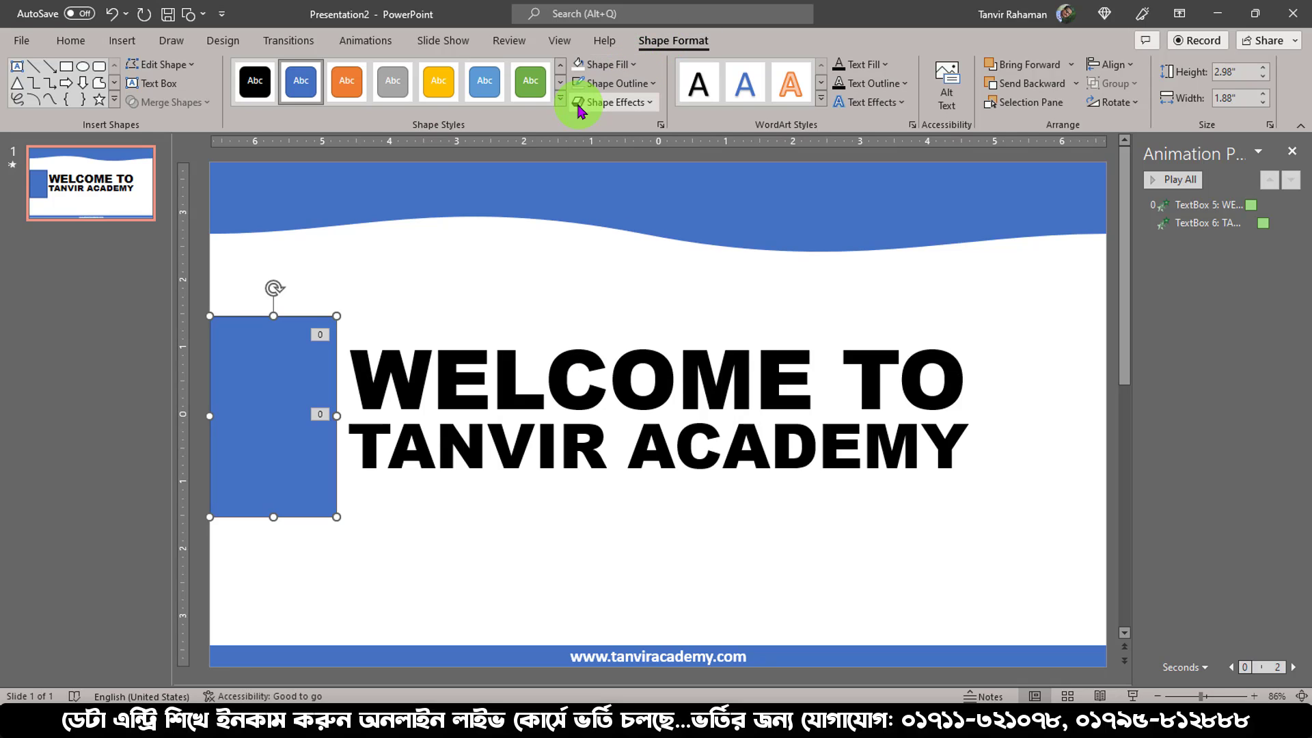
left_click(650, 84)
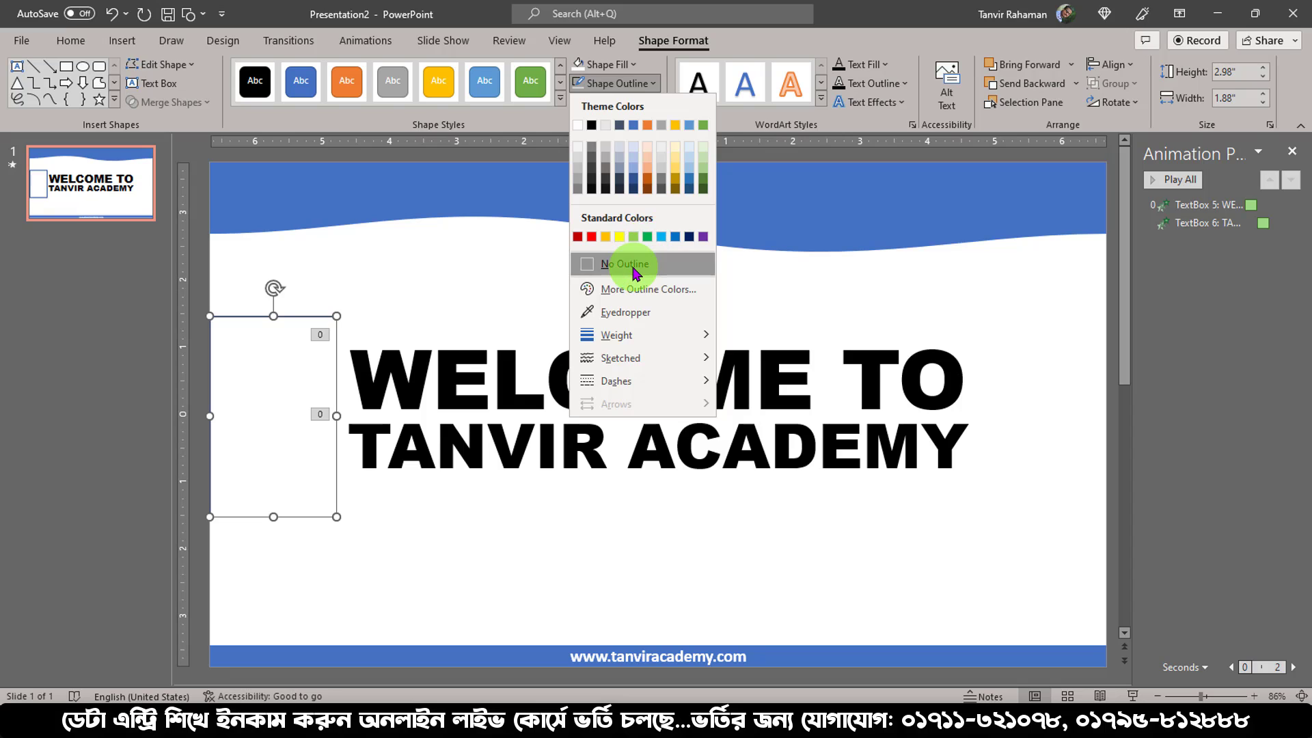
left_click(632, 265)
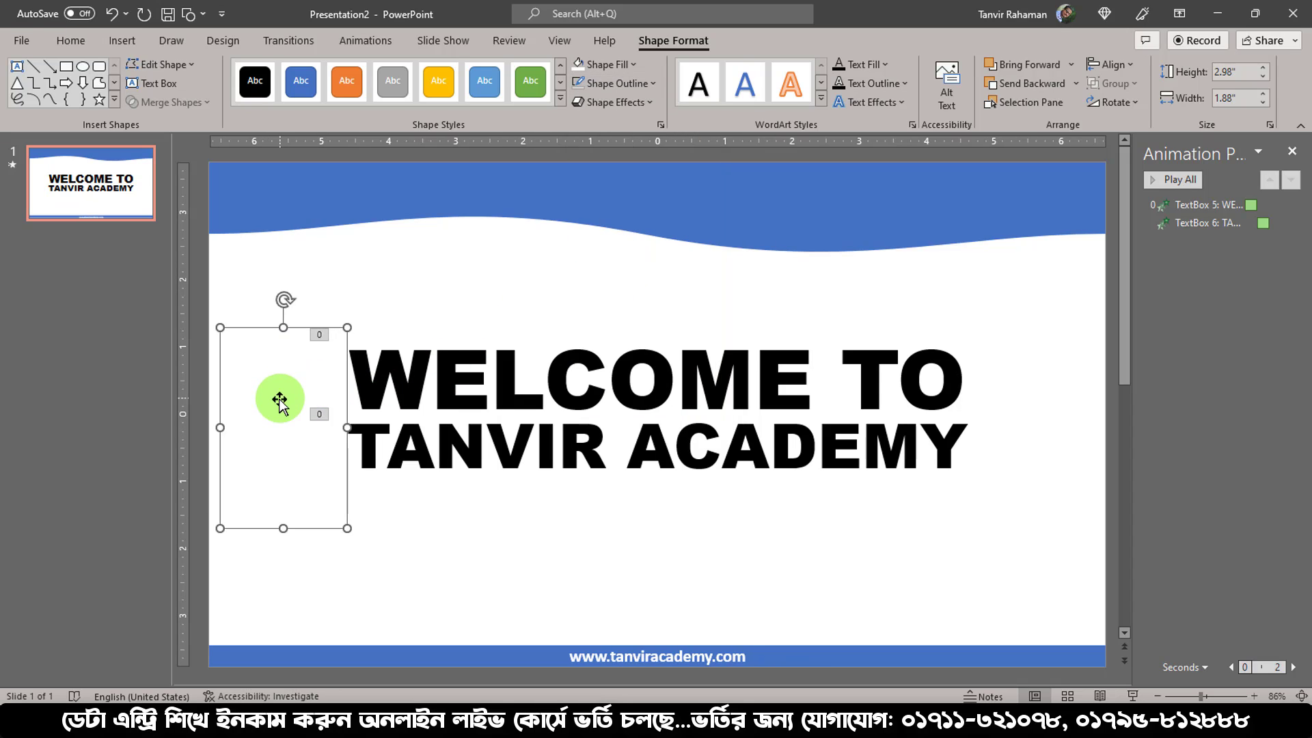
Place a duplicate of the white rectangle against the slide's right edge beside the titles and play the slide show to check the entrances.
left_click_drag(269, 409, 641, 386)
mouse_move(1018, 382)
left_mouse_down()
mouse_move(1089, 371)
mouse_move(1061, 394)
mouse_move(1018, 400)
left_mouse_up()
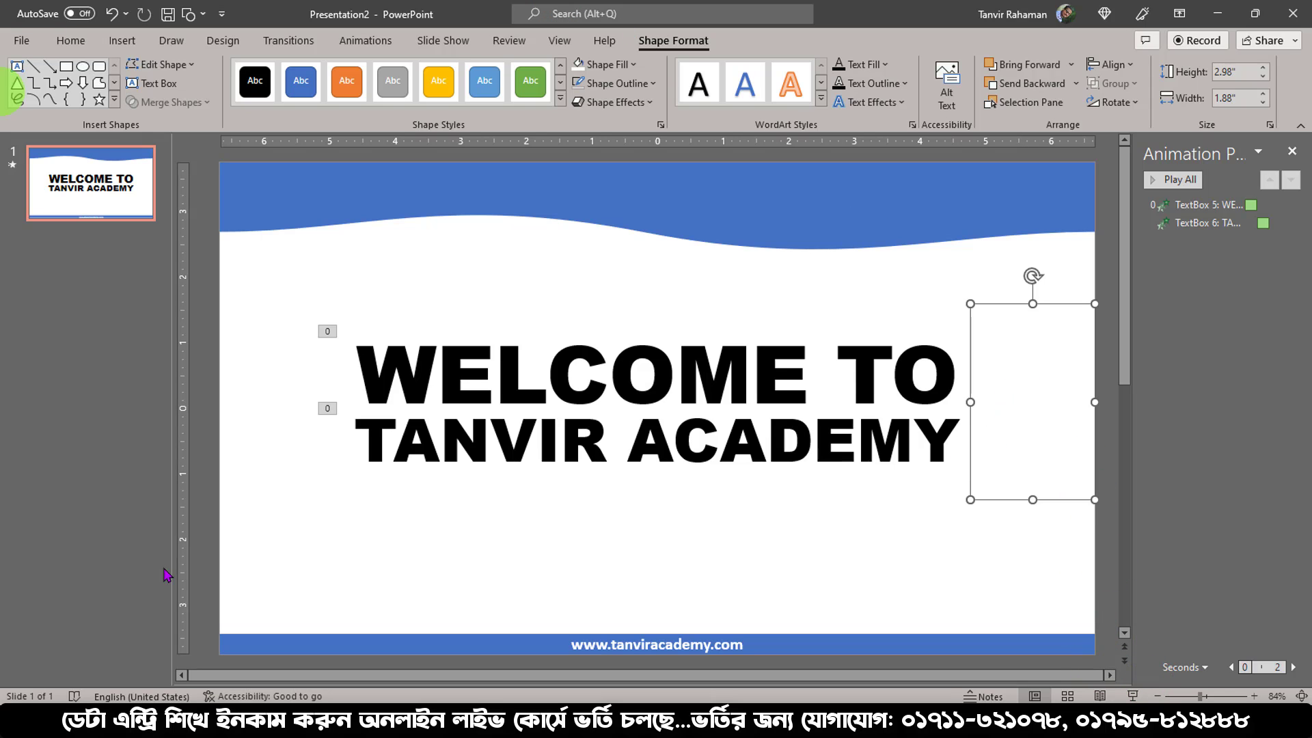
left_click(1133, 696)
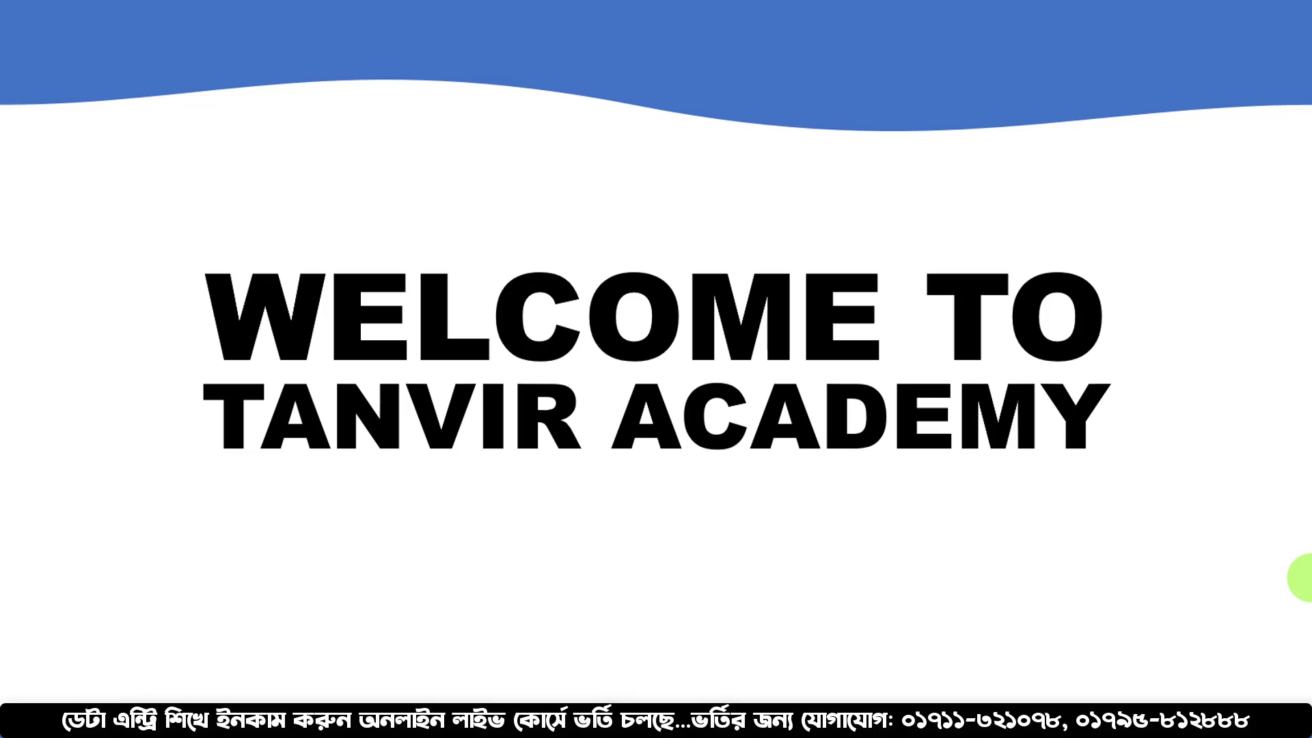
key("Right")
key("Escape")
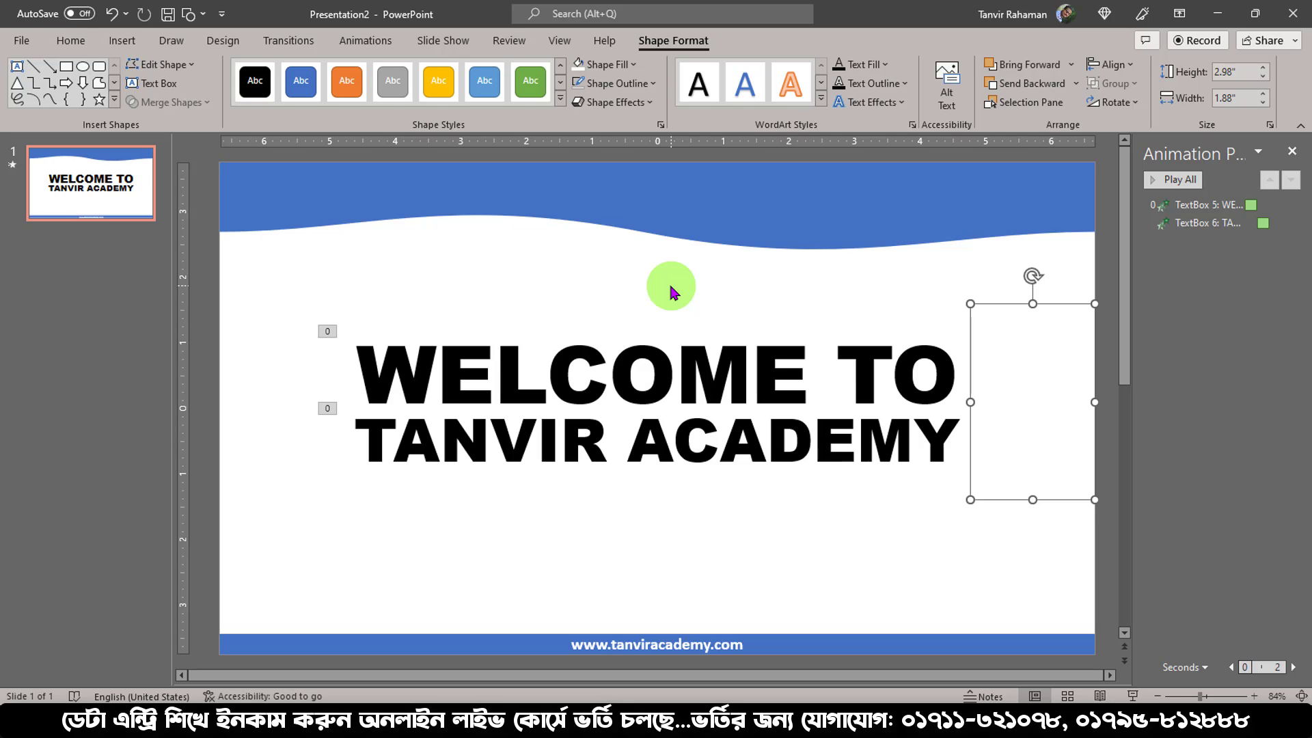
left_click(790, 547)
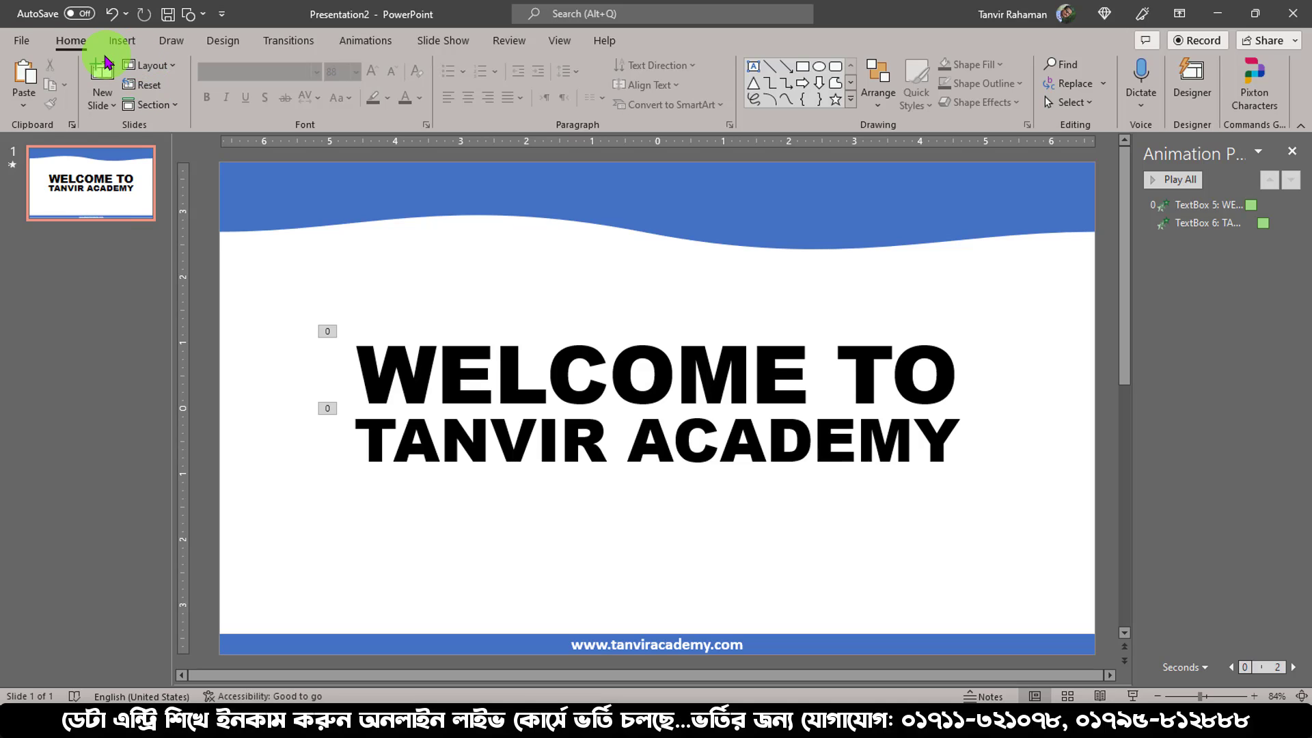
Add a blank second slide and insert a text box in its upper-left area with the text Our courses.
left_click(102, 72)
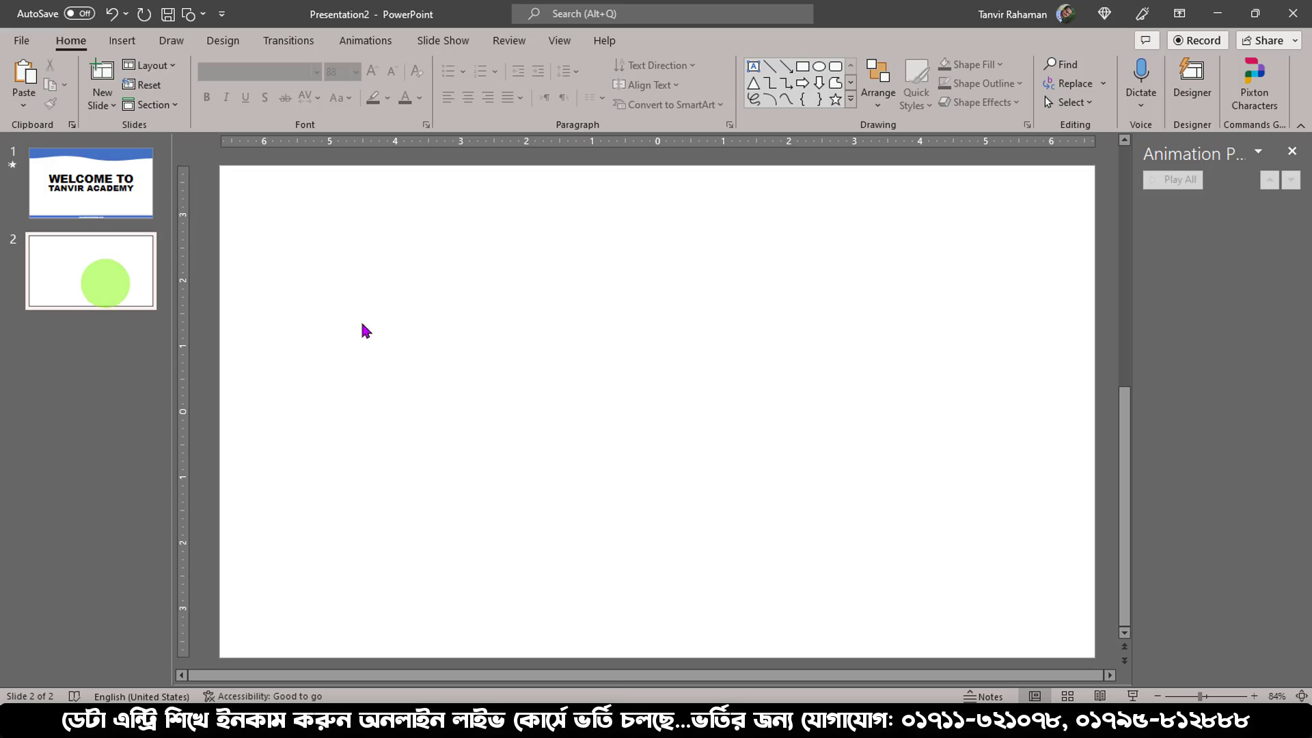
left_click(618, 384)
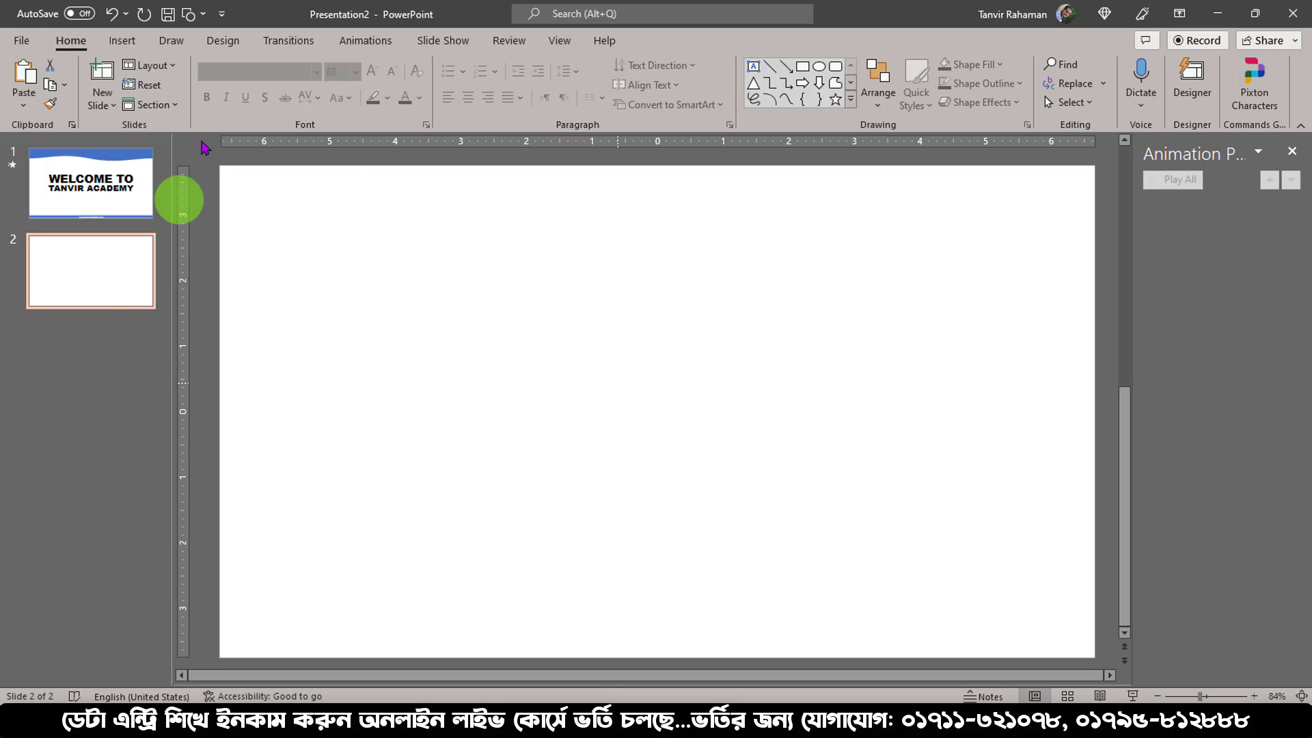
left_click(754, 66)
left_click_drag(250, 203, 544, 274)
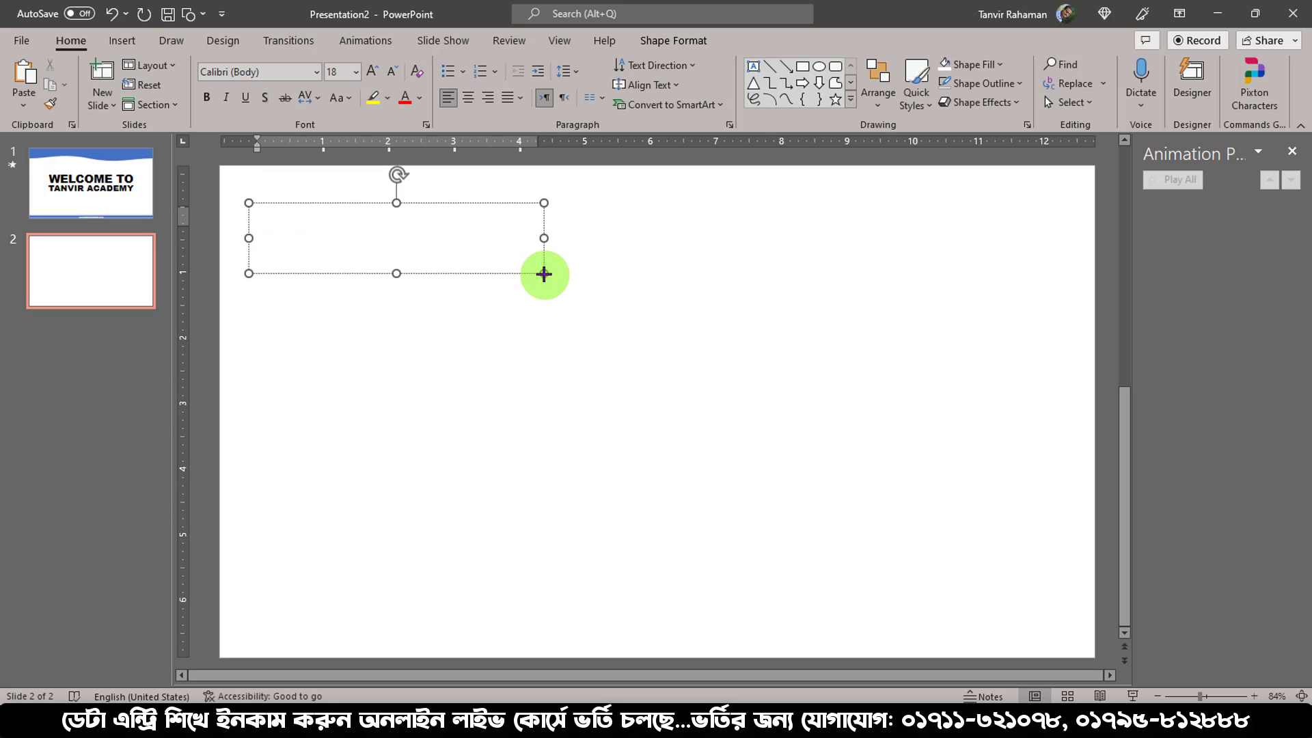
key("super+v")
key("Return")
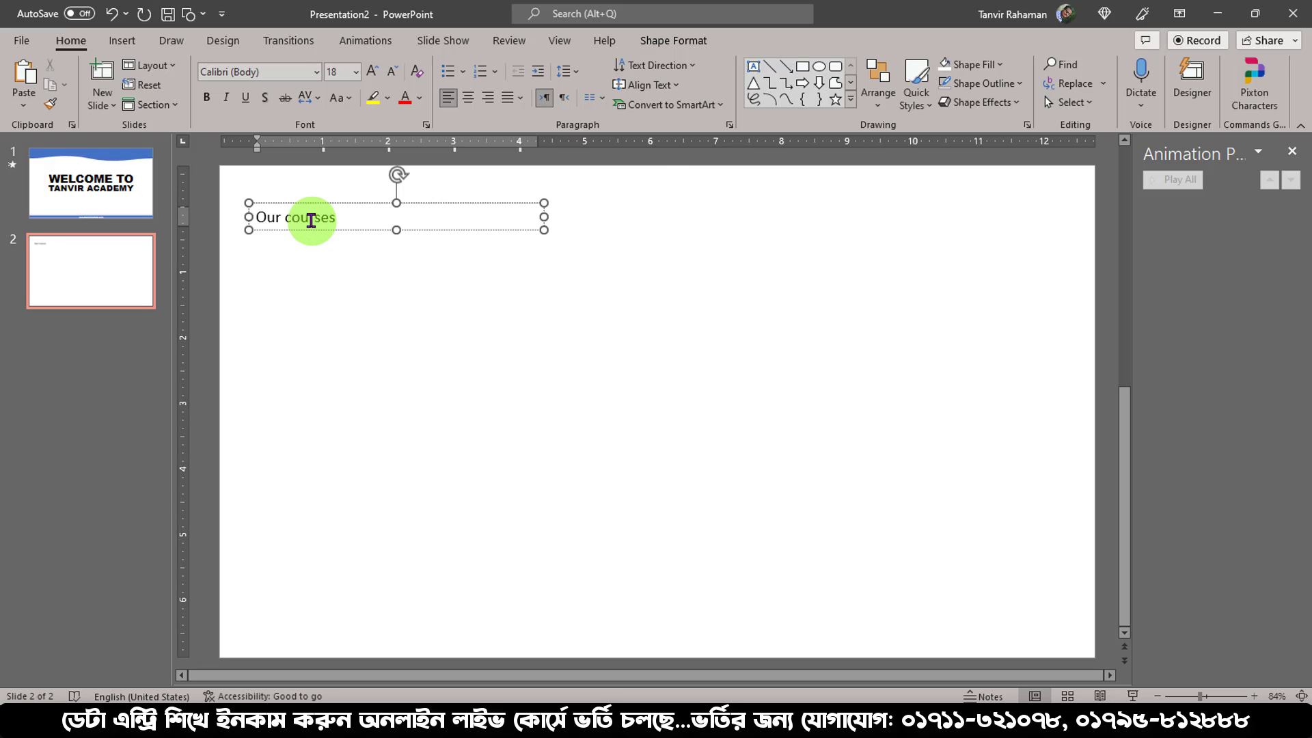
Format the Our courses heading as bold Arial Black at size 36 with each word capitalized, and narrow its text box to fit.
triple_click(311, 220)
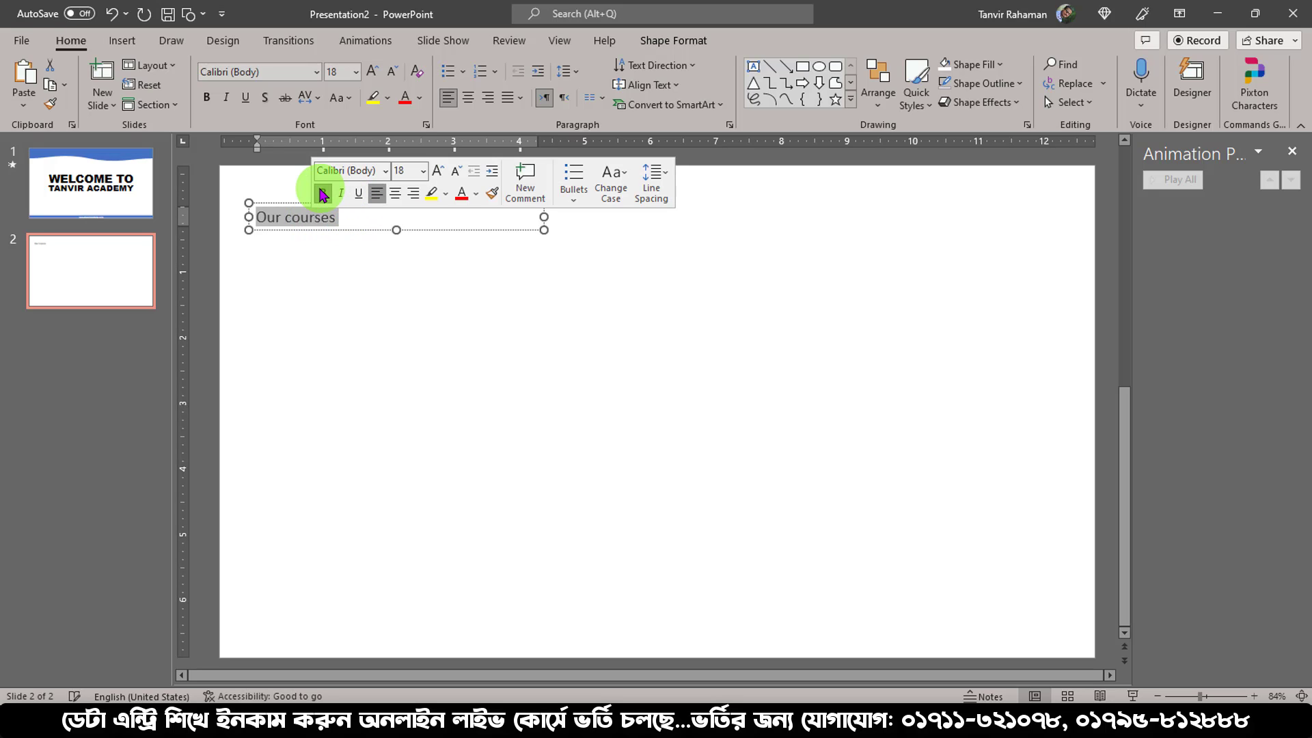
left_click(323, 194)
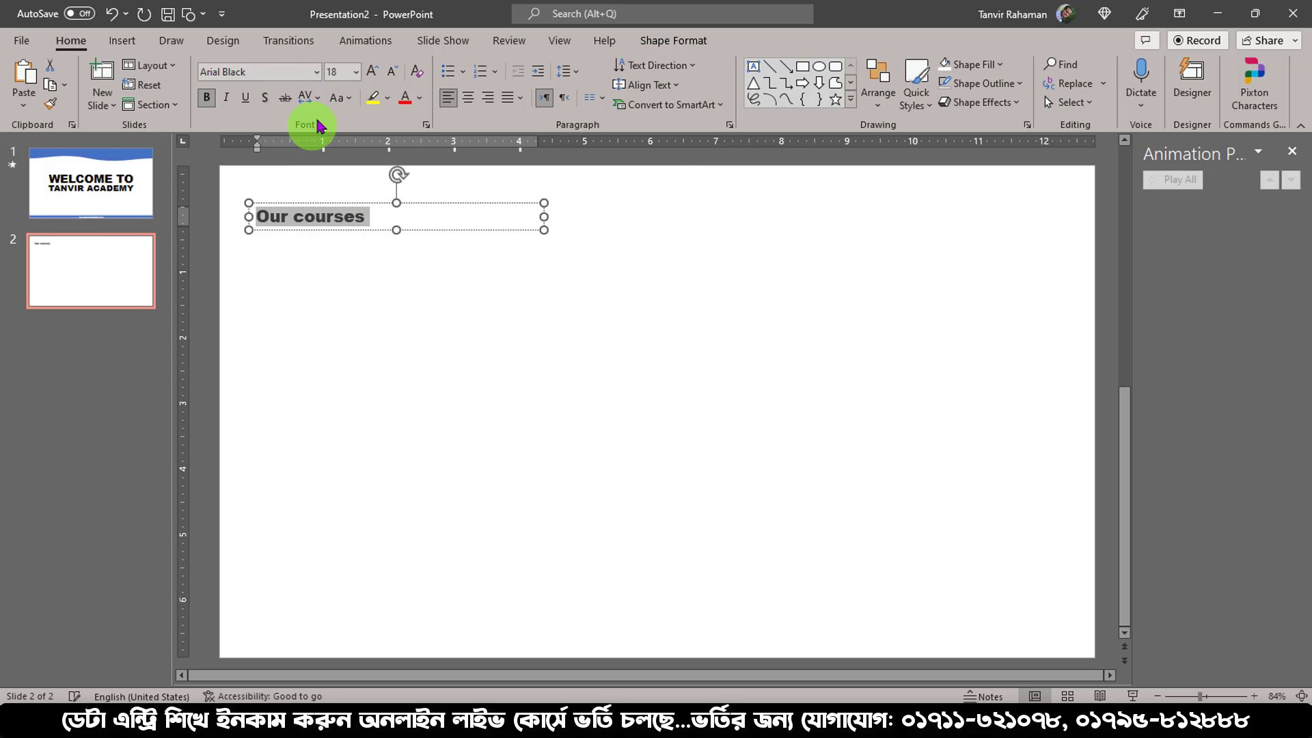
left_click(372, 71)
left_click(373, 71)
left_click(372, 71)
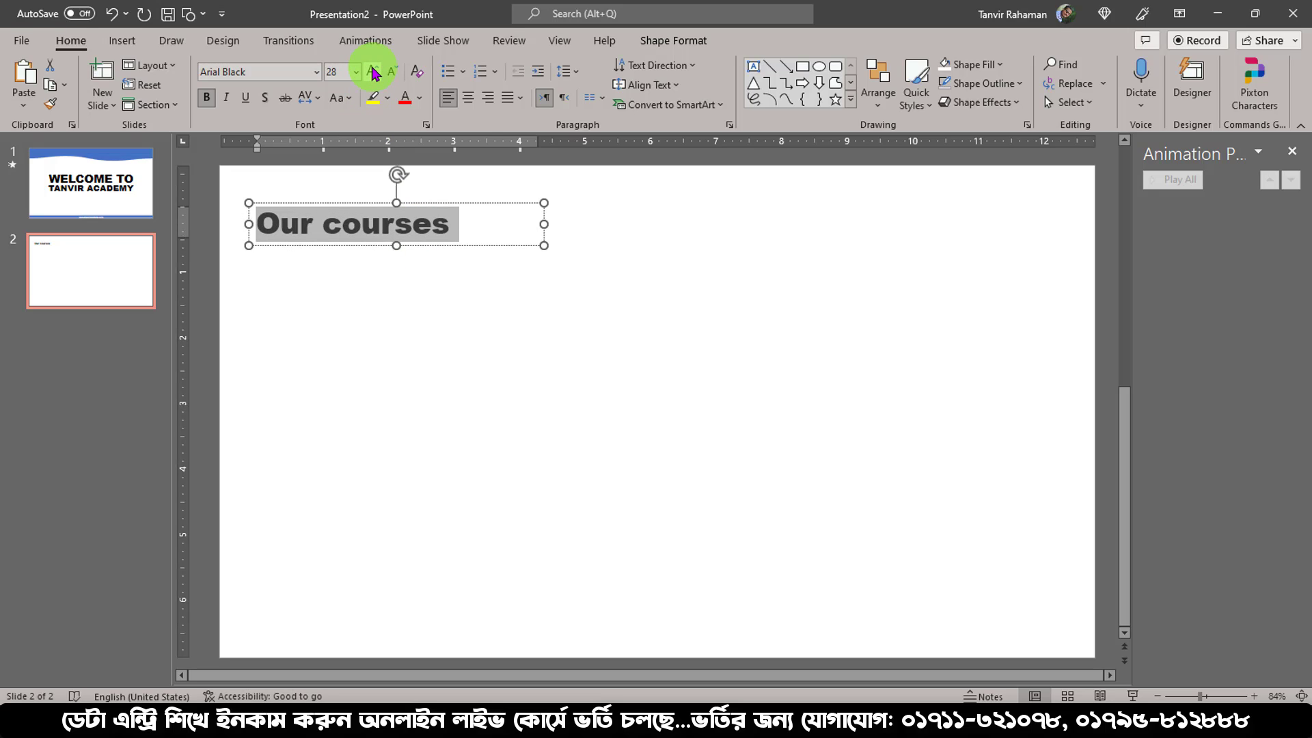
left_click(373, 71)
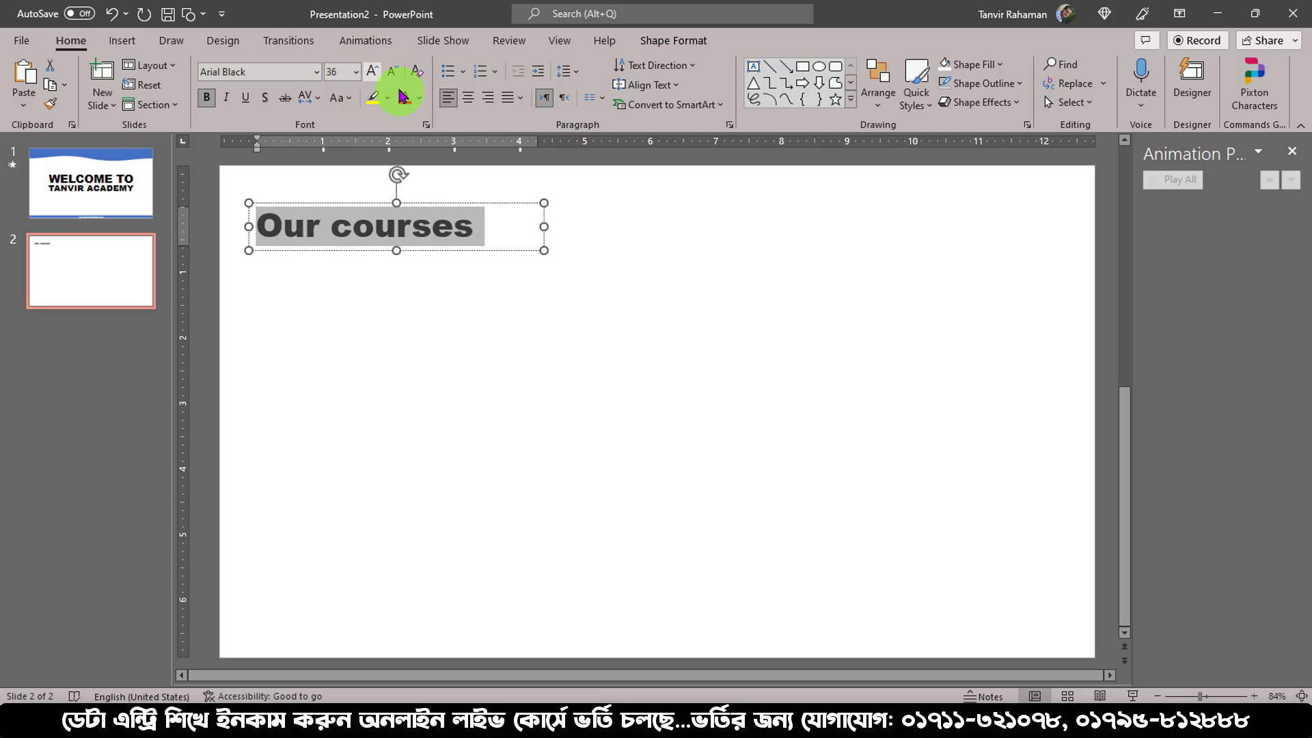
left_click(340, 98)
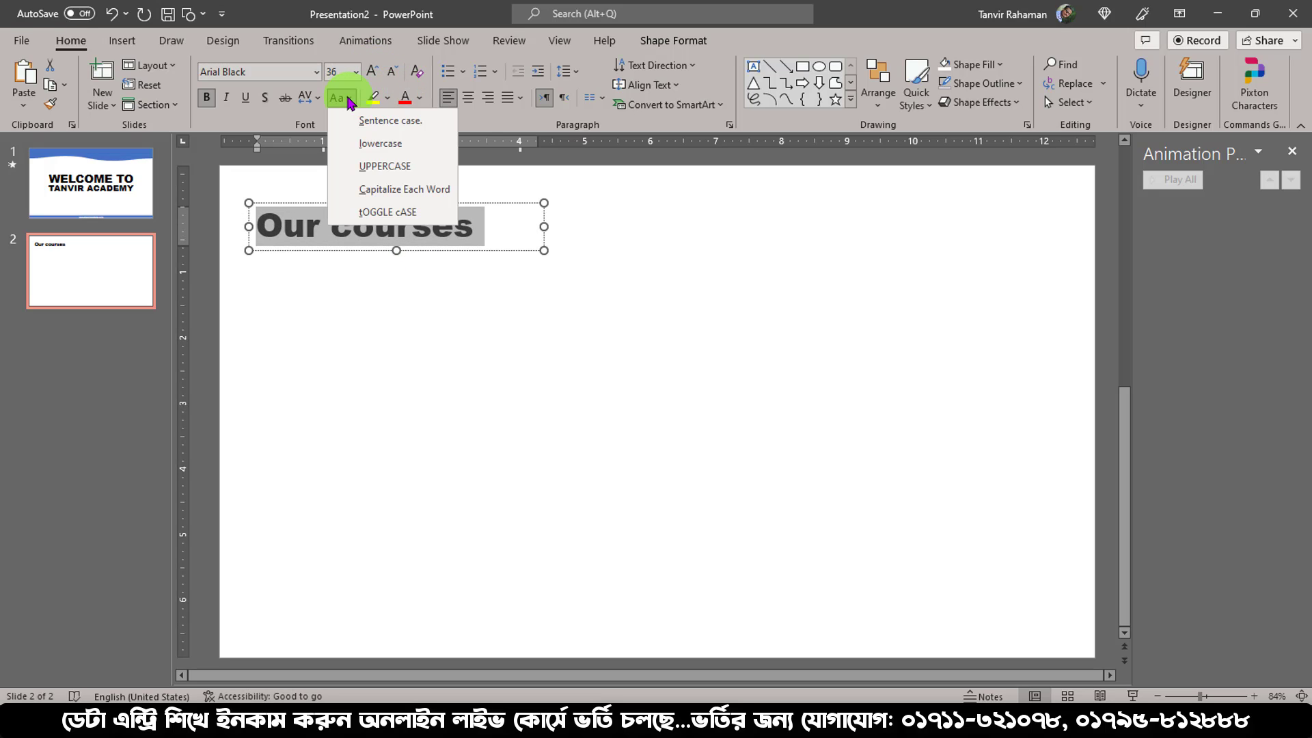
left_click(380, 191)
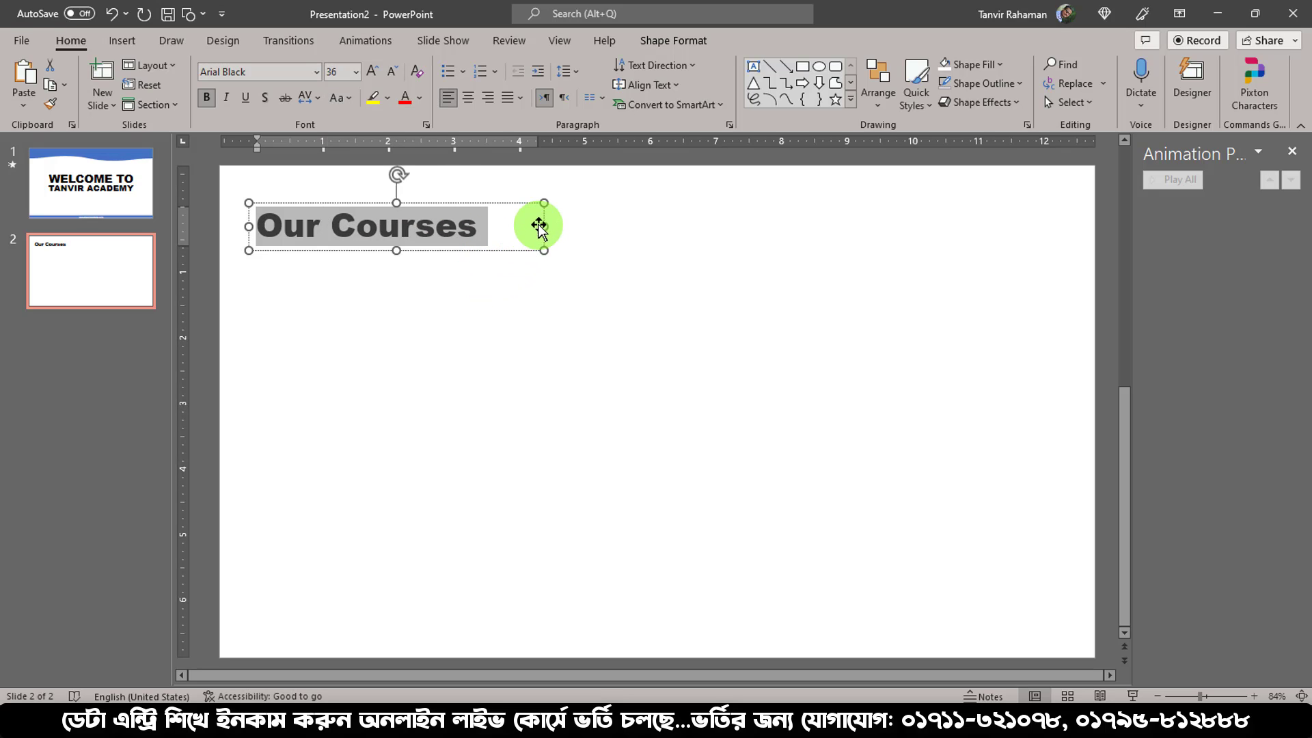
left_click_drag(542, 225, 493, 226)
Insert a text box about 7.2" wide below the Our Courses heading and fill it with placeholder text using =LOREM(), without a trailing empty line.
left_click(753, 66)
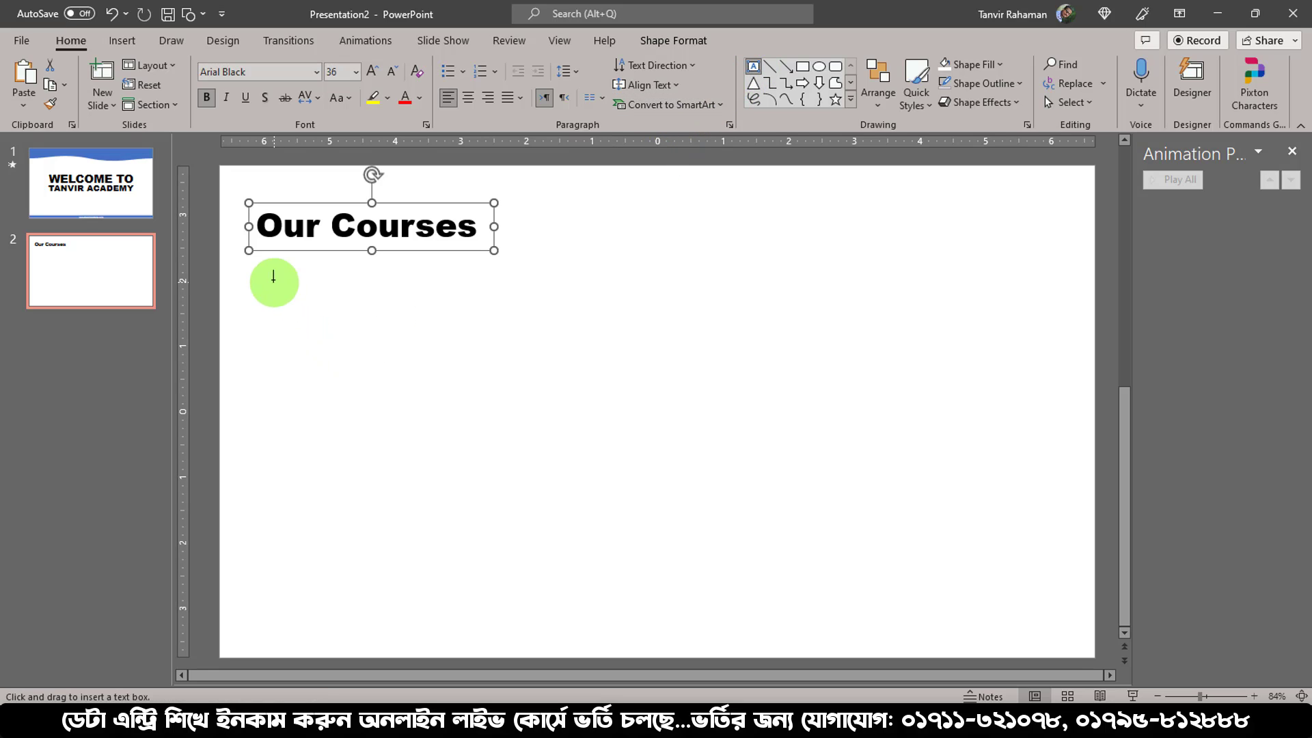
left_click_drag(260, 275, 734, 588)
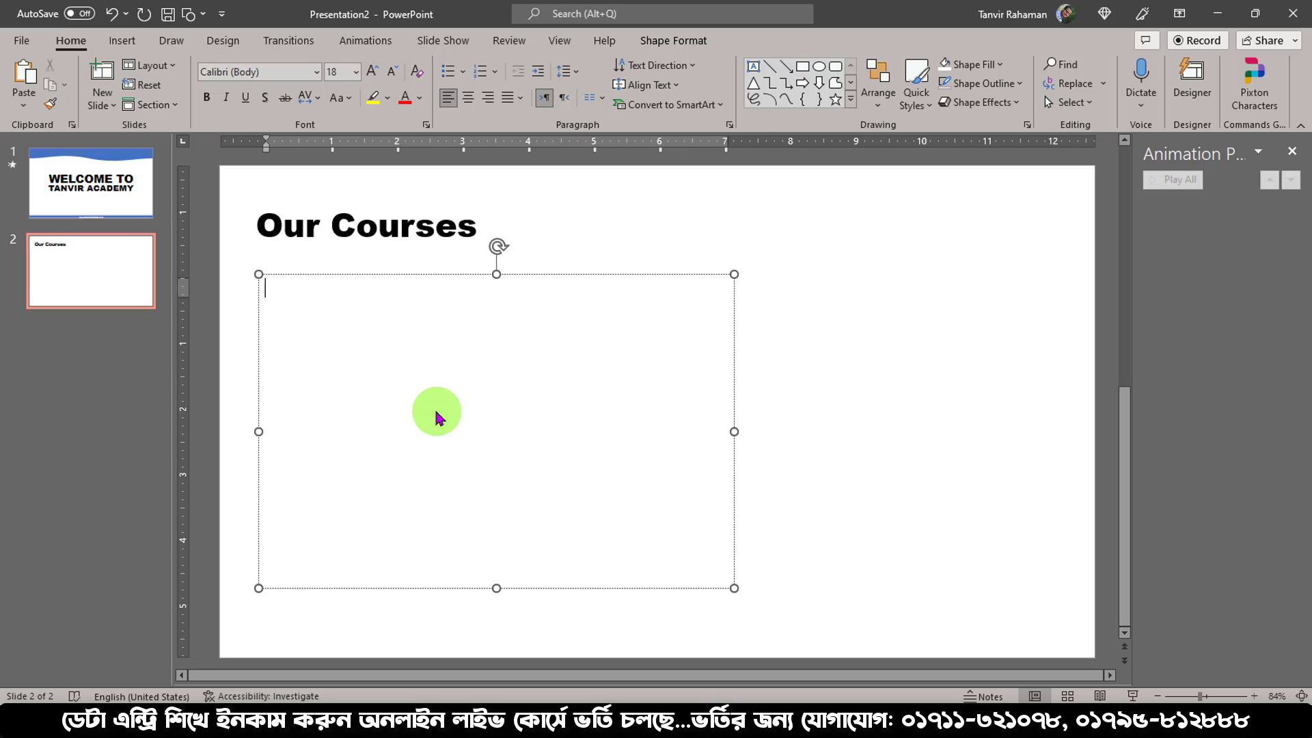
type("=l")
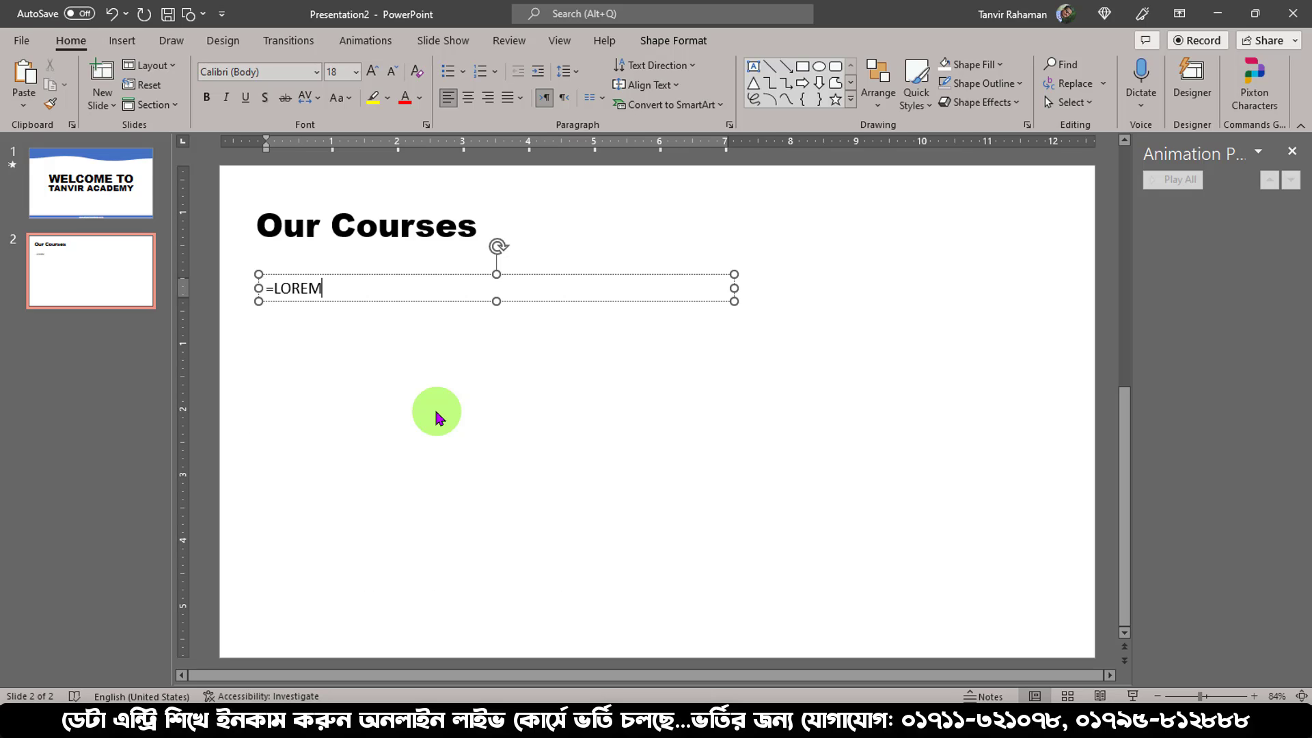
type("OREM()")
key("Return")
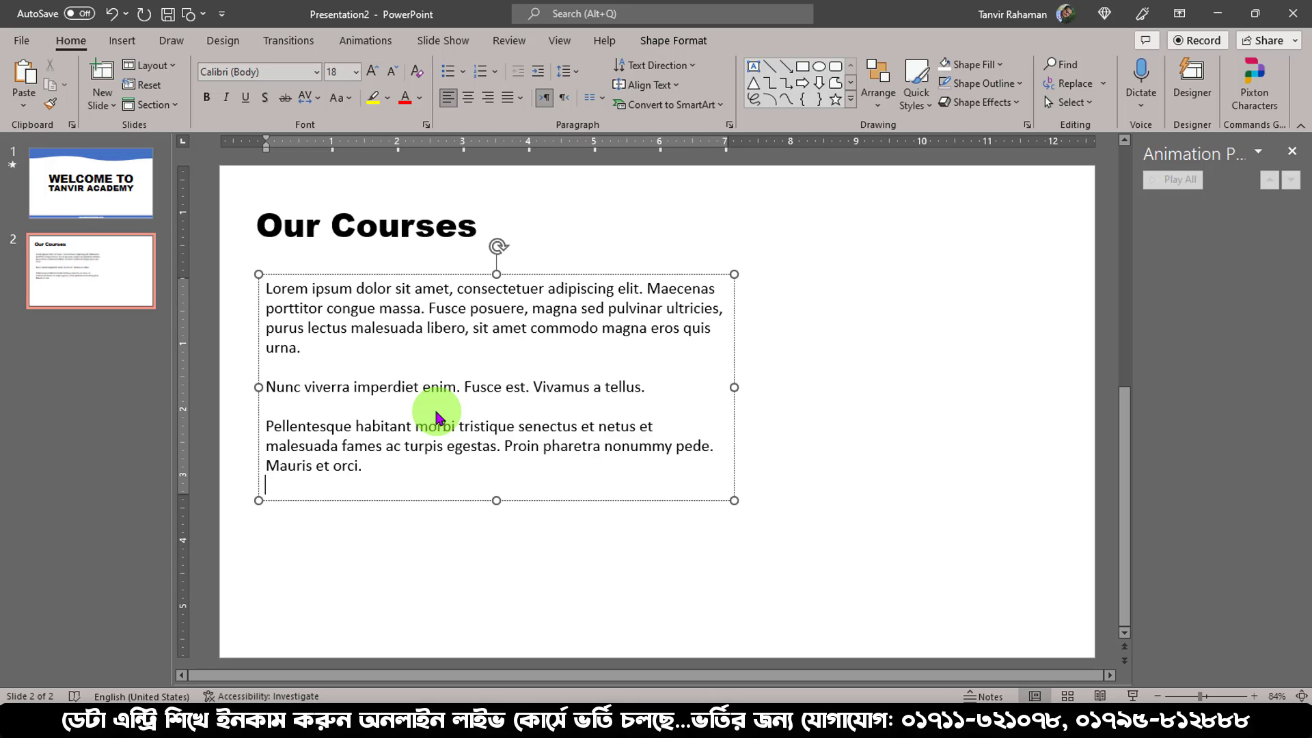
key("BackSpace")
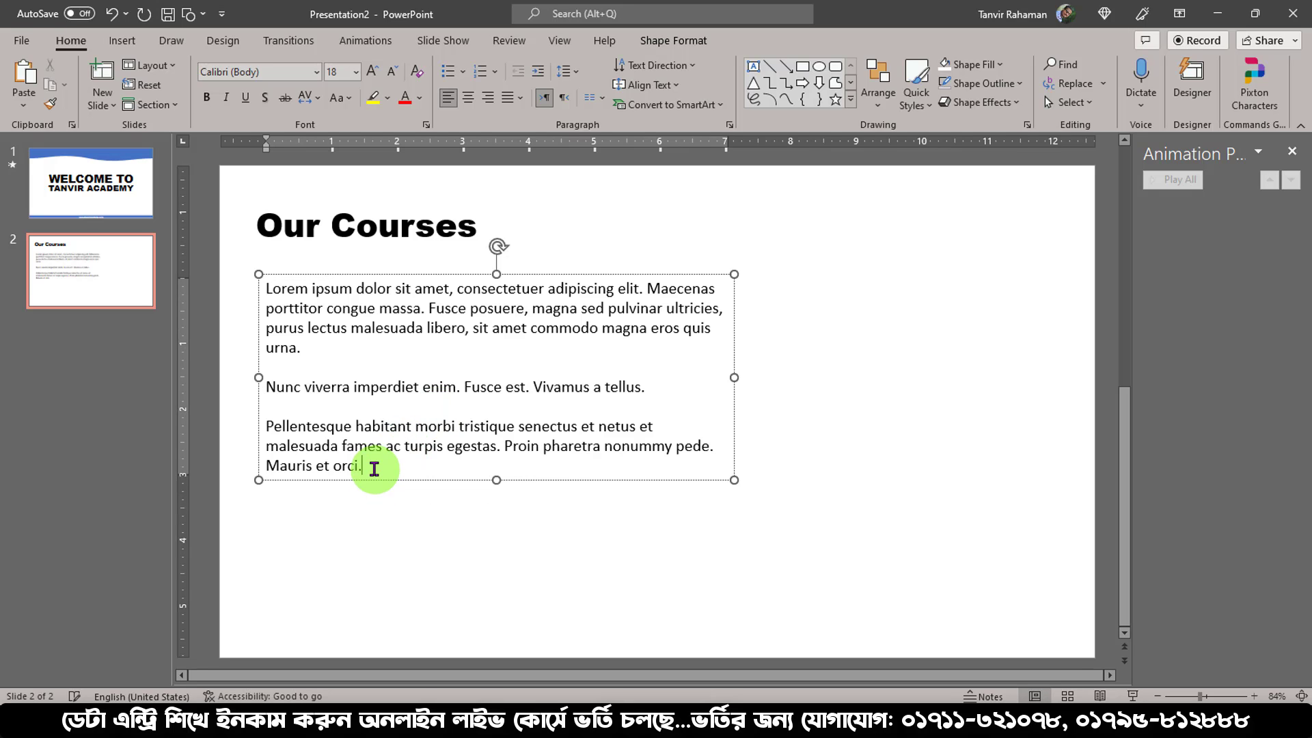
Format the placeholder paragraphs as a justified bulleted list at size 24 and nudge their text box slightly toward the slide's left edge.
left_click_drag(347, 455, 257, 289)
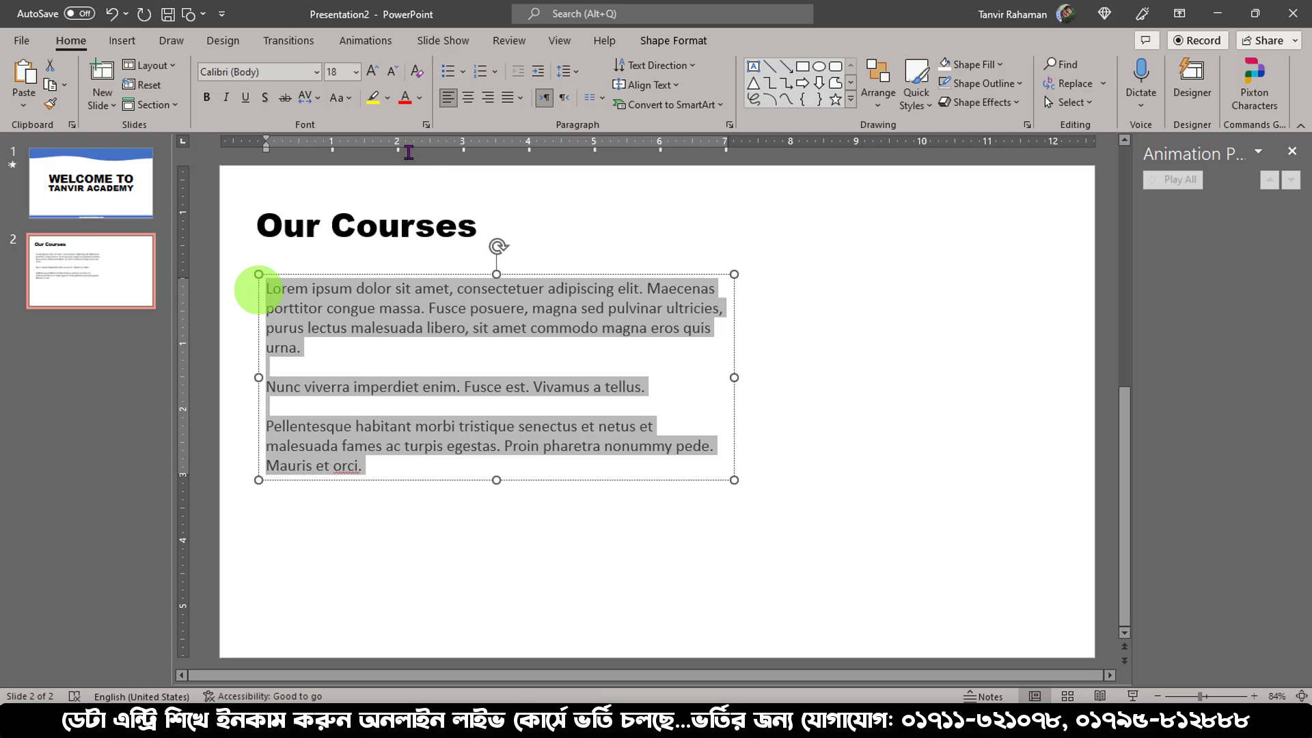
left_click(445, 74)
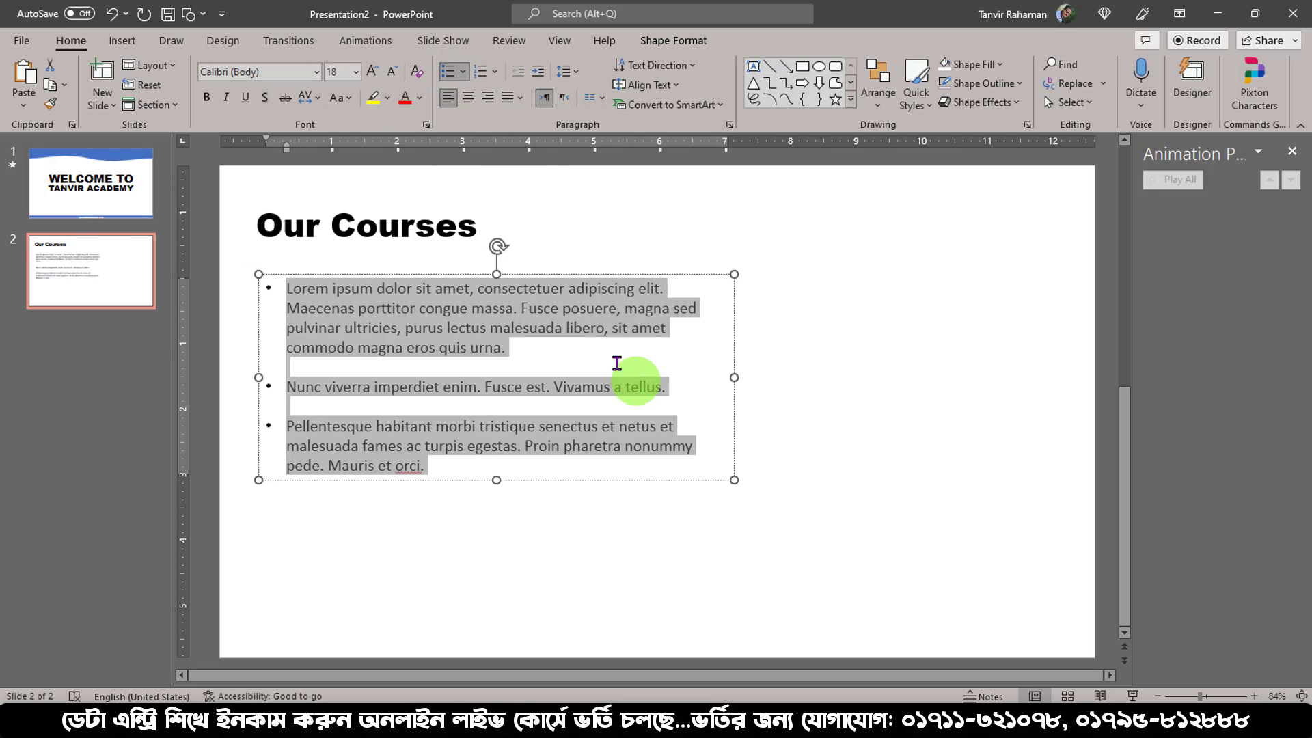
left_click(373, 73)
left_click(372, 74)
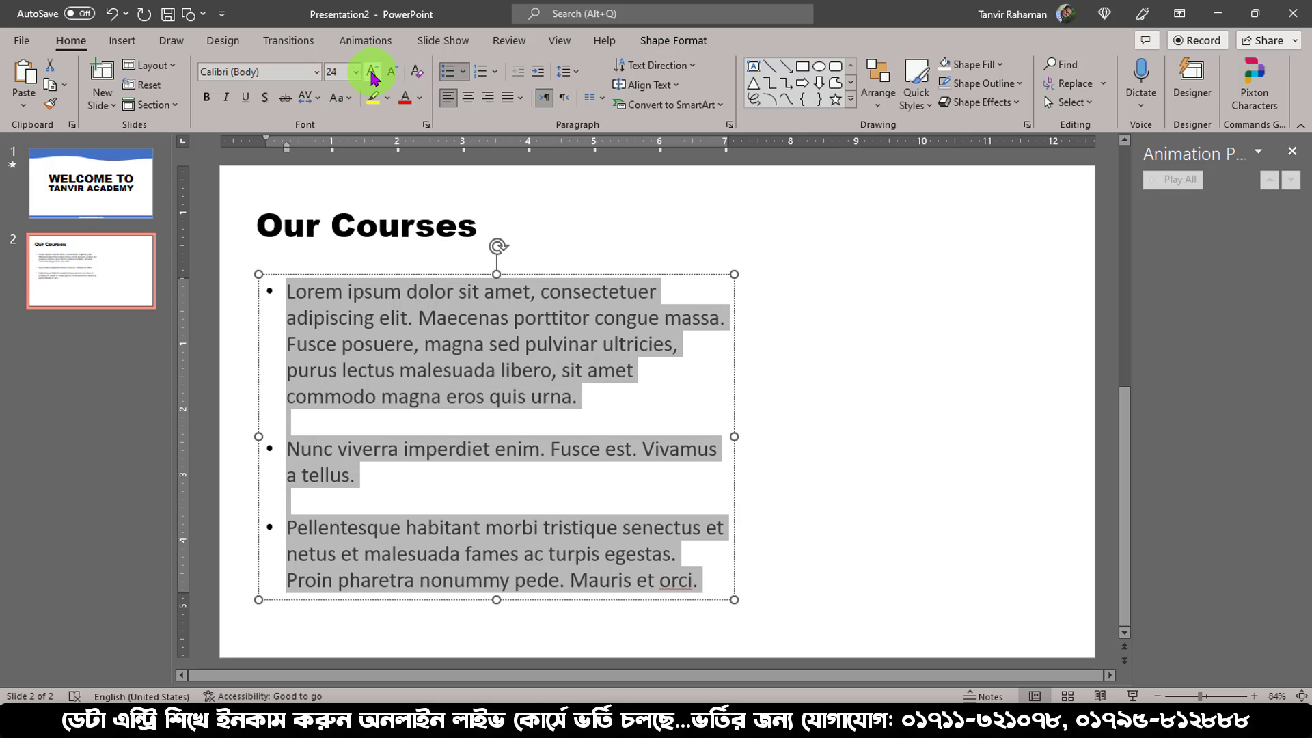
left_click(519, 102)
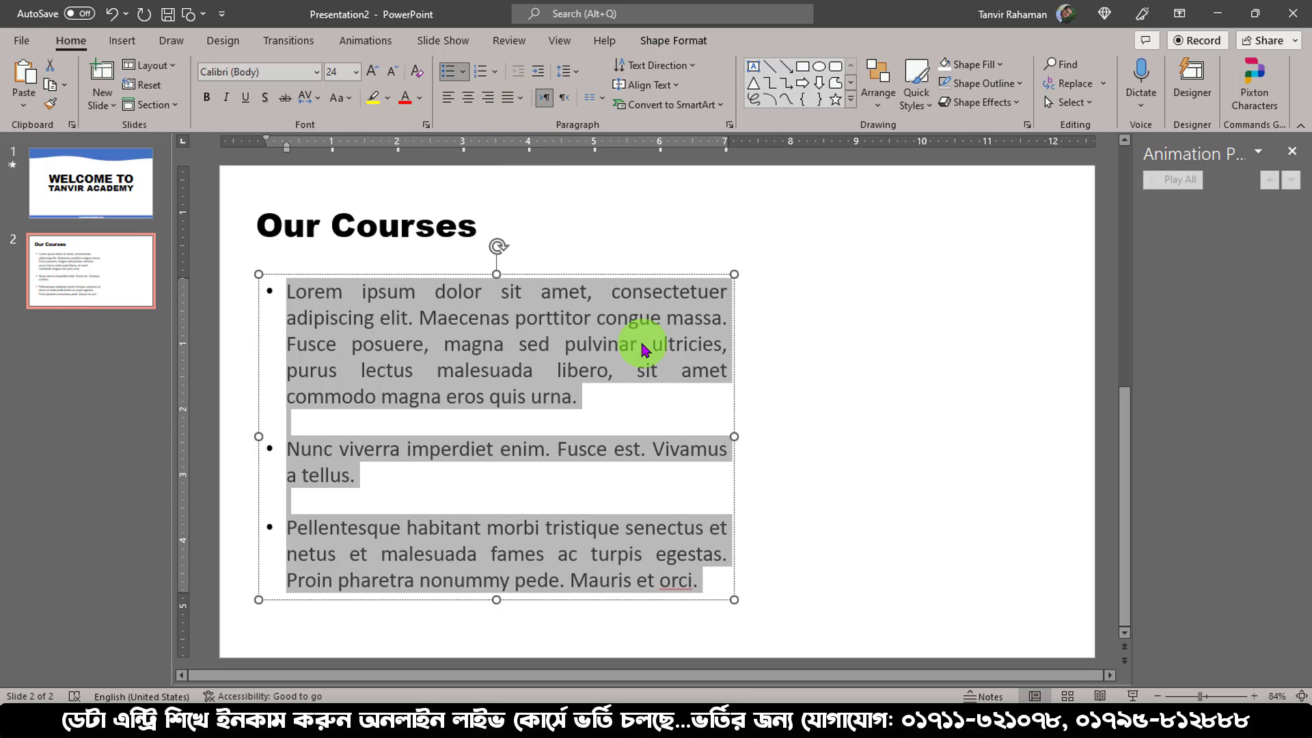
left_click(621, 276)
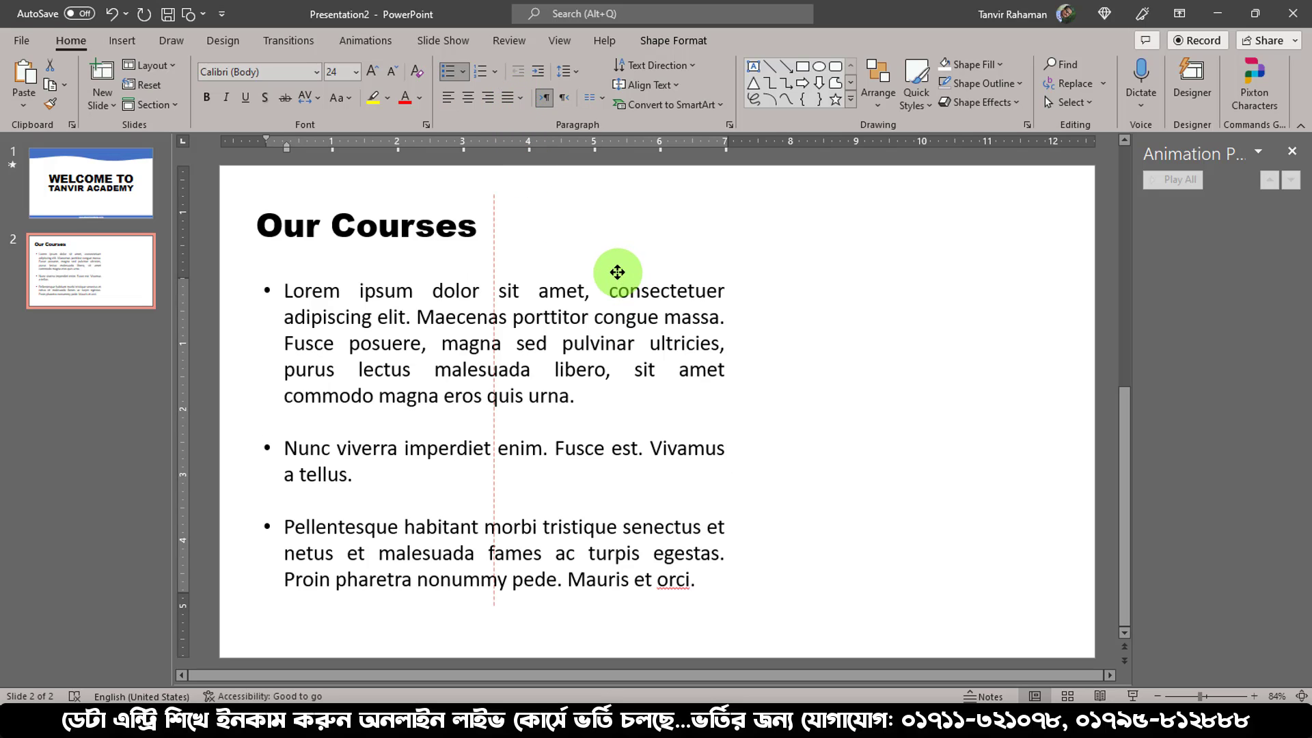
left_click(621, 271)
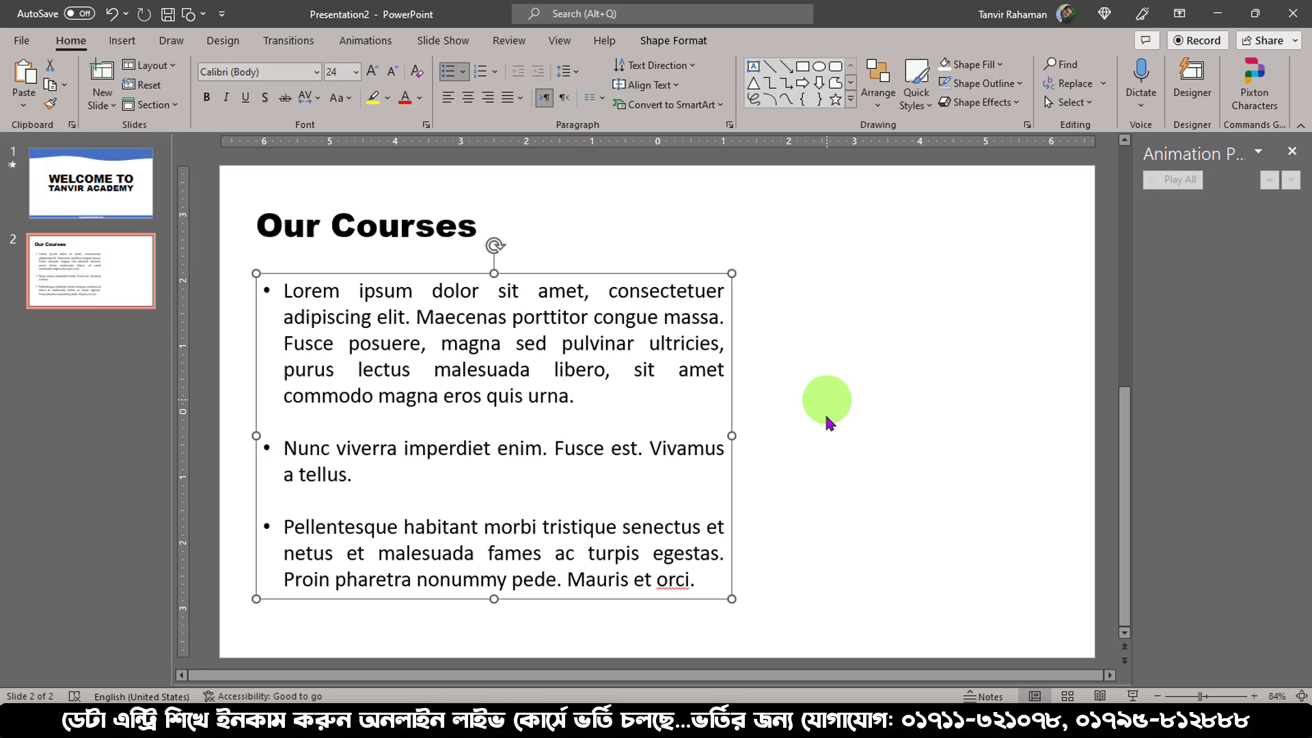
Close the Animation Pane and insert the online picture of a presenter facing a seated audience from the Meeting category.
left_click(1292, 153)
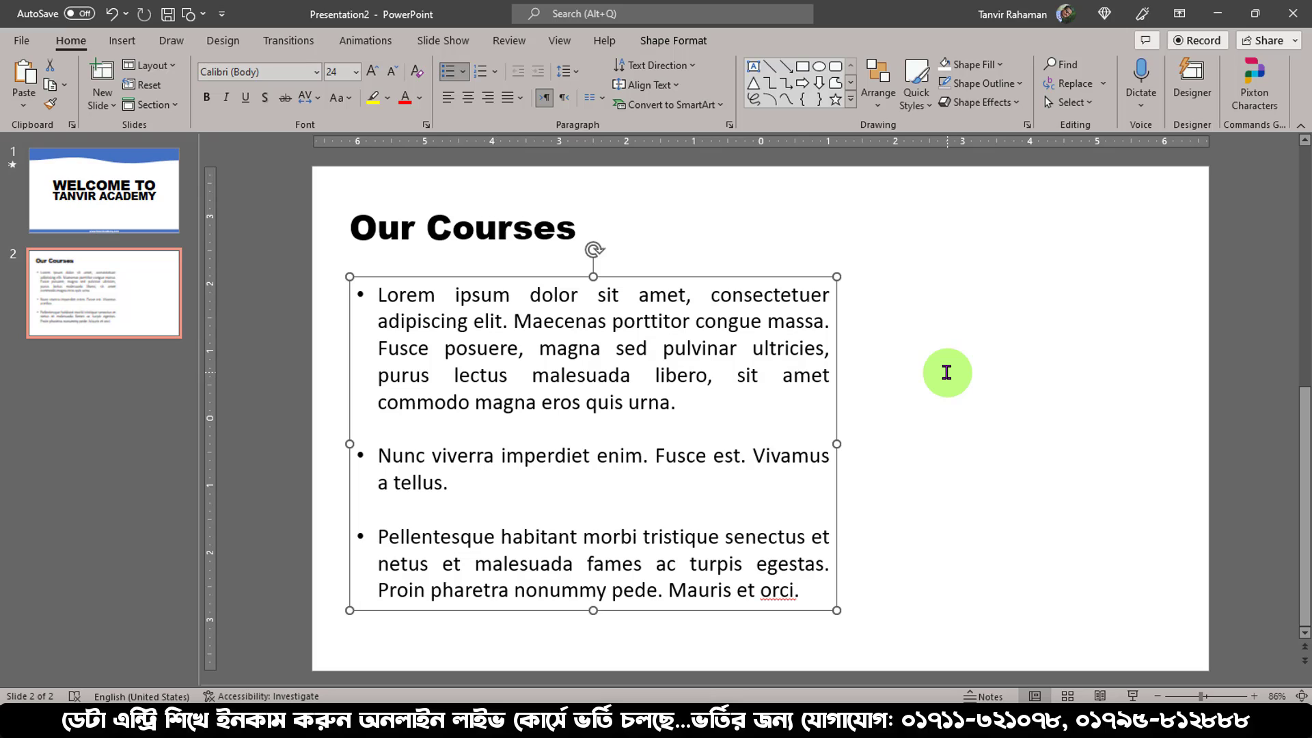
left_click(123, 40)
left_click(123, 106)
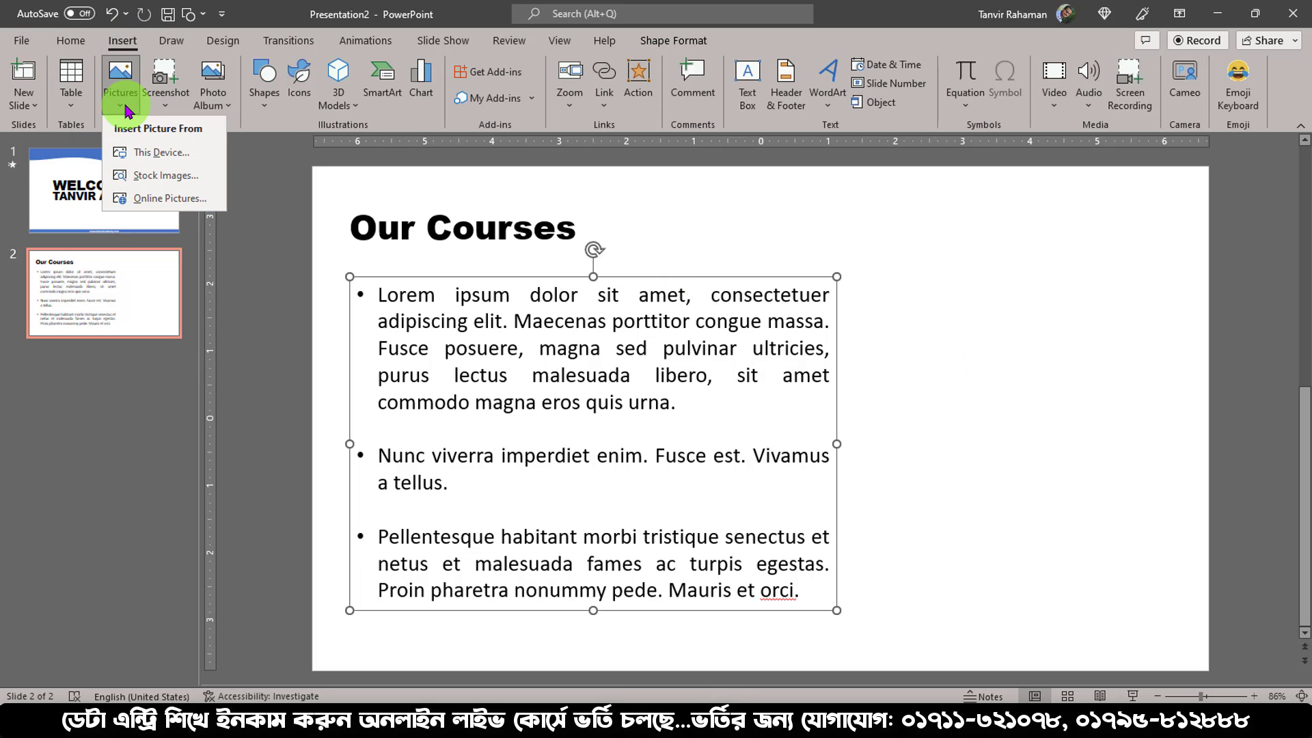
left_click(171, 198)
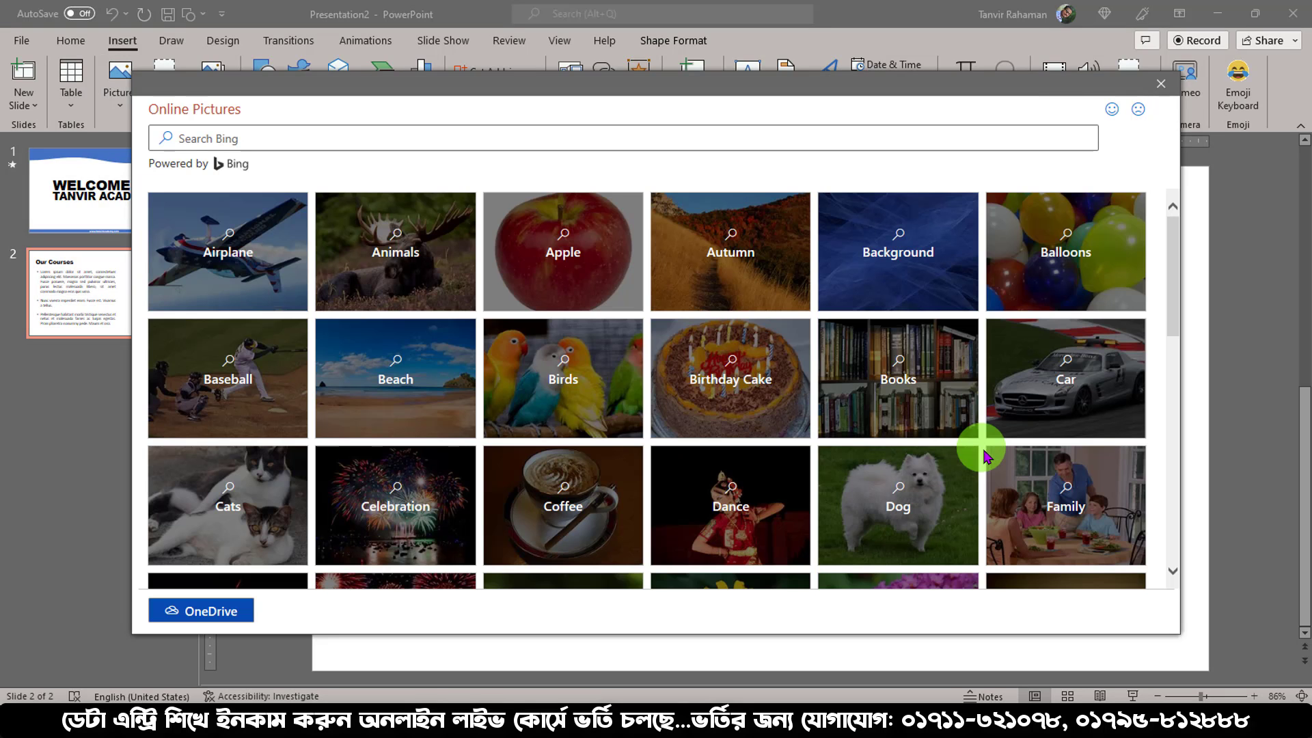
scroll(1040, 471, "down", 3)
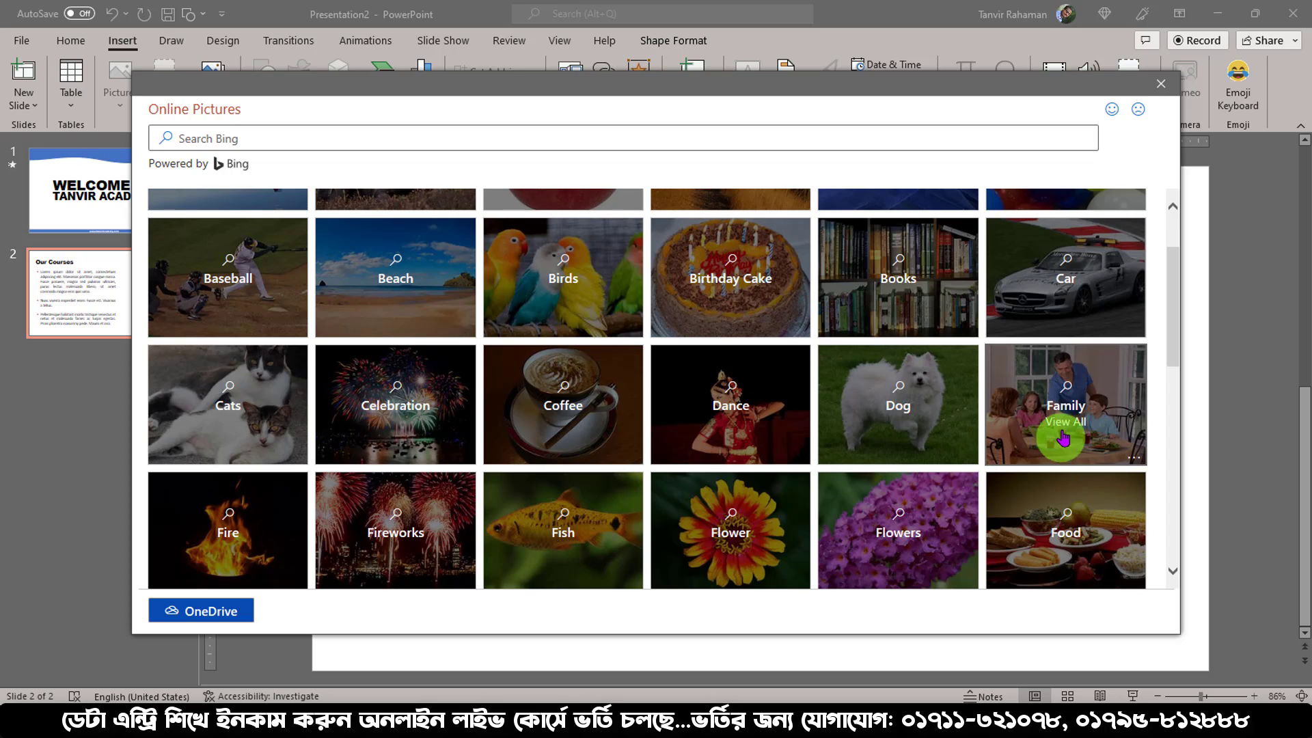
scroll(1063, 438, "down", 5)
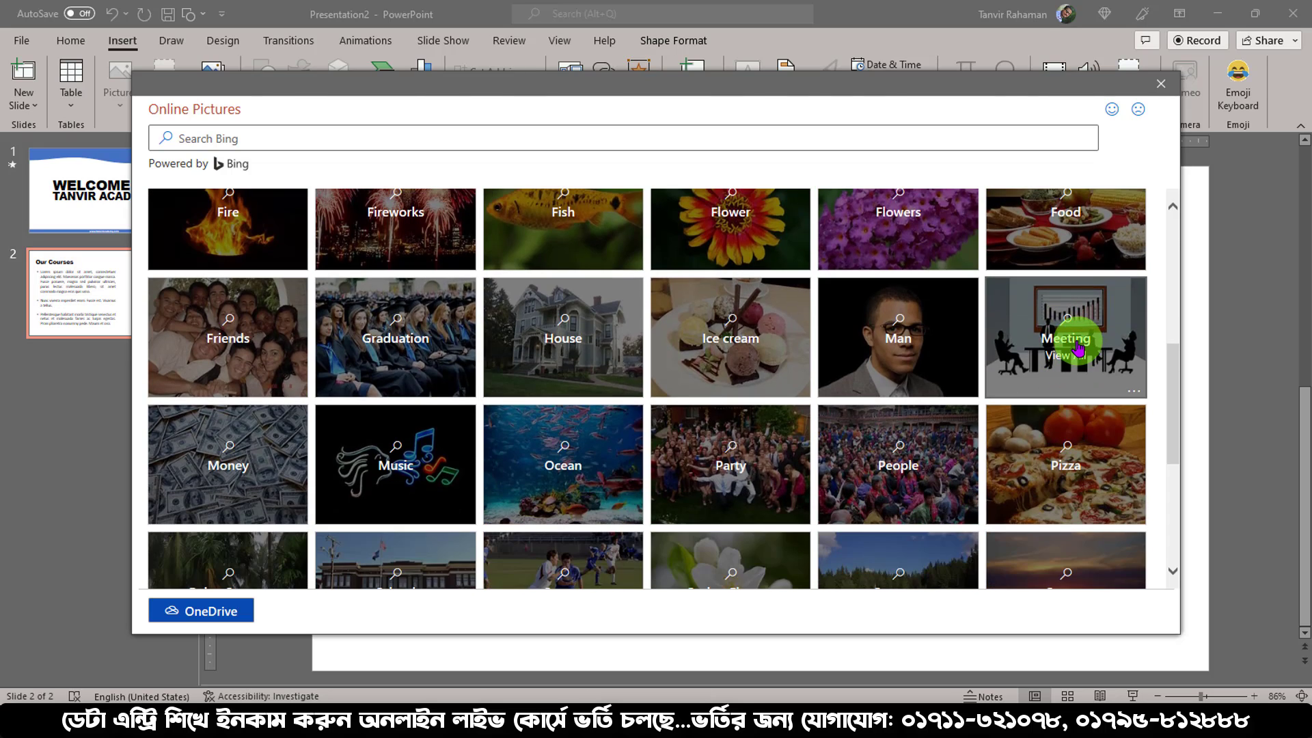
left_click(1078, 349)
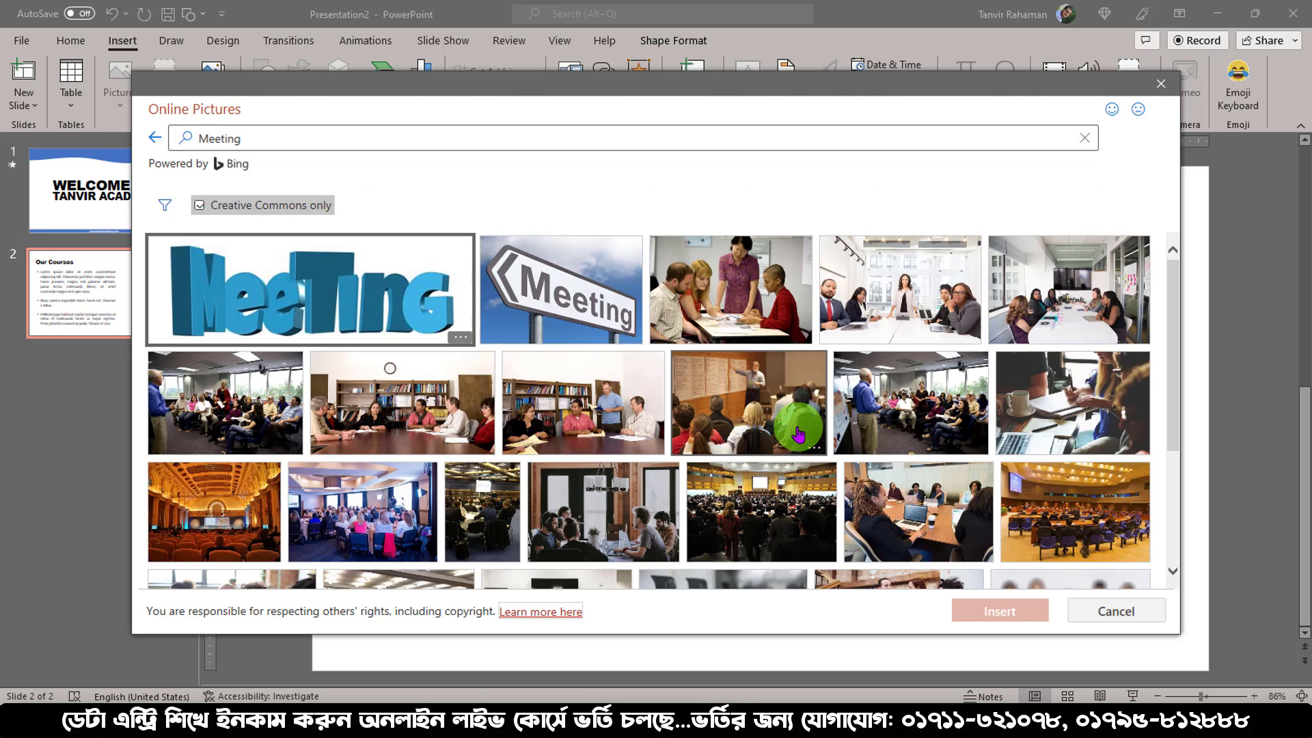
scroll(798, 434, "down", 3)
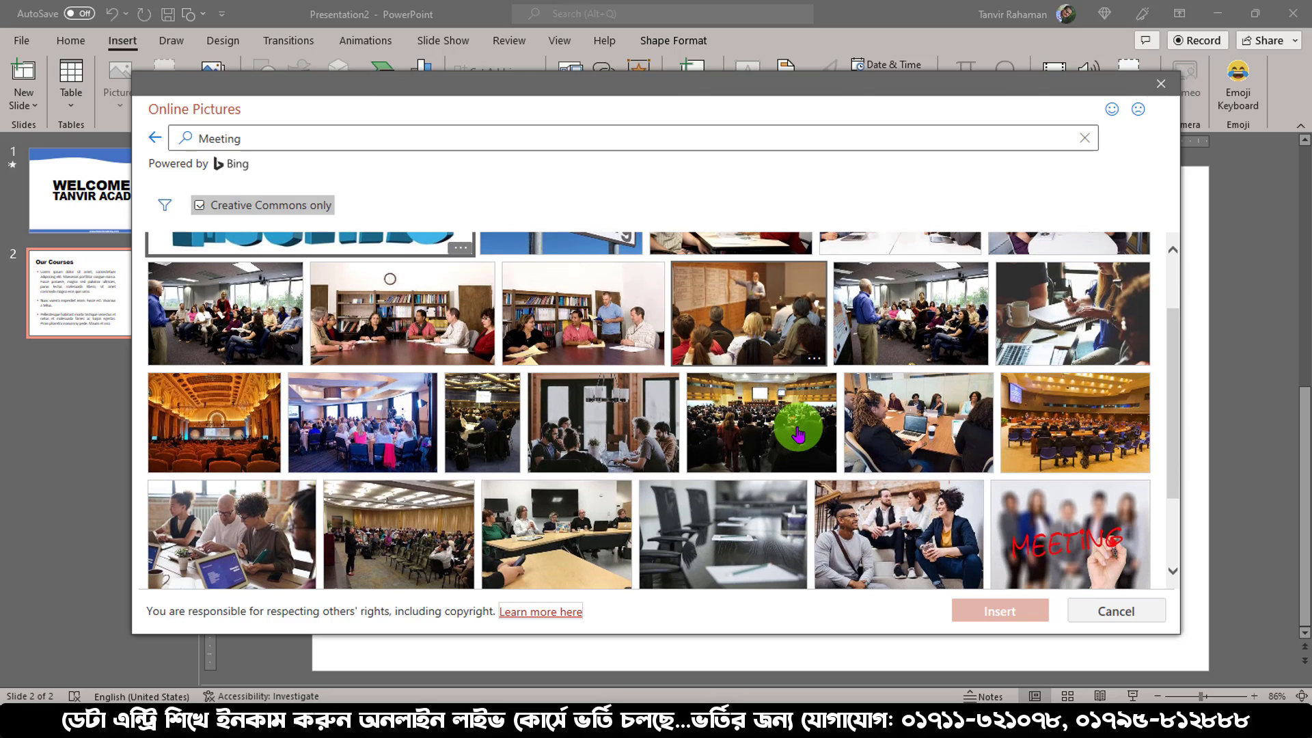
left_click(763, 331)
left_click(993, 609)
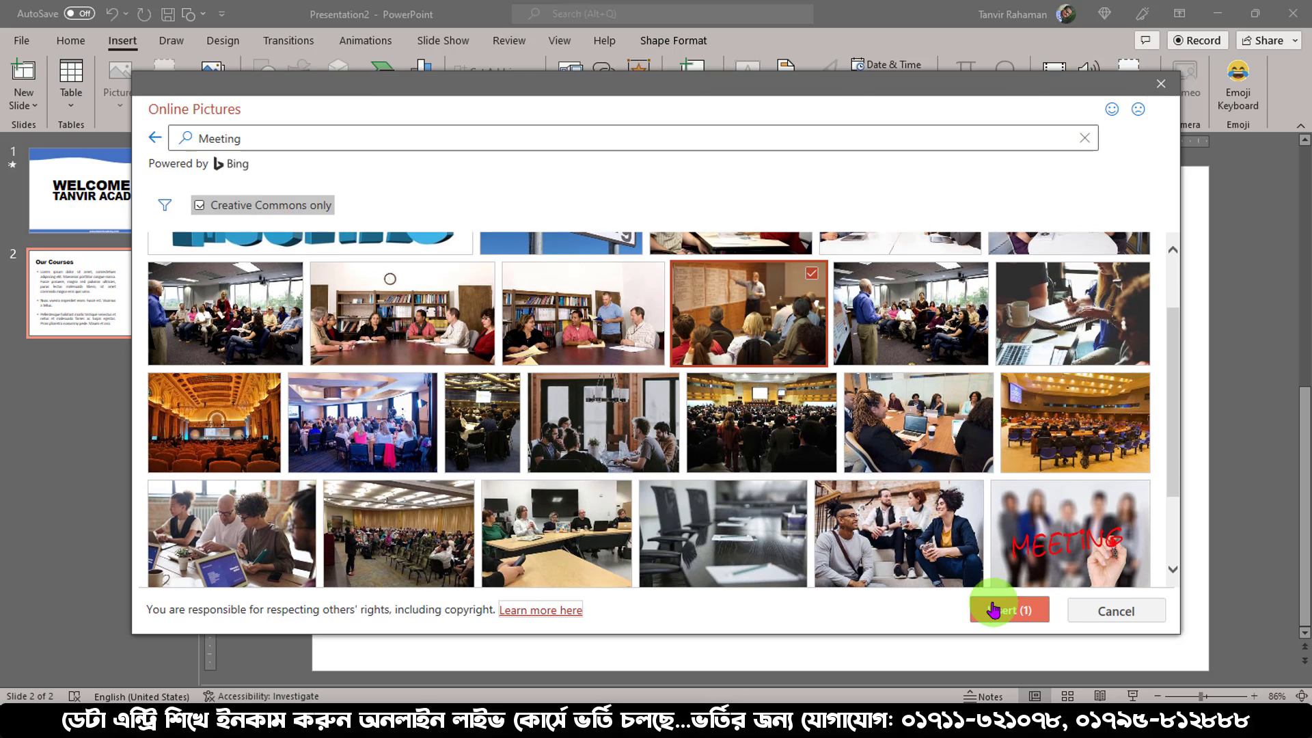